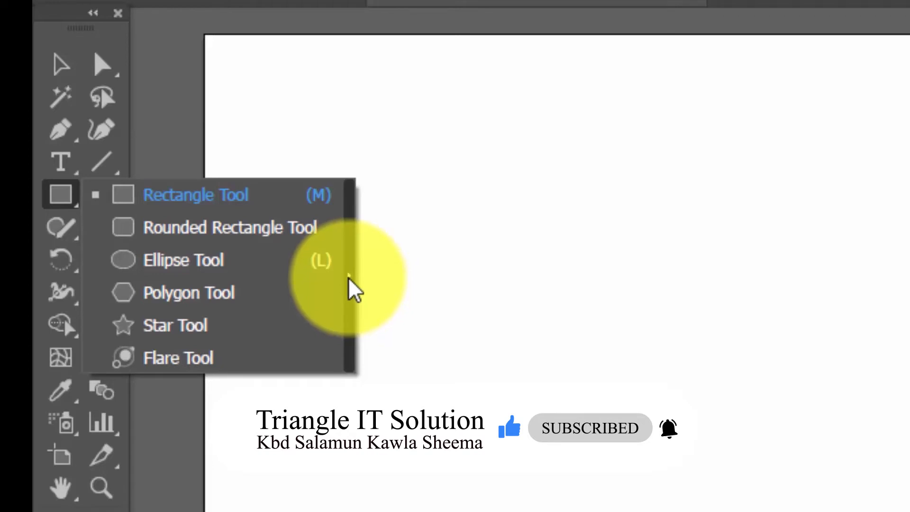
# Detach the group of shape tools as a floating panel and place it over the upper part of the canvas.
pyautogui.click(349, 282)
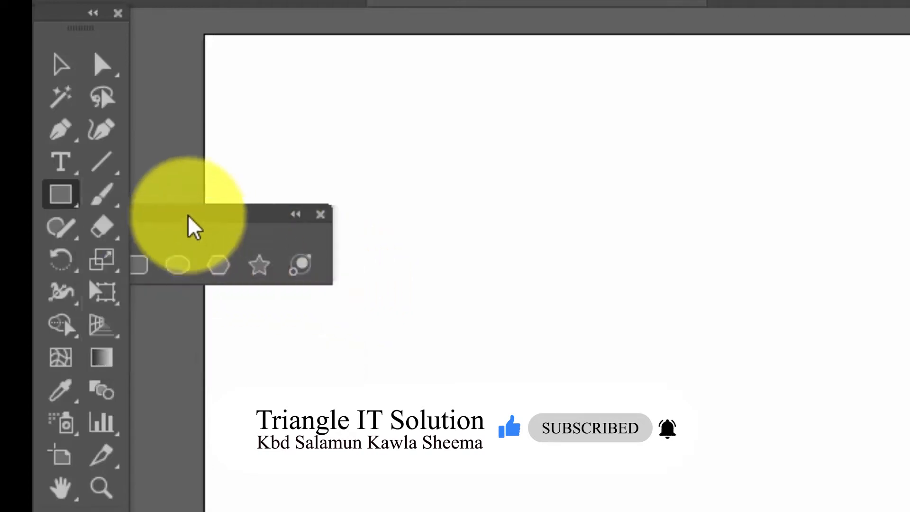
pyautogui.moveTo(189, 223); pyautogui.dragTo(710, 111)
pyautogui.moveTo(467, 111); pyautogui.dragTo(485, 64)
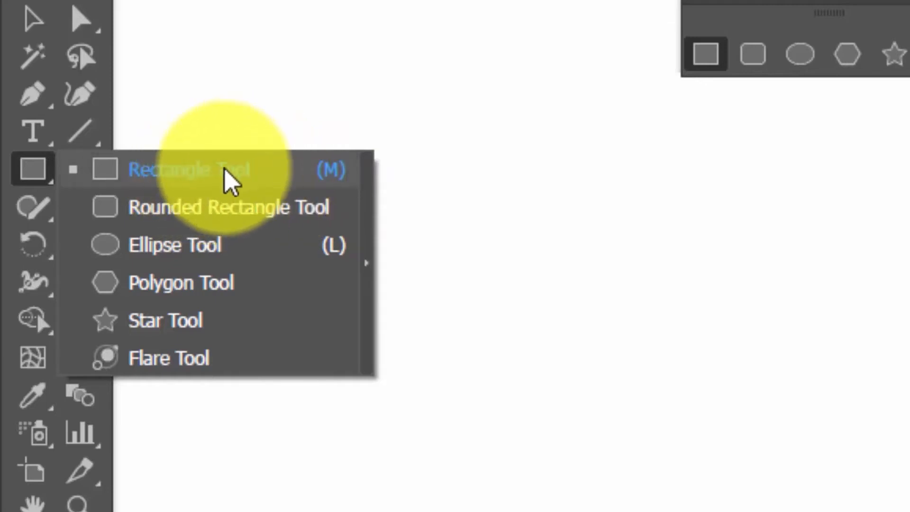
# Draw a green square about 357 by 357 px with the Rectangle tool, keeping its sides equal.
pyautogui.click(174, 172)
pyautogui.moveTo(166, 155); pyautogui.dragTo(365, 334)
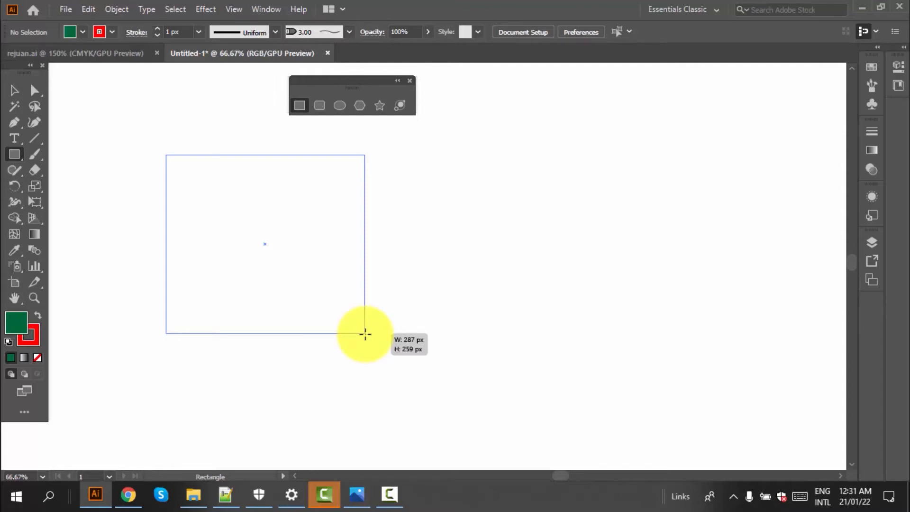
pyautogui.moveTo(365, 334); pyautogui.dragTo(413, 367)
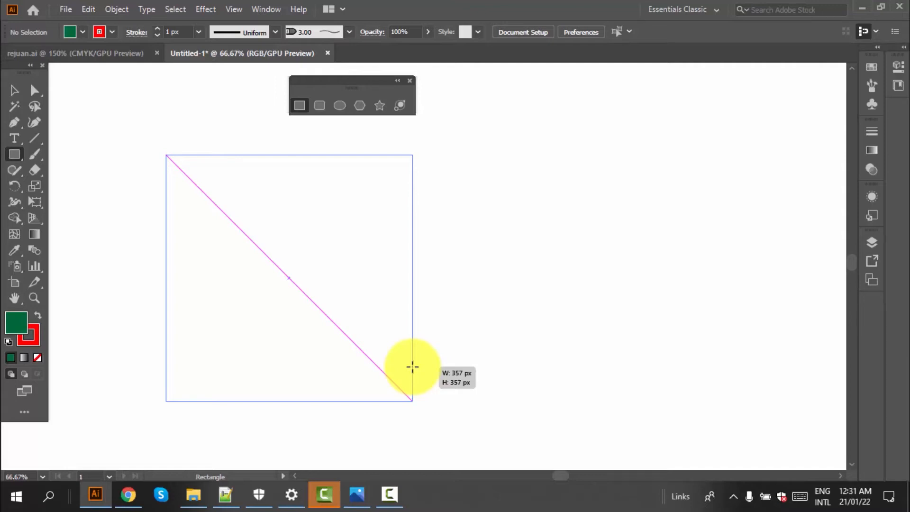
pyautogui.moveTo(412, 366); pyautogui.dragTo(412, 366)
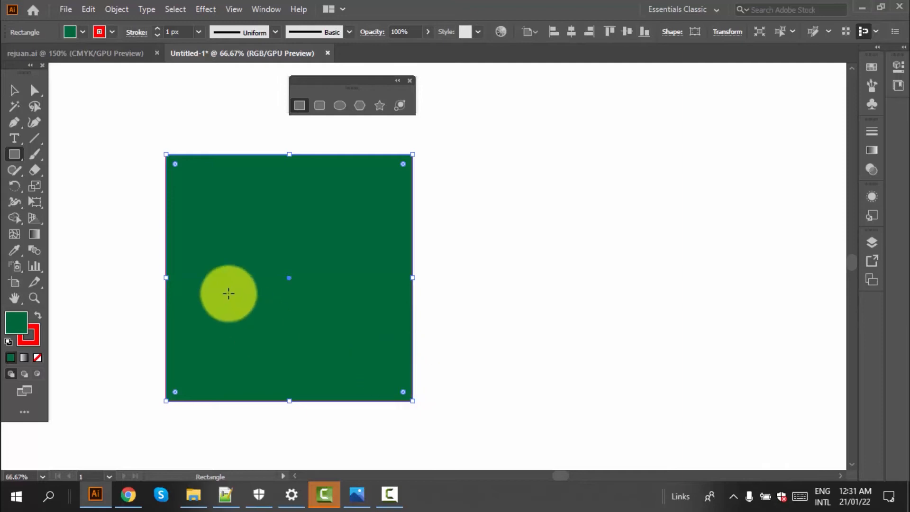
pyautogui.scroll(-5, 224, 294)
pyautogui.press('v')
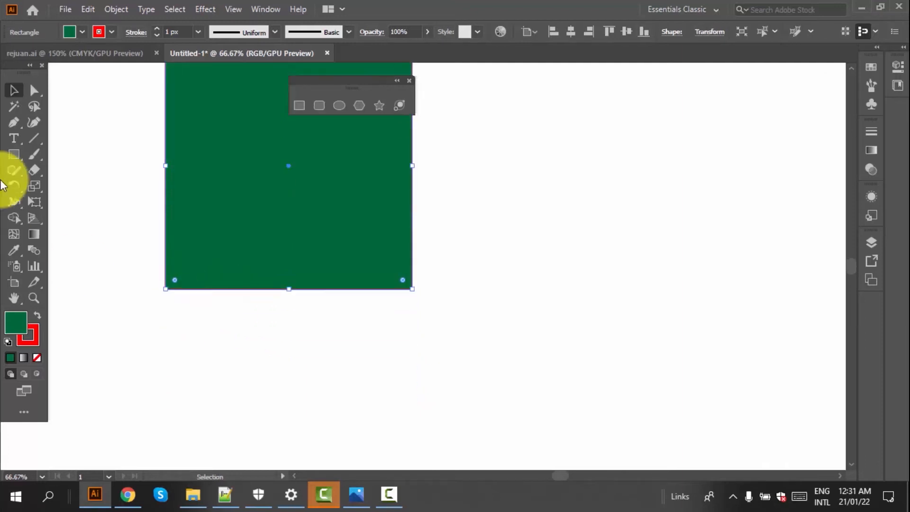
# Draw a smaller square outward from its centre, just beside the large green square.
pyautogui.click(13, 155)
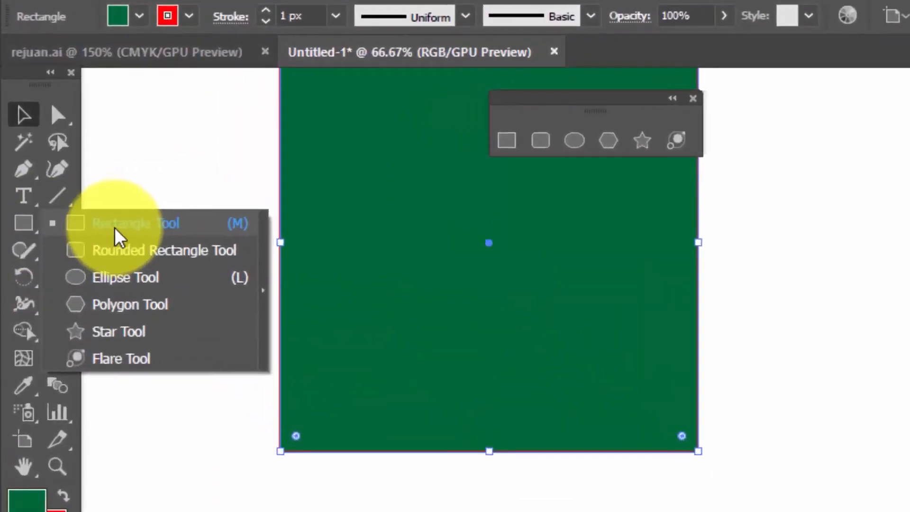
pyautogui.click(116, 233)
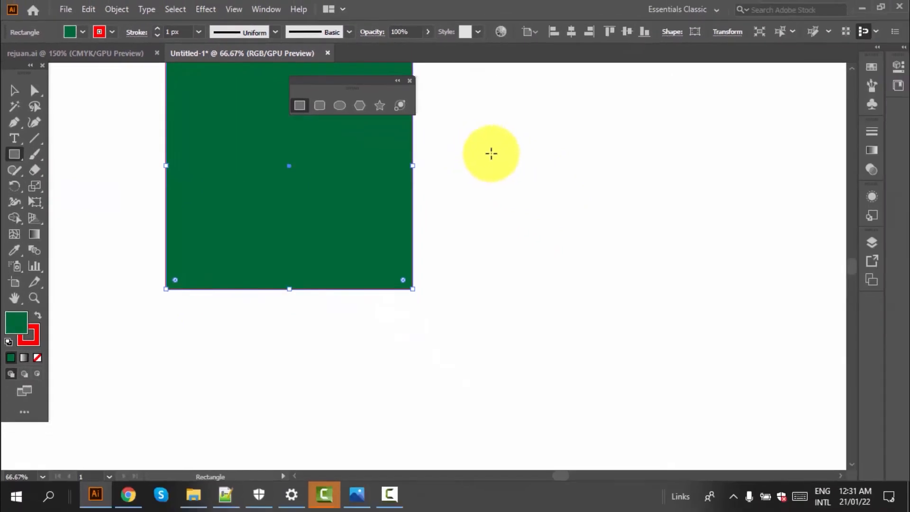
pyautogui.moveTo(483, 150); pyautogui.dragTo(516, 173)
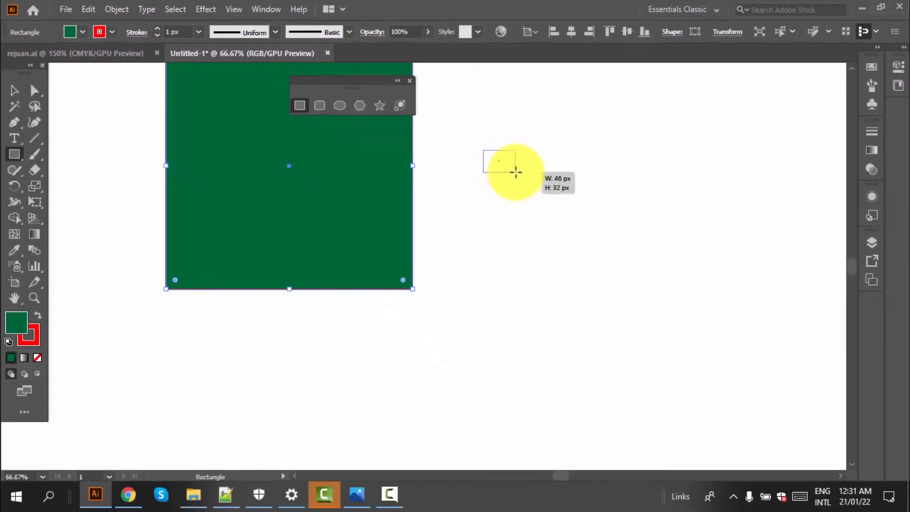
pyautogui.moveTo(516, 172); pyautogui.dragTo(546, 212)
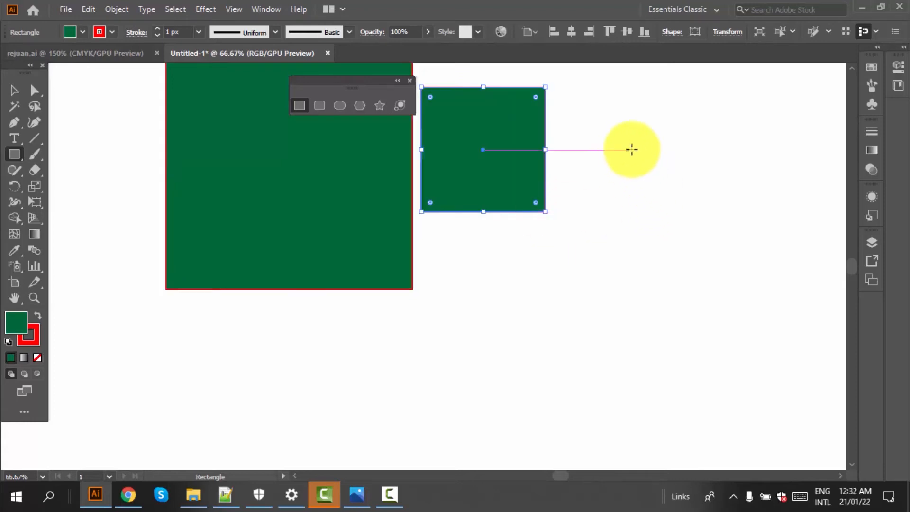
# Draw another square outward from its centre beside the small square, and a rectangle in the empty area below the large one.
pyautogui.moveTo(670, 181)
pyautogui.mouseDown()
pyautogui.moveTo(717, 258)
pyautogui.moveTo(773, 303)
pyautogui.moveTo(708, 209)
pyautogui.moveTo(762, 303)
pyautogui.moveTo(762, 256)
pyautogui.moveTo(761, 271)
pyautogui.mouseUp()
pyautogui.scroll(-3, 315, 341)
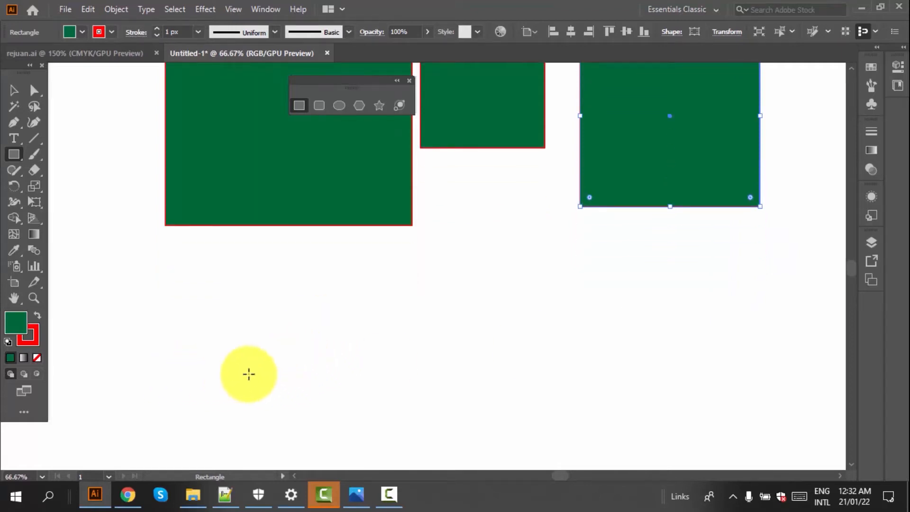
pyautogui.moveTo(249, 365)
pyautogui.mouseDown()
pyautogui.moveTo(317, 385)
pyautogui.moveTo(378, 427)
pyautogui.moveTo(298, 385)
pyautogui.mouseUp()
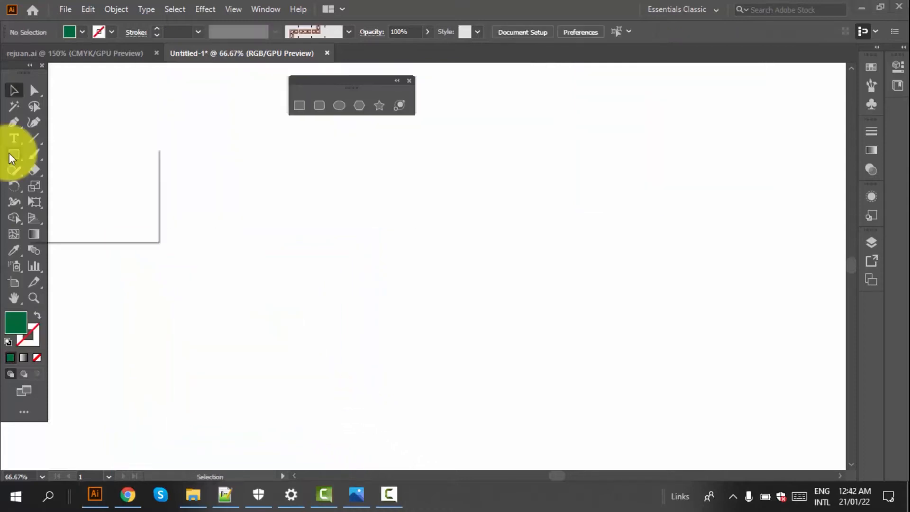
# Draw a green rectangle without a stroke in the empty canvas area, slightly wider than it is tall.
pyautogui.click(14, 154)
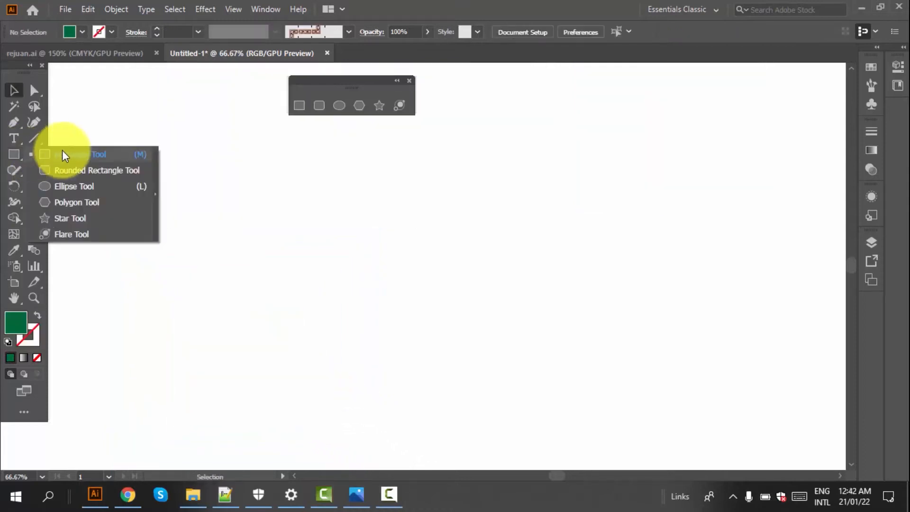
pyautogui.click(63, 155)
pyautogui.moveTo(143, 160); pyautogui.dragTo(291, 292)
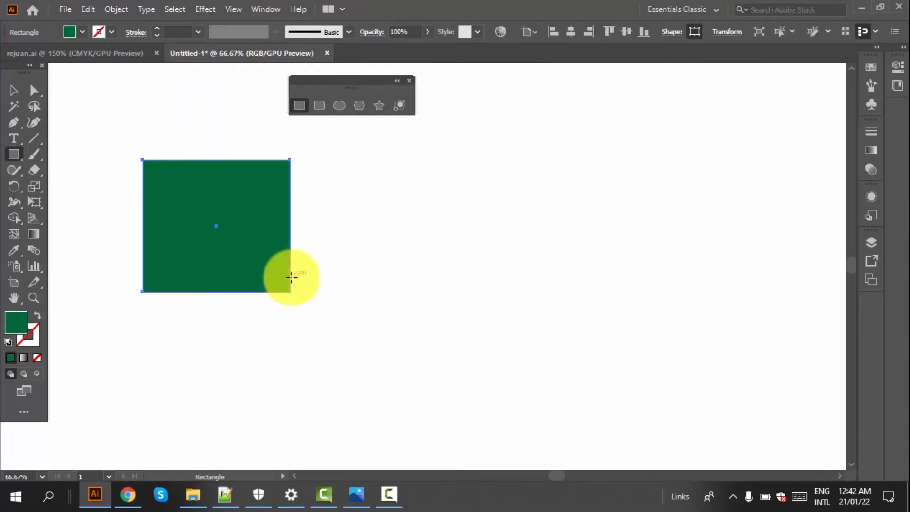
# Give the rectangle a red fill and a dark green stroke.
pyautogui.click(71, 32)
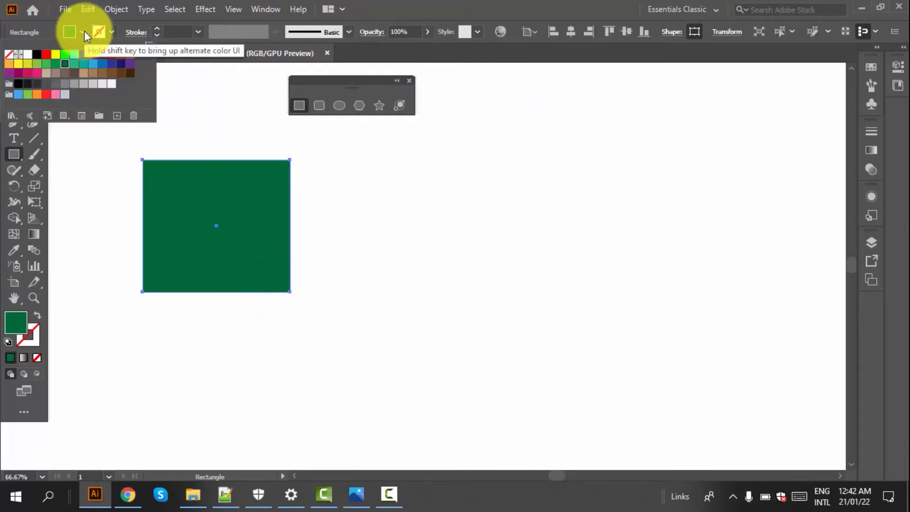
pyautogui.click(46, 54)
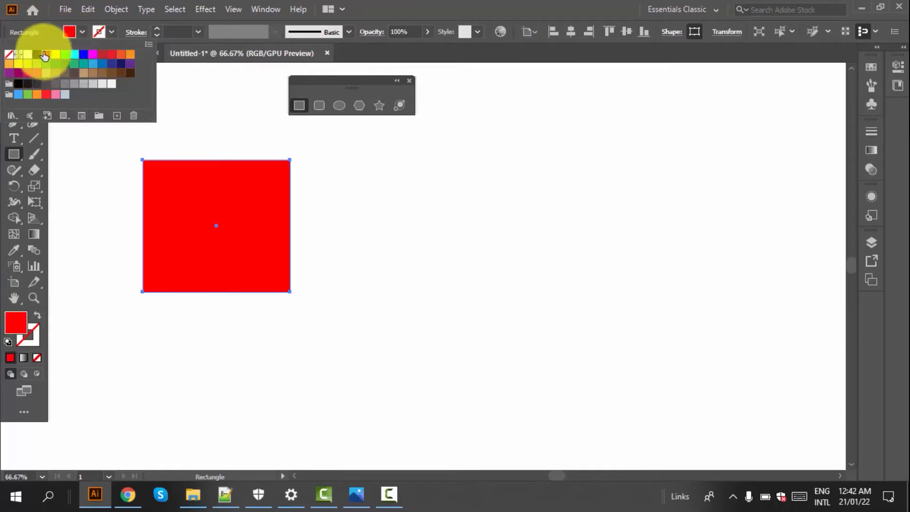
pyautogui.click(110, 32)
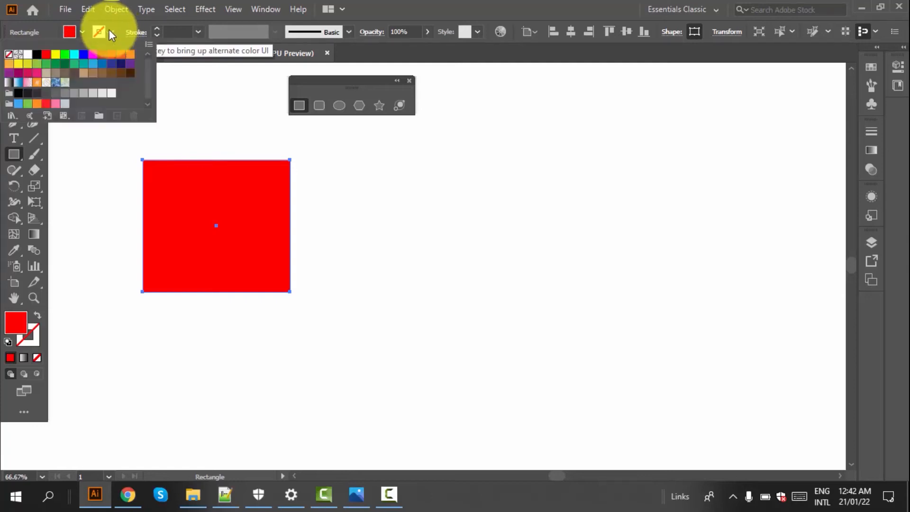
pyautogui.click(64, 67)
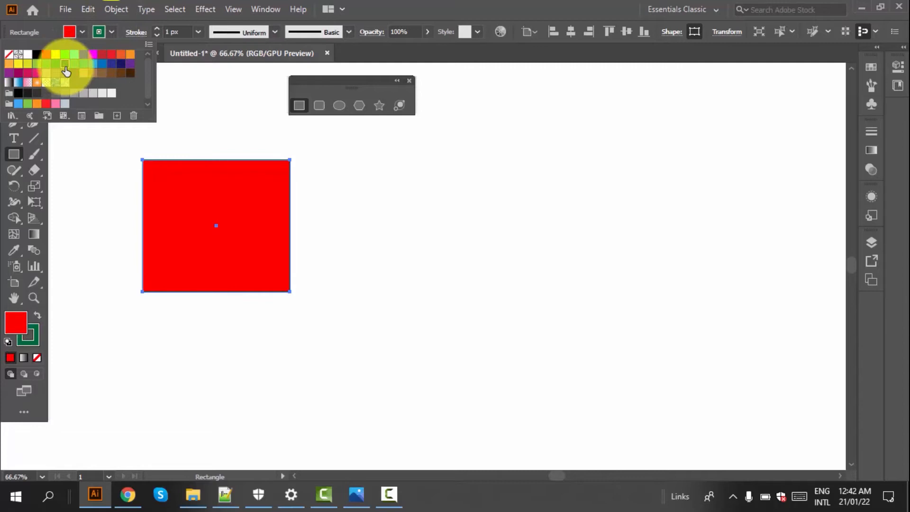
# Set the rectangle's stroke weight to 17 px.
pyautogui.click(199, 32)
pyautogui.click(199, 32)
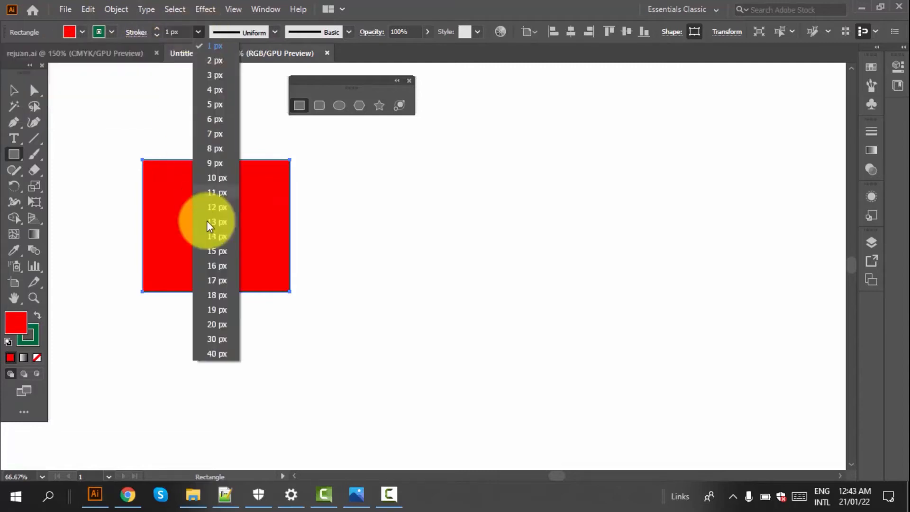
pyautogui.click(211, 281)
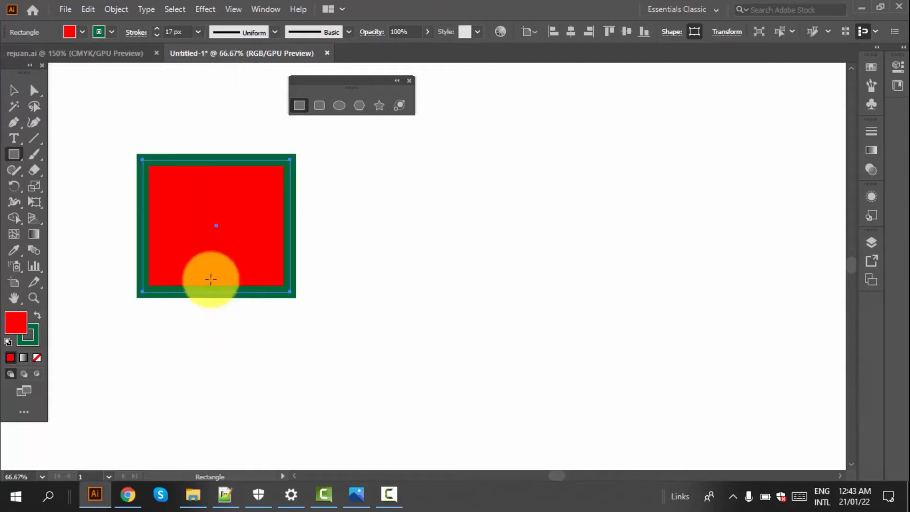
# Try Width Profile 1 and Width Profile 2 on the rectangle's green stroke.
pyautogui.click(274, 32)
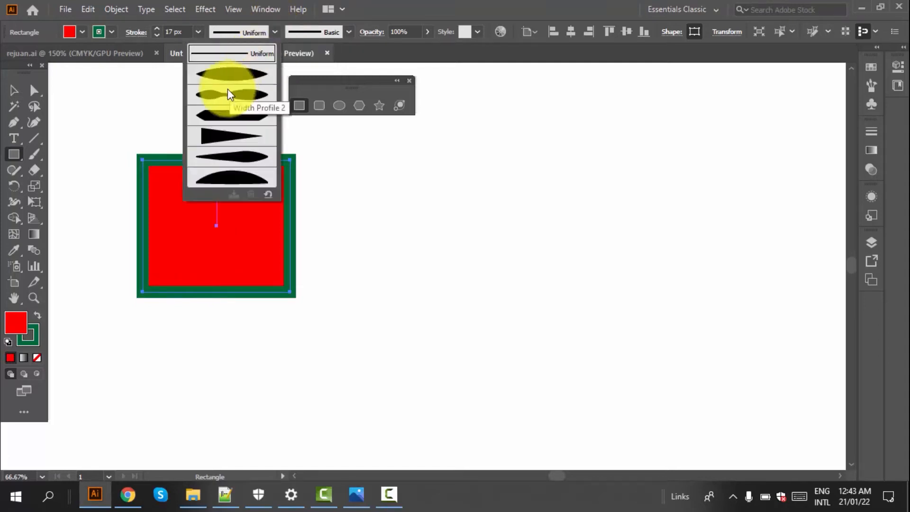
pyautogui.click(225, 75)
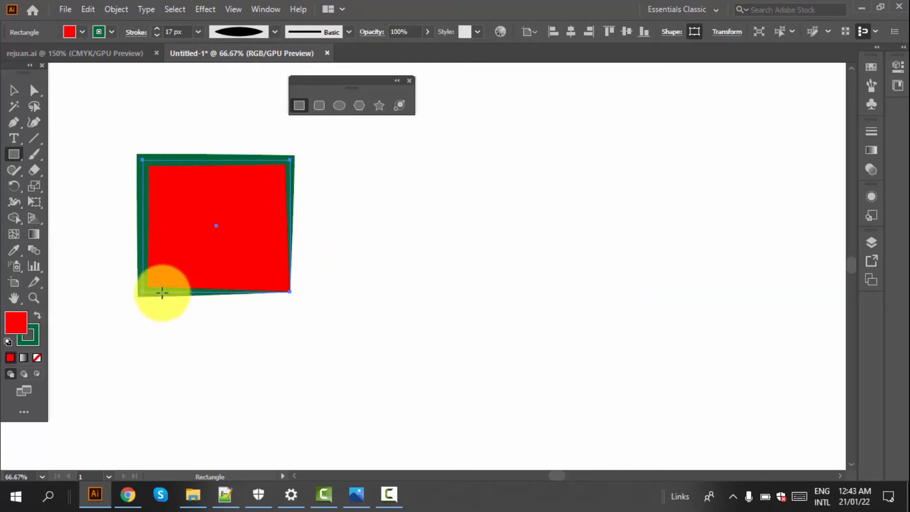
pyautogui.scroll(1, 139, 171)
pyautogui.scroll(1, 139, 170)
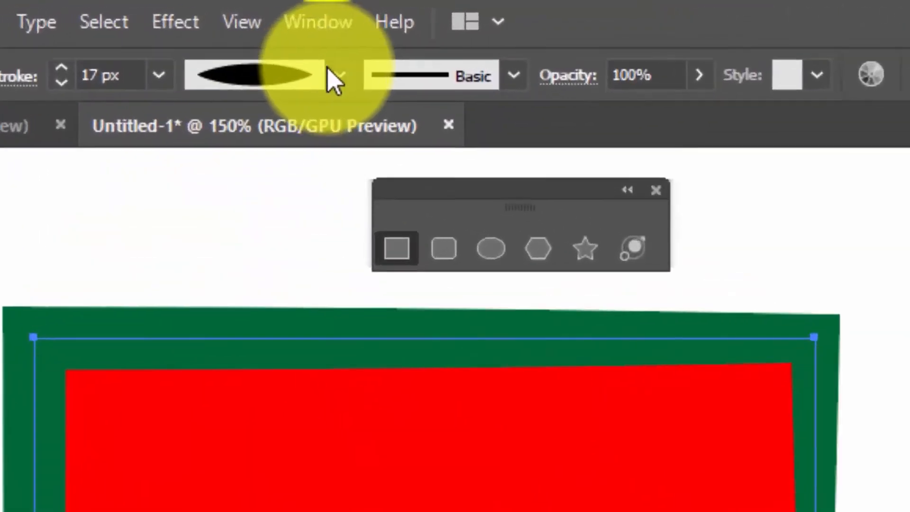
pyautogui.click(292, 45)
pyautogui.click(266, 224)
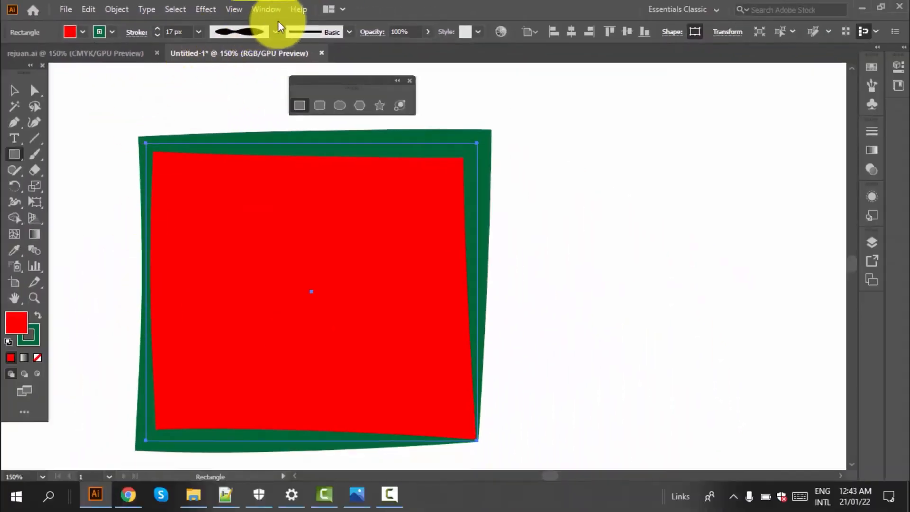
# Try Width Profile 3 and the tapering Width Profile 4 on the rectangle's stroke.
pyautogui.click(274, 32)
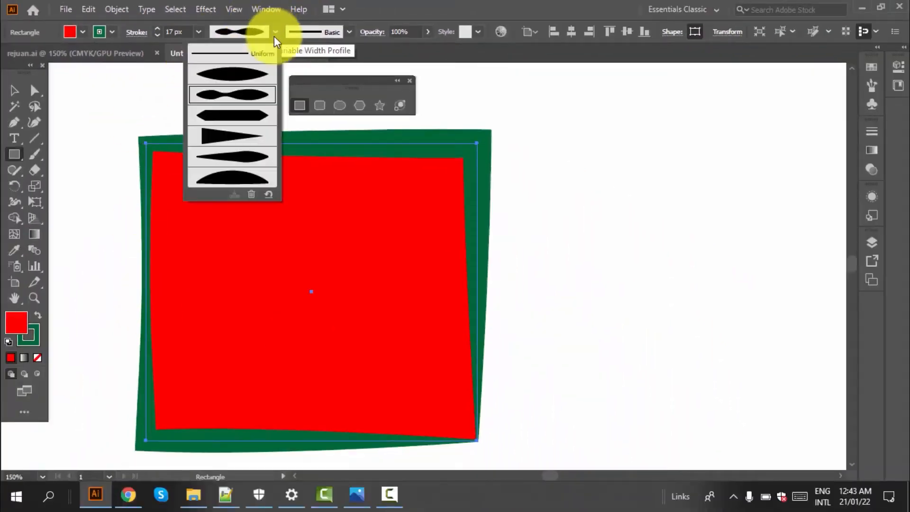
pyautogui.click(252, 122)
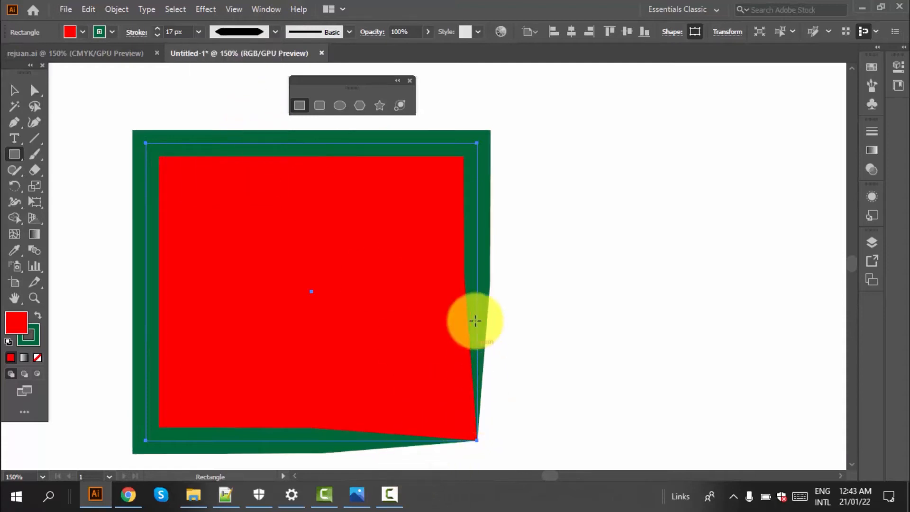
pyautogui.click(275, 33)
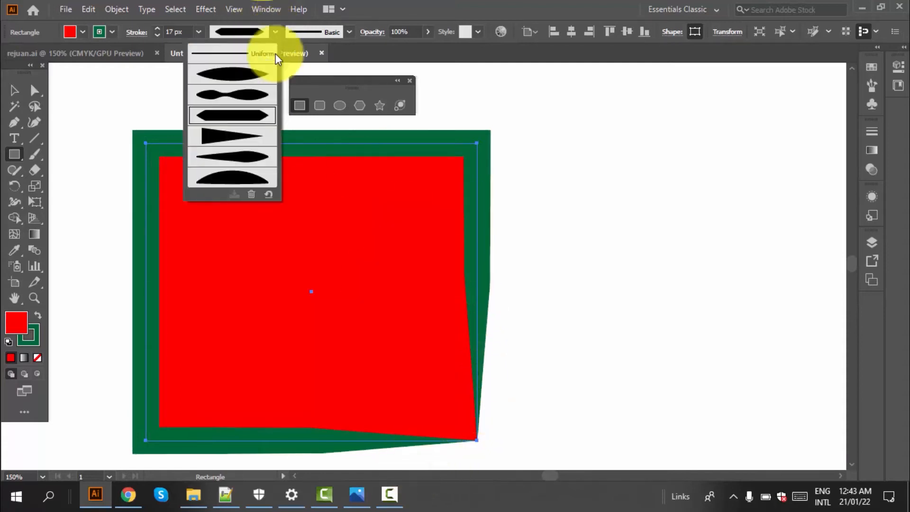
pyautogui.click(241, 137)
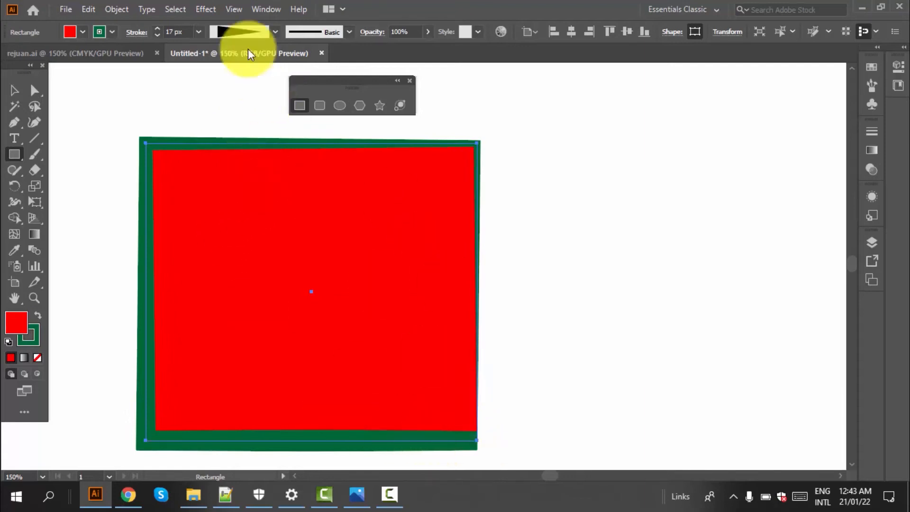
# Try Width Profile 5 and the half-arched Width Profile 6 on the rectangle's stroke.
pyautogui.click(274, 32)
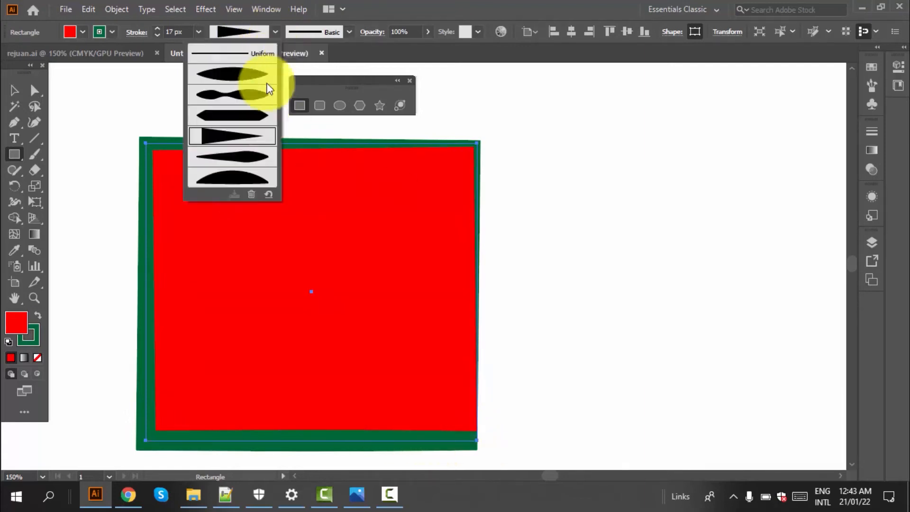
pyautogui.click(254, 161)
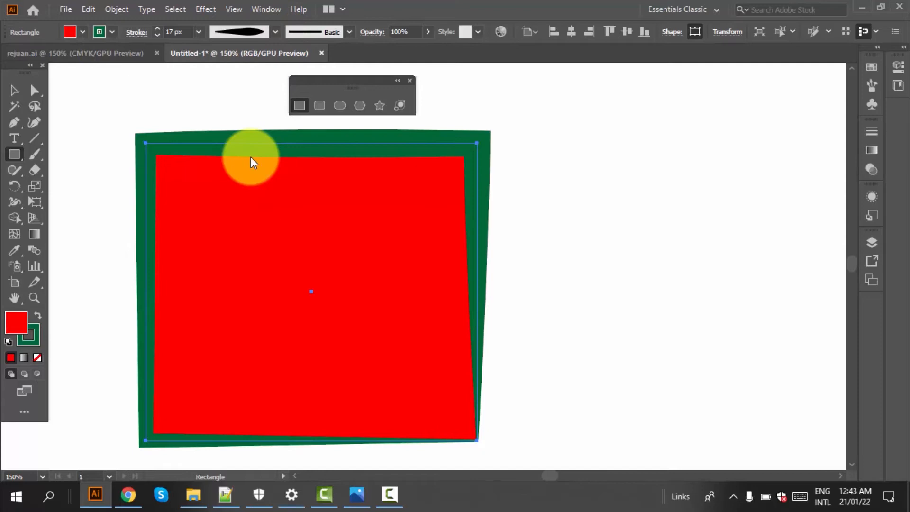
pyautogui.click(275, 32)
pyautogui.click(243, 180)
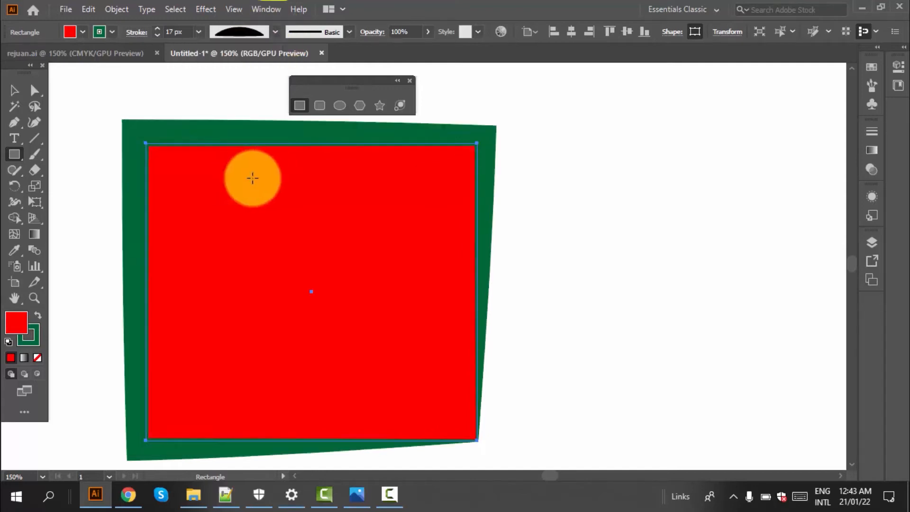
# Apply the rough charcoal-like art brush to the rectangle's stroke.
pyautogui.click(350, 32)
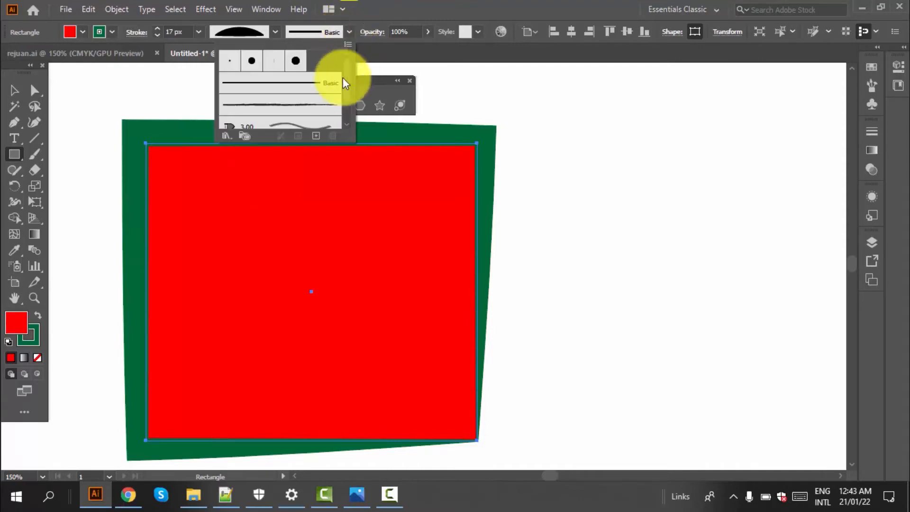
pyautogui.scroll(-2, 290, 106)
pyautogui.scroll(2, 290, 106)
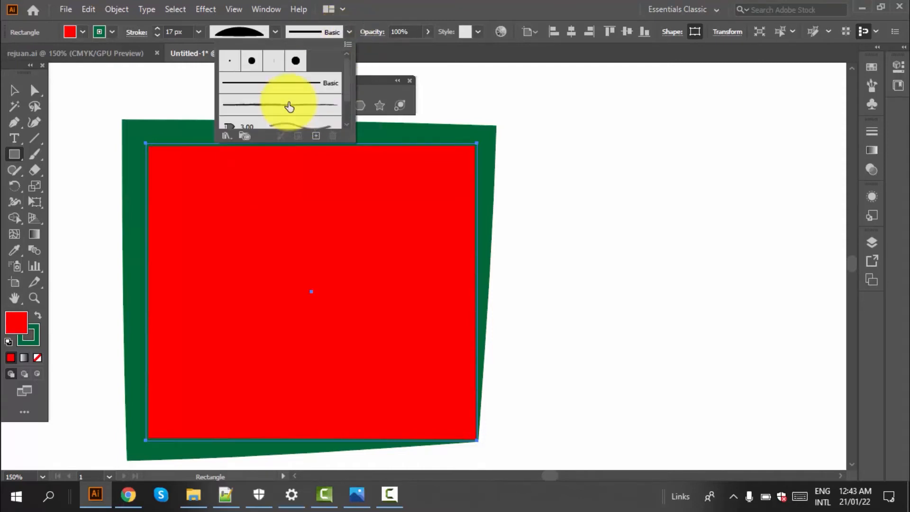
pyautogui.scroll(-1, 287, 108)
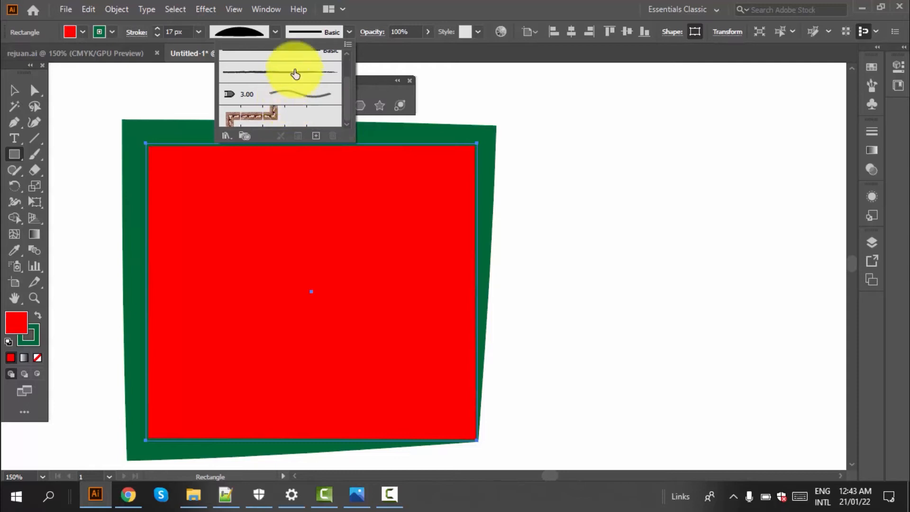
pyautogui.click(295, 75)
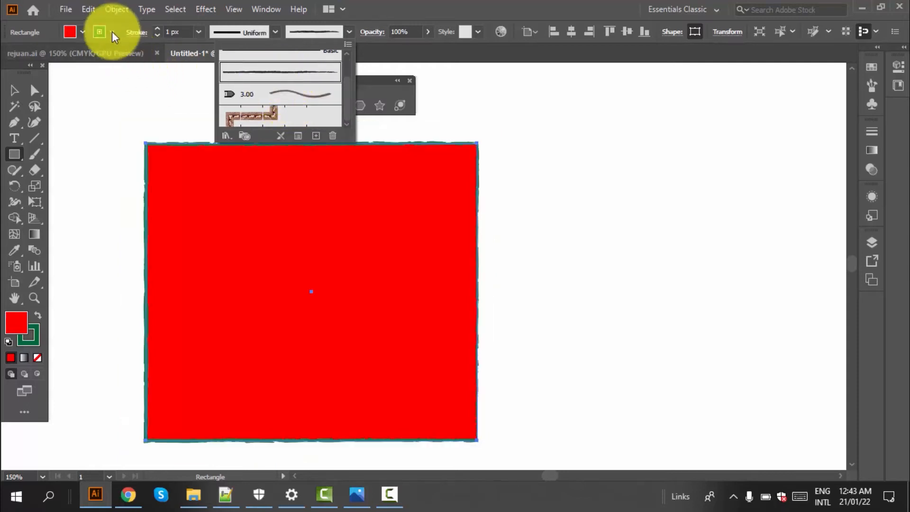
# Set the weight of the rectangle's rough charcoal-like brush stroke to 20 px.
pyautogui.click(199, 33)
pyautogui.click(199, 32)
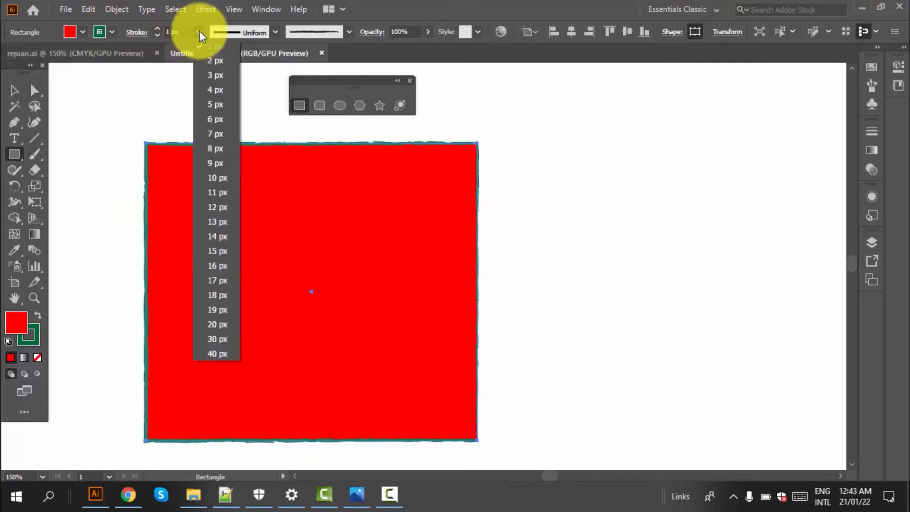
pyautogui.click(219, 328)
pyautogui.scroll(-1, 238, 295)
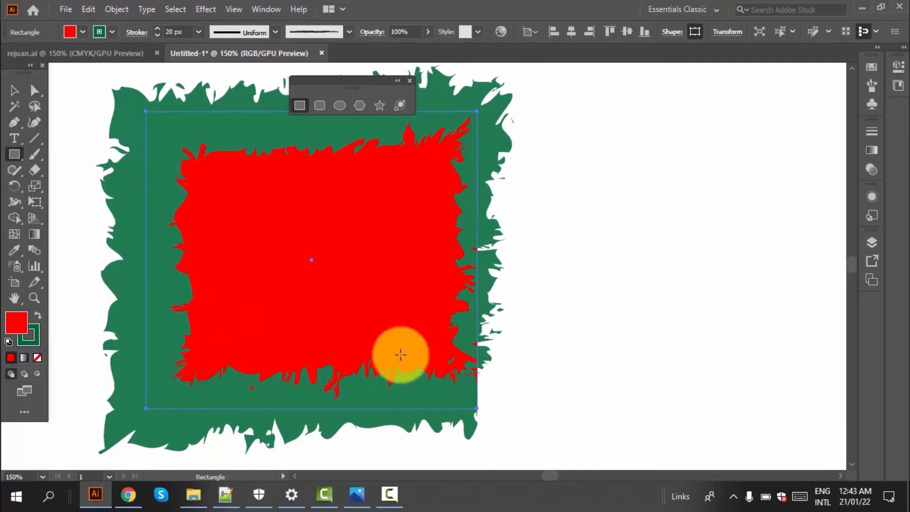
pyautogui.scroll(1, 360, 329)
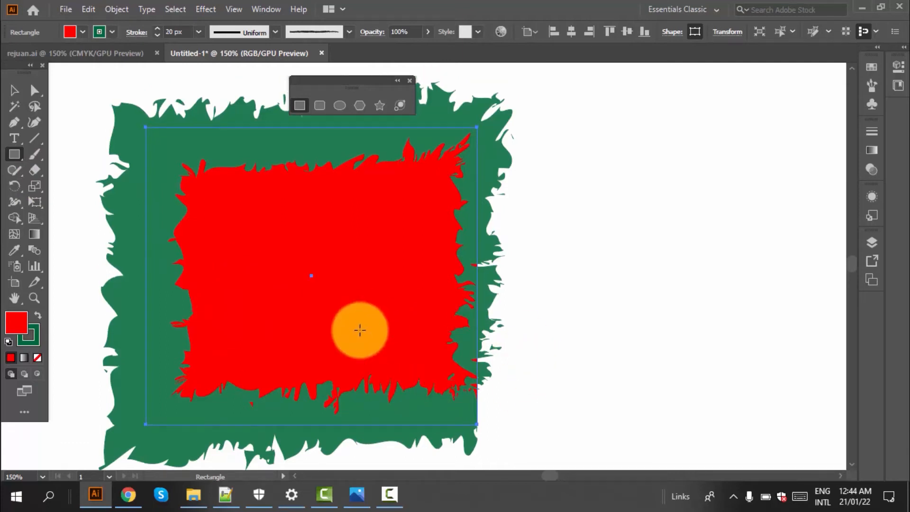
# Try the brown stitched pattern brush on the rectangle's stroke and undo the brush changes.
pyautogui.click(350, 32)
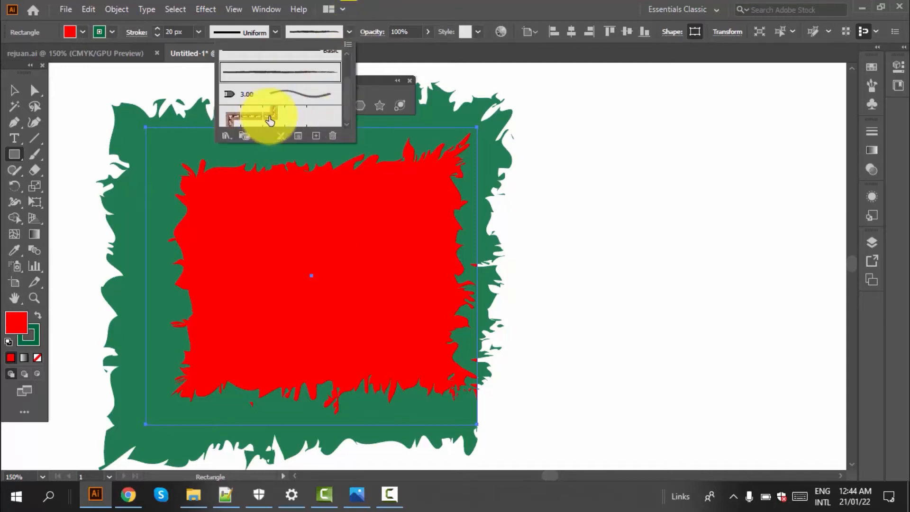
pyautogui.click(264, 123)
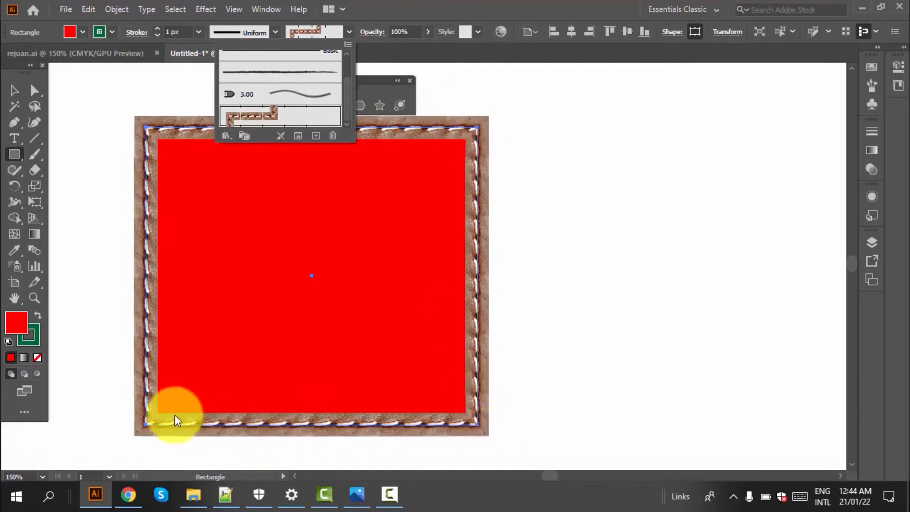
pyautogui.hotkey('ctrl', 'z')
# Try lowering the rectangle's opacity to 72% and restore it to 100%.
pyautogui.click(428, 32)
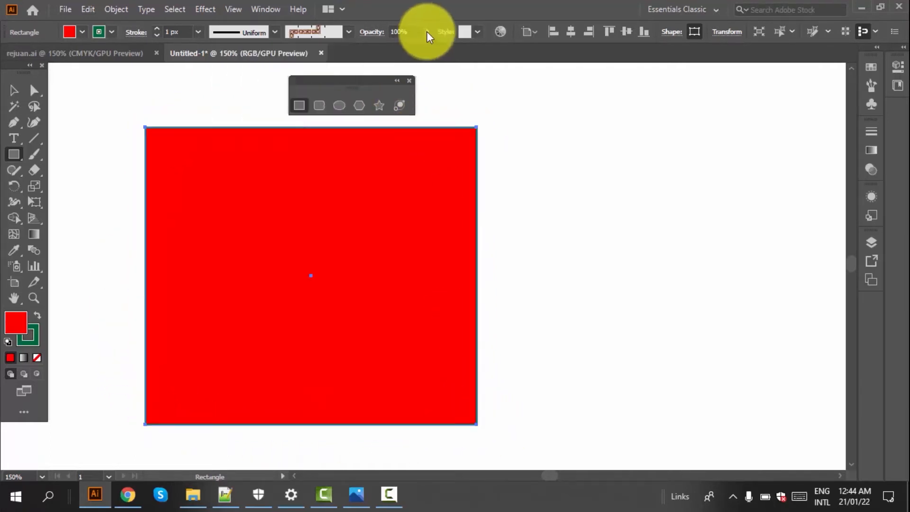
pyautogui.click(427, 33)
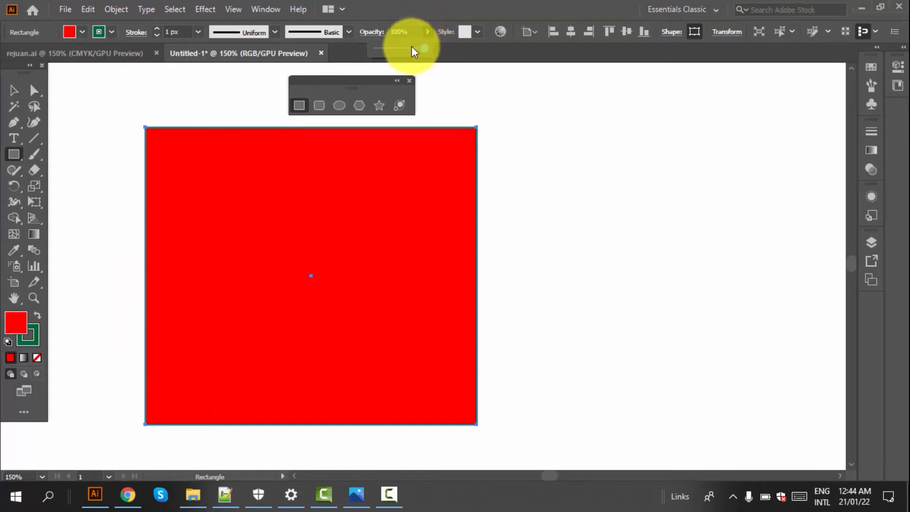
pyautogui.click(412, 47)
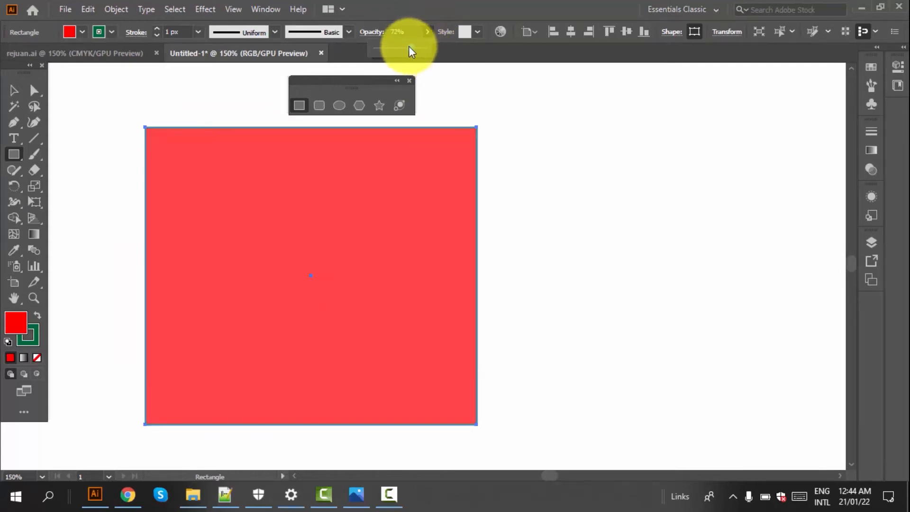
pyautogui.moveTo(405, 47); pyautogui.dragTo(431, 50)
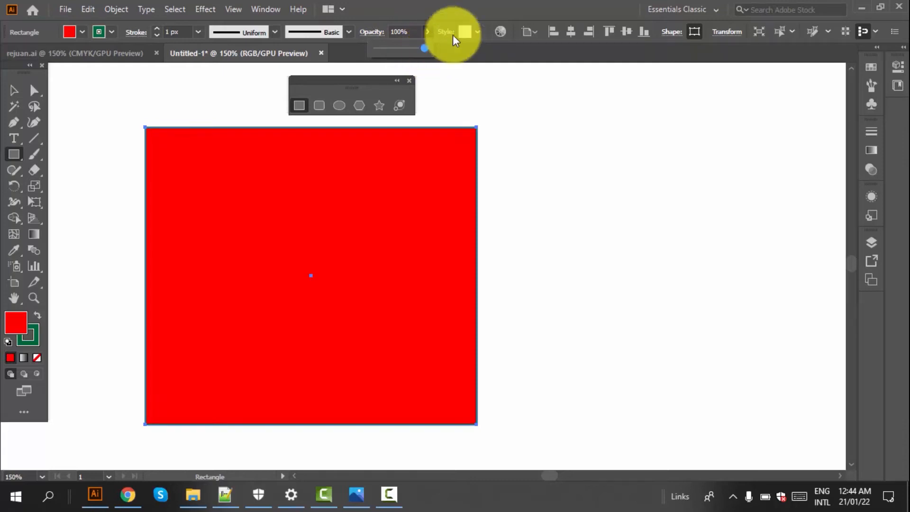
# Try the yellow-and-blue swirl and Alyssa_GS graphic styles on the rectangle, recolouring the latter's fill red.
pyautogui.click(476, 31)
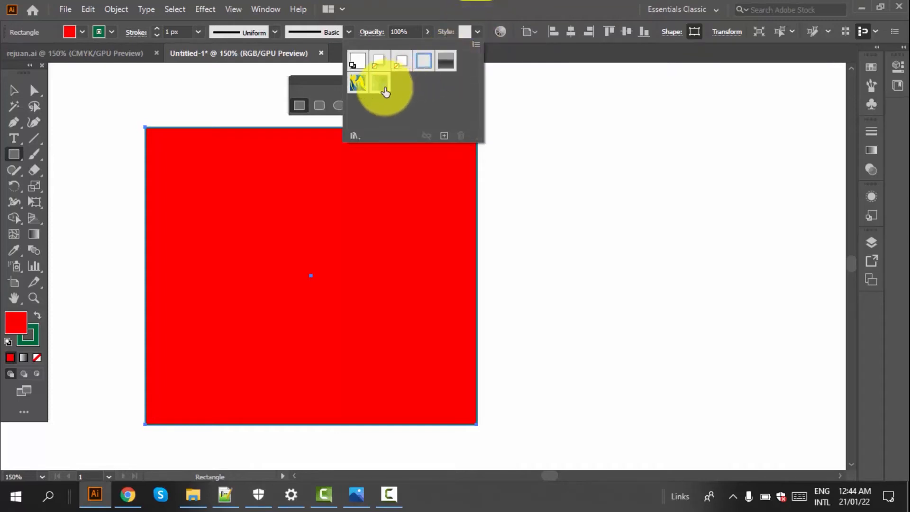
pyautogui.click(357, 85)
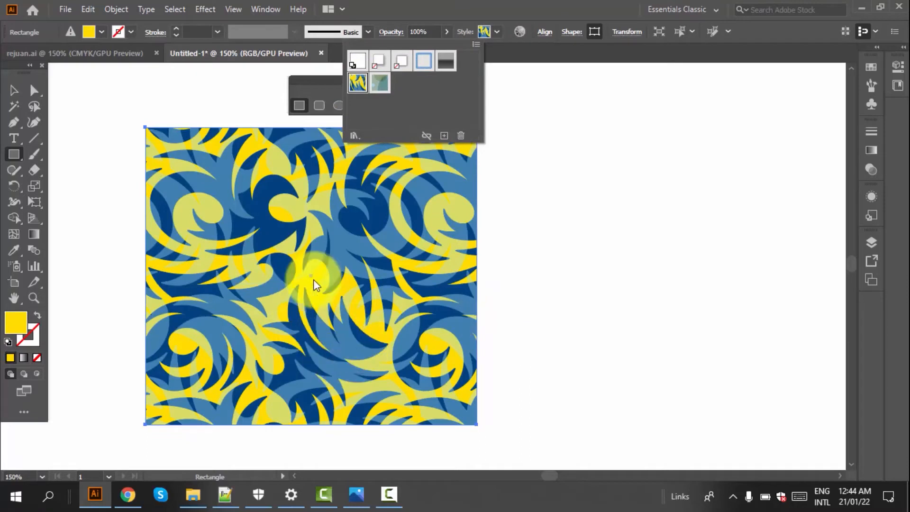
pyautogui.click(384, 84)
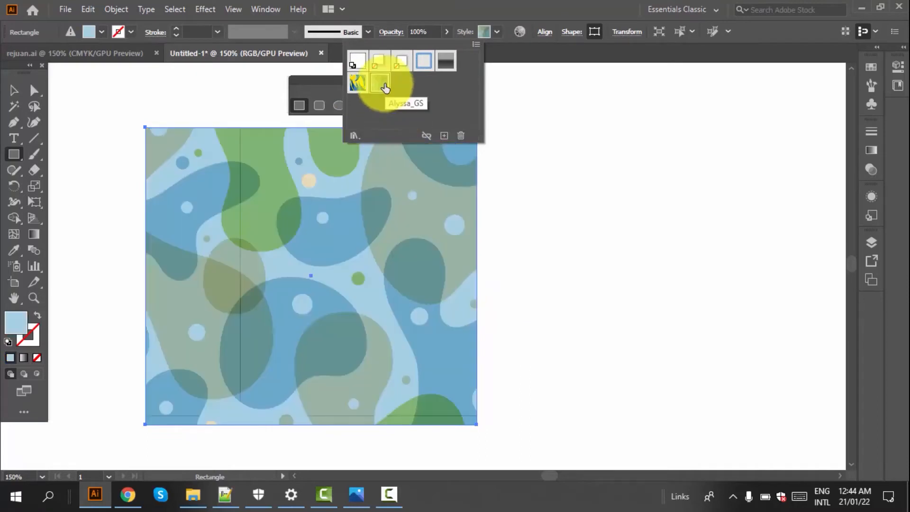
pyautogui.click(101, 32)
pyautogui.click(52, 56)
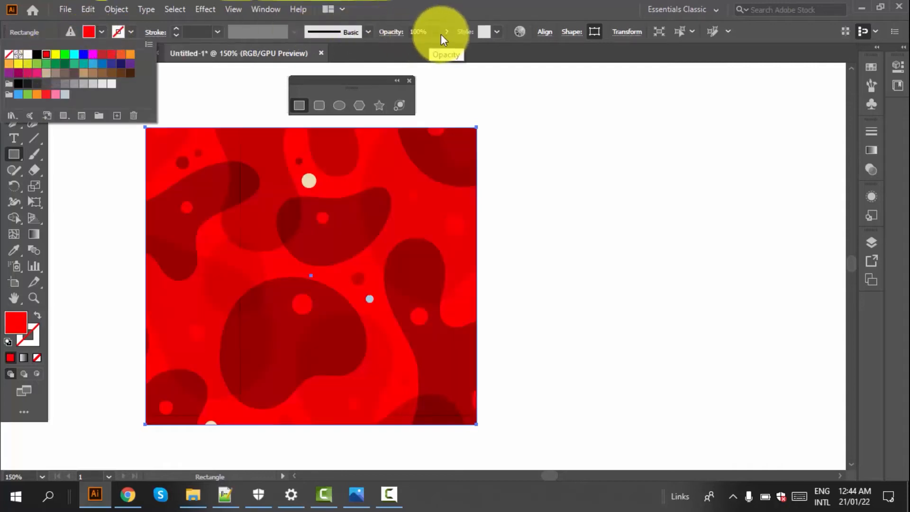
# Reset the rectangle to the default graphic style and fill it with red.
pyautogui.click(496, 30)
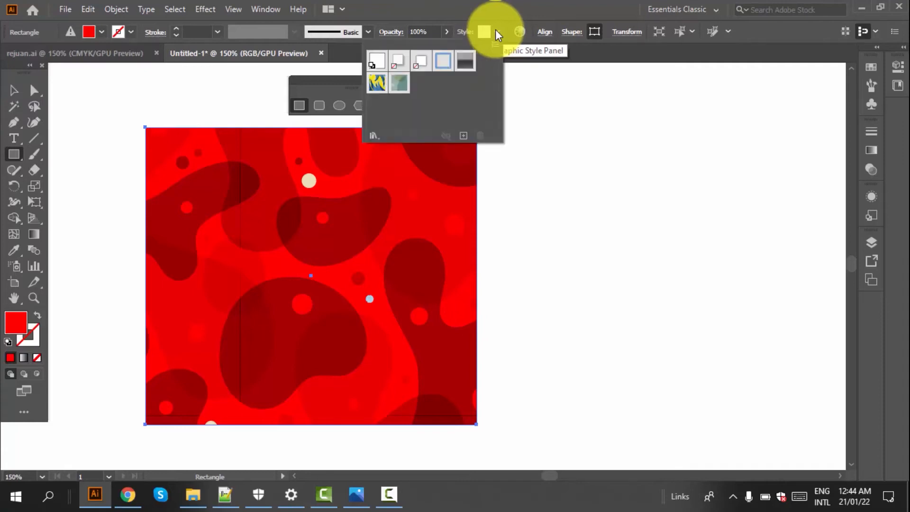
pyautogui.click(377, 66)
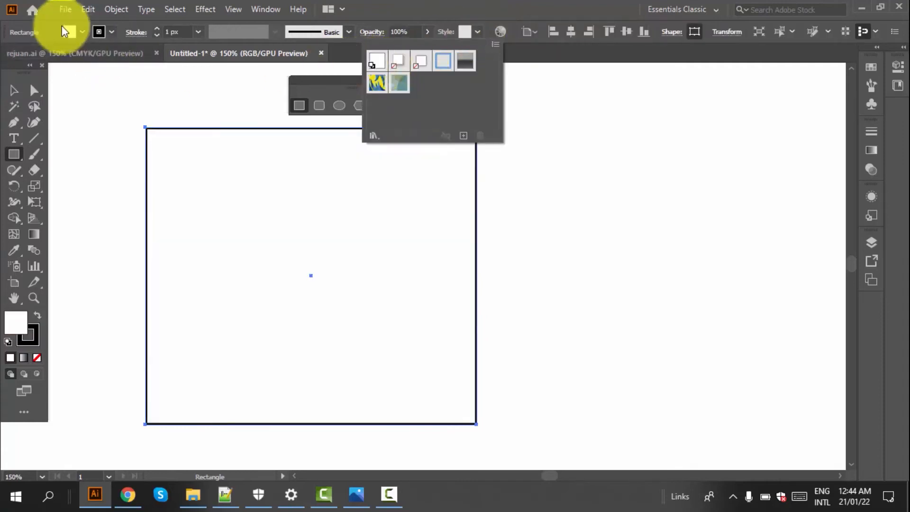
pyautogui.click(82, 31)
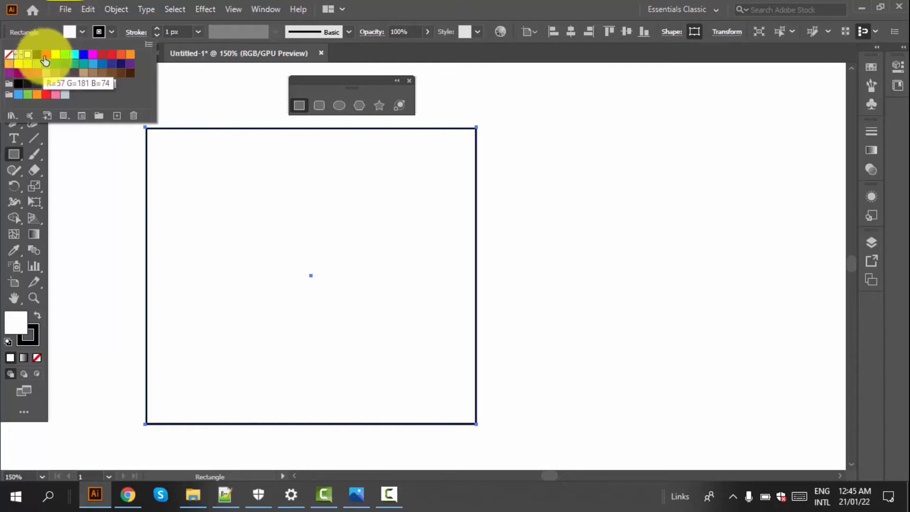
pyautogui.click(45, 55)
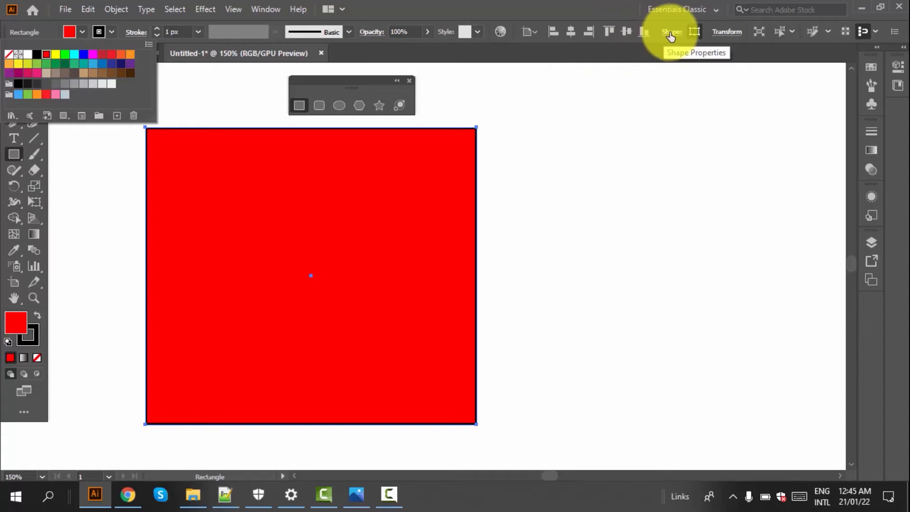
pyautogui.press('Escape')
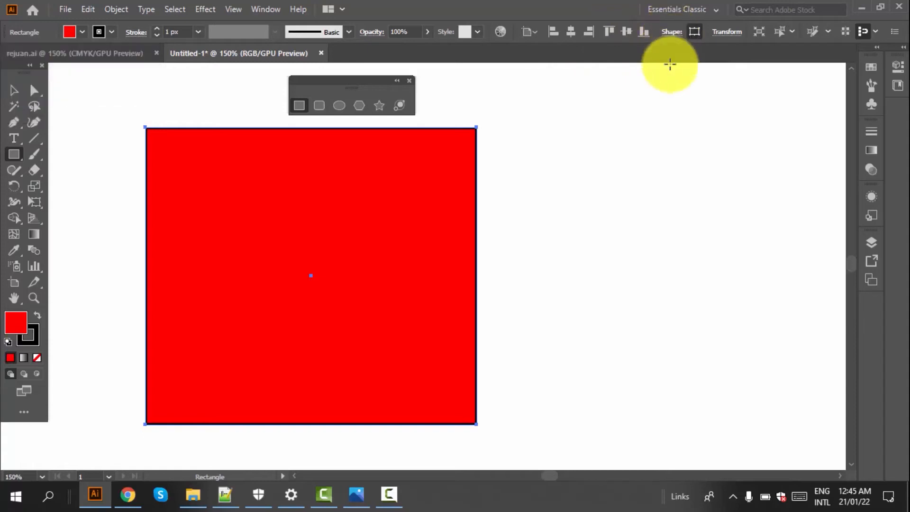
# Try rotating the rectangle 45° in its shape properties and reset the angle to 0°.
pyautogui.click(666, 35)
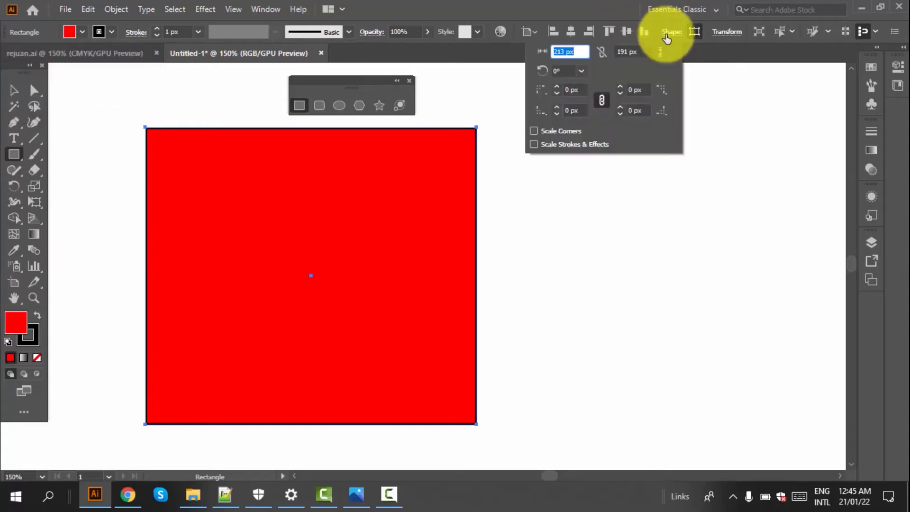
pyautogui.click(581, 70)
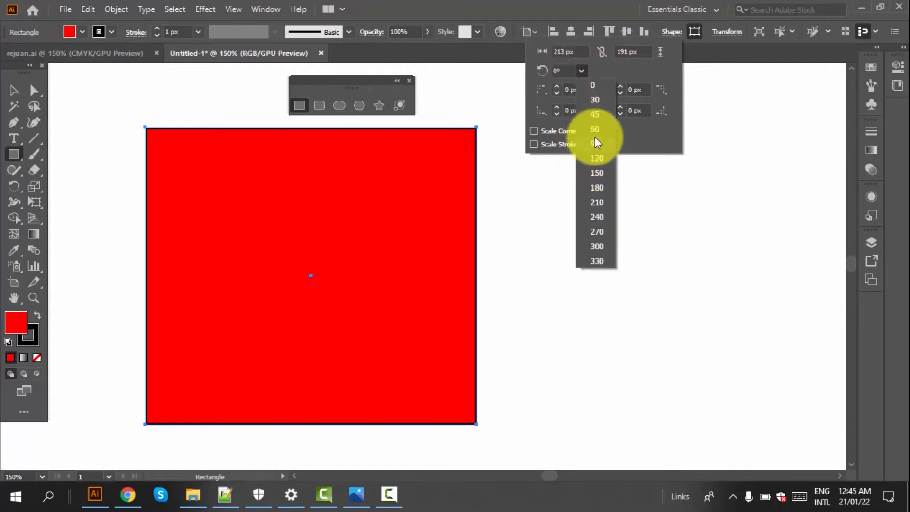
pyautogui.click(596, 116)
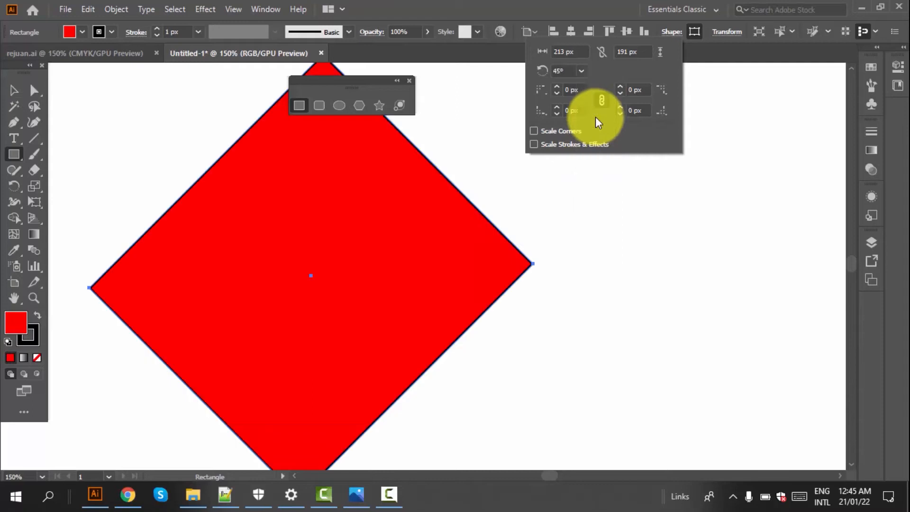
pyautogui.click(581, 70)
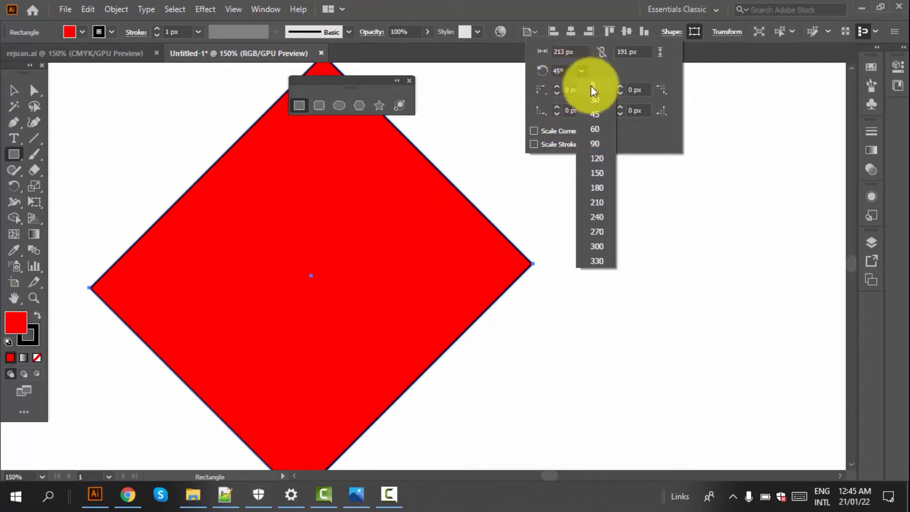
pyautogui.click(591, 86)
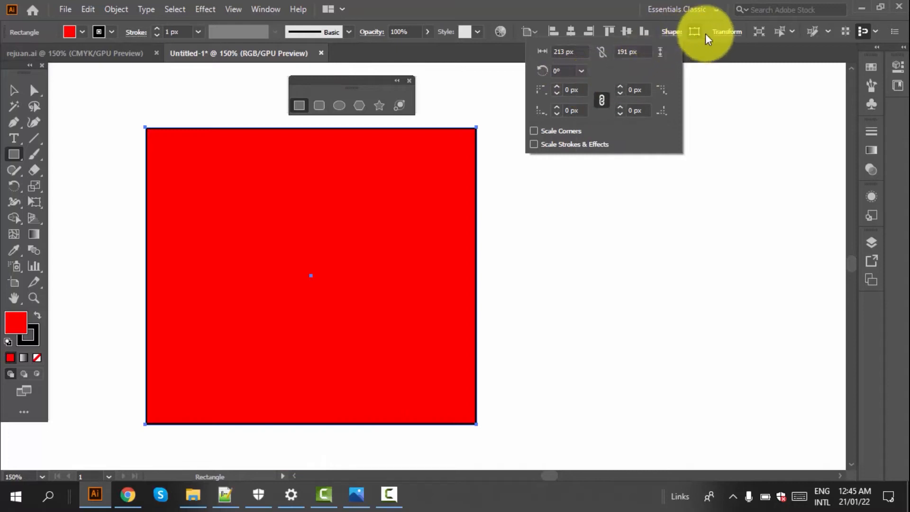
# Shift the rectangle leftward by lowering its X position in the transform settings to about 273 px.
pyautogui.click(727, 31)
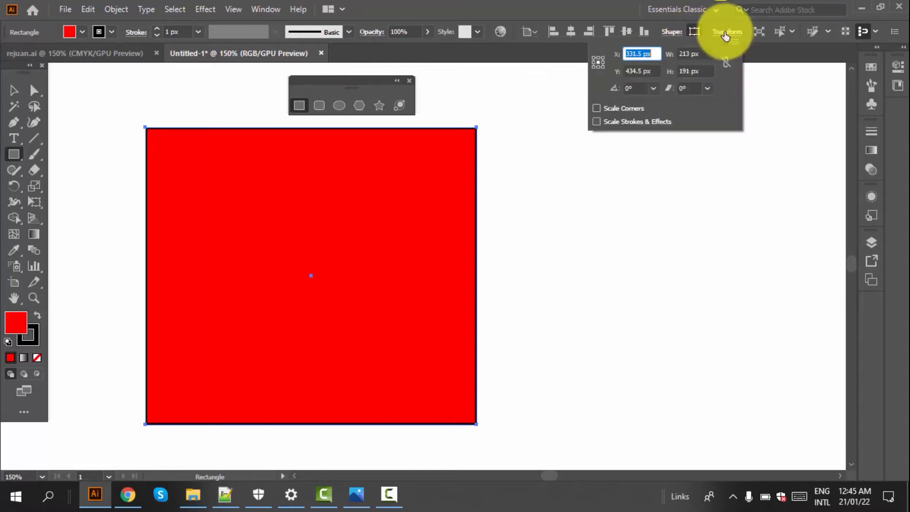
pyautogui.moveTo(656, 57); pyautogui.dragTo(598, 52)
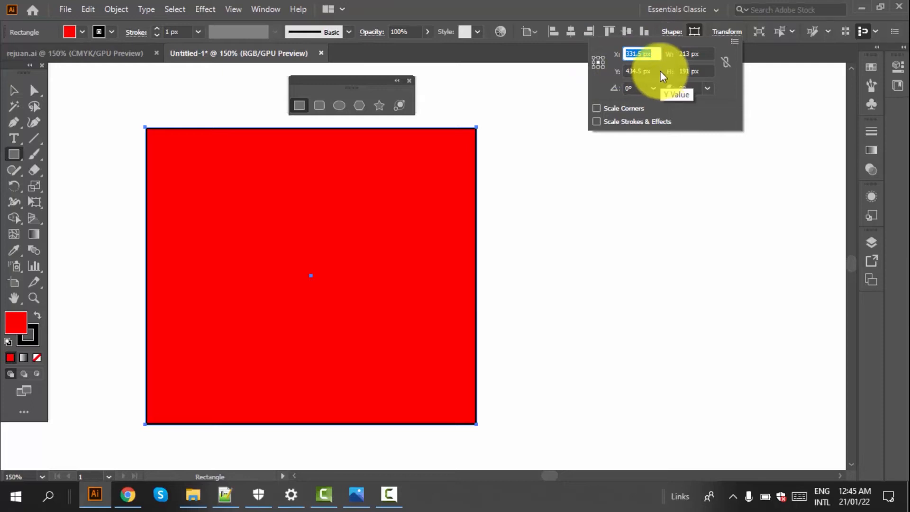
pyautogui.write('331')
pyautogui.press('Return')
pyautogui.press('Down')
pyautogui.press('Down')
pyautogui.press('Down')
pyautogui.press('Down')
pyautogui.press('Down')
pyautogui.press('Down')
pyautogui.press('Down')
pyautogui.press('Down')
pyautogui.press('Down')
pyautogui.press('Down')
pyautogui.press('Down')
pyautogui.press('Down')
pyautogui.press('Down')
pyautogui.press('Down')
pyautogui.press('Down')
pyautogui.press('Down')
pyautogui.press('Down')
pyautogui.press('Down')
pyautogui.press('Down')
pyautogui.press('Down')
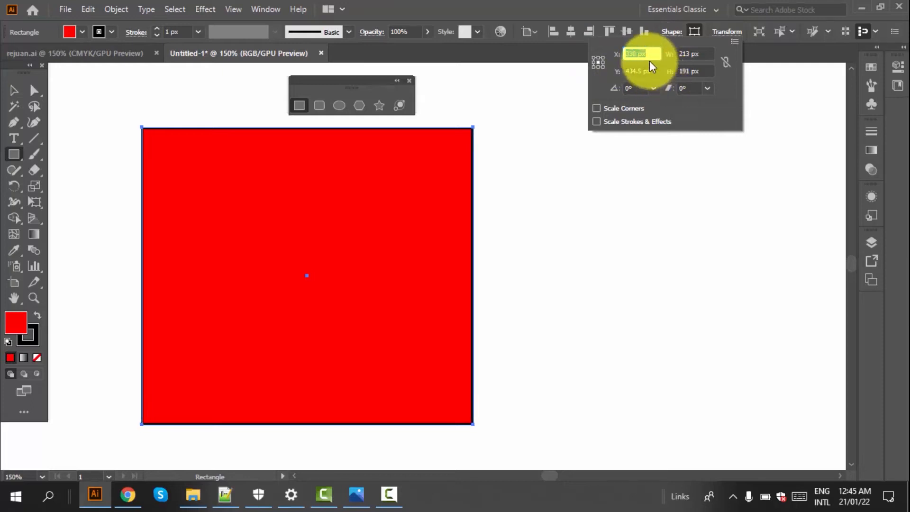
pyautogui.press('Down')
pyautogui.press('Down')
pyautogui.press('Down')
pyautogui.press('Down')
pyautogui.press('Down')
pyautogui.press('Down')
pyautogui.press('Down')
pyautogui.press('Down')
pyautogui.press('Down')
pyautogui.press('Down')
pyautogui.press('Down')
pyautogui.press('Down')
pyautogui.press('Down')
pyautogui.press('Down')
pyautogui.press('Down')
pyautogui.press('Down')
pyautogui.press('Down')
pyautogui.press('Down')
pyautogui.press('Down')
pyautogui.press('Down')
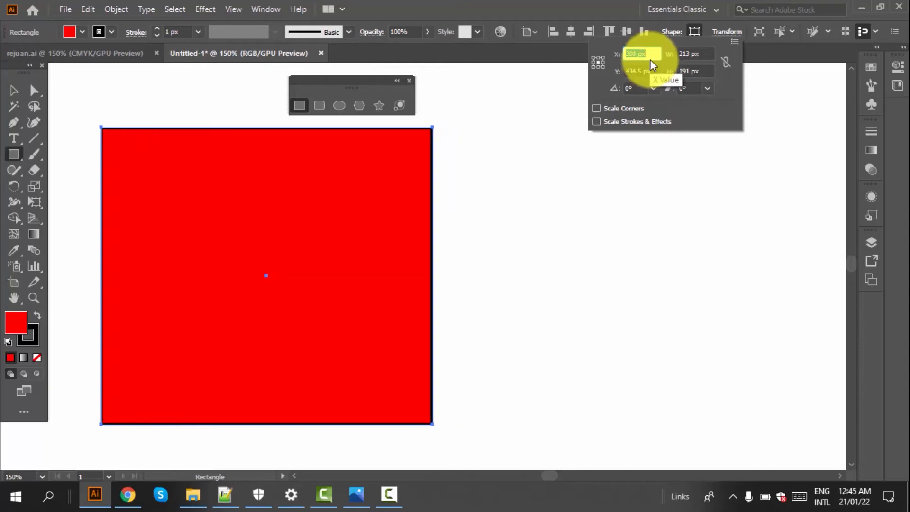
pyautogui.press('Down')
pyautogui.press('Down')
pyautogui.press('Down')
pyautogui.press('Down')
pyautogui.press('Down')
pyautogui.press('Down')
pyautogui.press('Down')
pyautogui.press('Down')
pyautogui.press('Down')
pyautogui.press('Down')
pyautogui.press('Down')
pyautogui.press('Down')
pyautogui.press('Down')
pyautogui.press('Down')
pyautogui.press('Down')
pyautogui.press('Down')
pyautogui.press('Down')
pyautogui.press('Down')
pyautogui.press('Down')
pyautogui.press('Down')
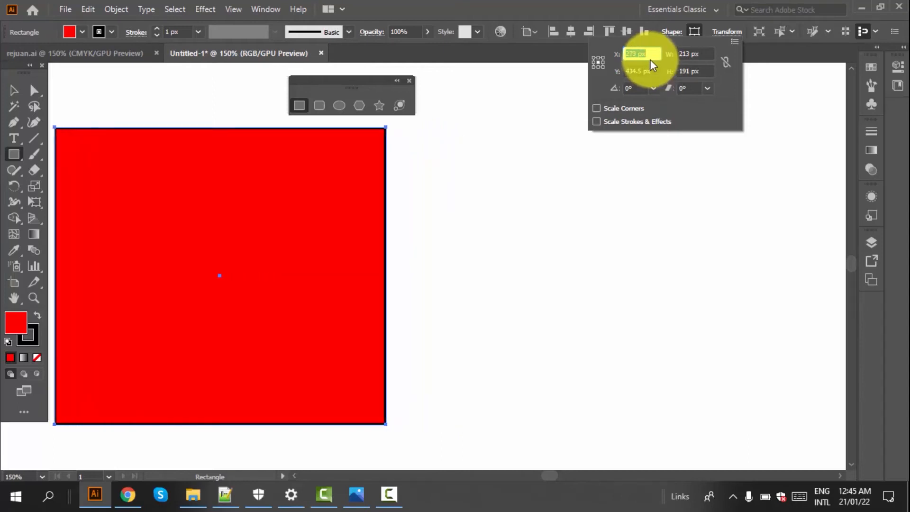
# Shift the rectangle rightward by raising its X position in the transform settings.
pyautogui.press('Up')
pyautogui.press('Up')
pyautogui.press('Up')
pyautogui.press('Up')
pyautogui.press('Up')
pyautogui.press('Up')
pyautogui.press('Up')
pyautogui.press('Up')
pyautogui.press('Up')
pyautogui.press('Up')
pyautogui.press('Up')
pyautogui.press('Up')
pyautogui.press('Up')
pyautogui.press('Up')
pyautogui.press('Up')
pyautogui.press('Up')
pyautogui.press('Up')
pyautogui.press('Up')
pyautogui.press('Up')
pyautogui.press('Up')
pyautogui.press('Up')
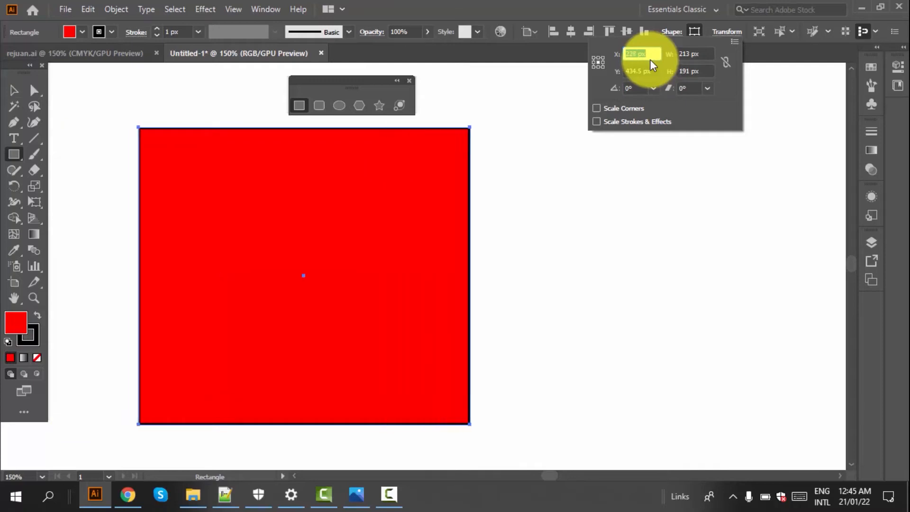
pyautogui.press('Up')
pyautogui.press('Up')
pyautogui.press('Up')
pyautogui.press('Up')
pyautogui.press('Up')
pyautogui.press('Up')
pyautogui.press('Up')
pyautogui.press('Up')
pyautogui.press('Up')
pyautogui.press('Up')
pyautogui.press('Up')
pyautogui.press('Up')
pyautogui.press('Up')
pyautogui.press('Up')
pyautogui.press('Up')
pyautogui.press('Up')
pyautogui.press('Up')
pyautogui.press('Up')
pyautogui.press('Up')
pyautogui.press('Up')
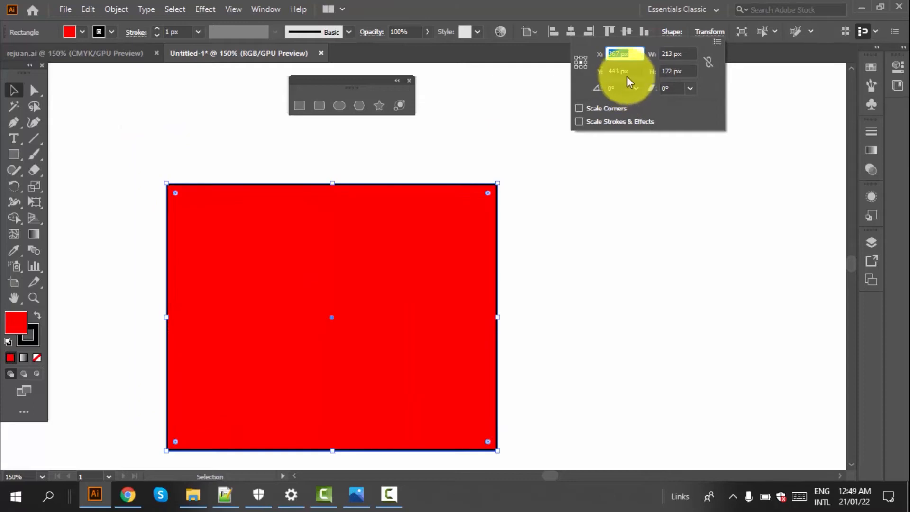
# Move the rectangle upward by lowering its Y position to 412 px.
pyautogui.click(632, 71)
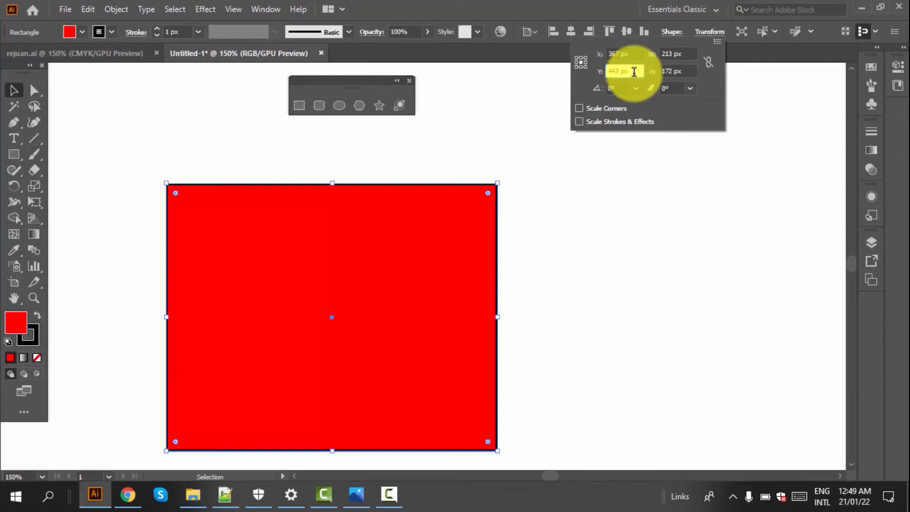
pyautogui.press('Down')
pyautogui.press('Down')
pyautogui.press('Down')
pyautogui.press('Down')
pyautogui.press('Down')
pyautogui.press('Down')
pyautogui.press('Down')
pyautogui.press('Down')
pyautogui.press('Down')
pyautogui.press('Down')
pyautogui.press('Down')
pyautogui.press('Down')
pyautogui.press('Down')
pyautogui.press('Down')
pyautogui.press('Down')
pyautogui.press('Down')
pyautogui.press('Down')
pyautogui.press('Down')
pyautogui.press('Down')
pyautogui.press('Down')
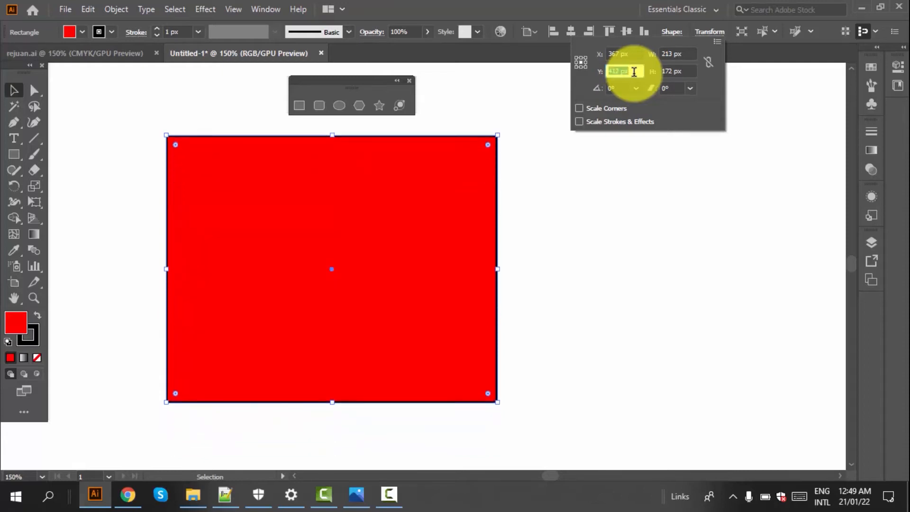
# Move the rectangle downward by raising its Y position in the transform settings to 439 px.
pyautogui.press('Up')
pyautogui.press('Up')
pyautogui.press('Up')
pyautogui.press('Up')
pyautogui.press('Up')
pyautogui.press('Up')
pyautogui.press('Up')
pyautogui.press('Up')
pyautogui.press('Up')
pyautogui.press('Up')
pyautogui.press('Up')
pyautogui.press('Up')
pyautogui.press('Up')
pyautogui.press('Up')
pyautogui.press('Up')
pyautogui.press('Up')
pyautogui.press('Up')
pyautogui.press('Up')
pyautogui.press('Up')
pyautogui.press('Up')
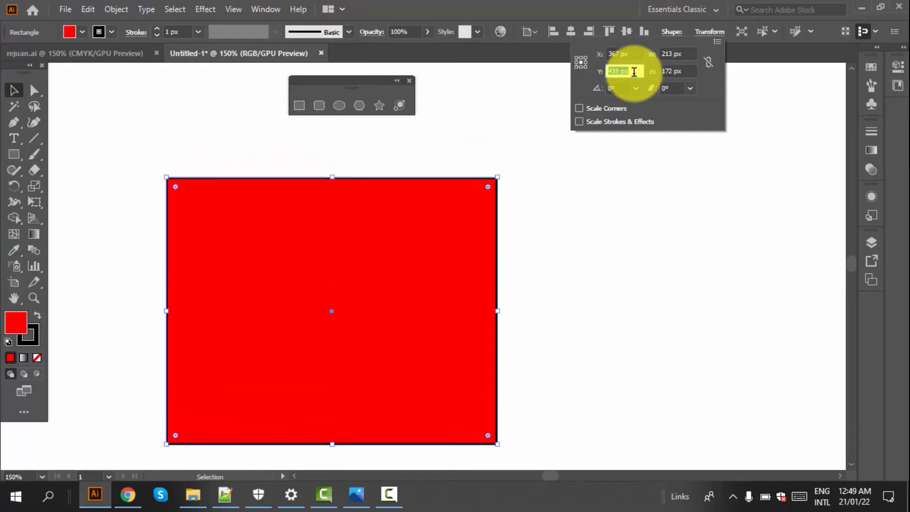
# Make the rectangle taller by increasing its height in the transform settings to 265 px.
pyautogui.click(688, 70)
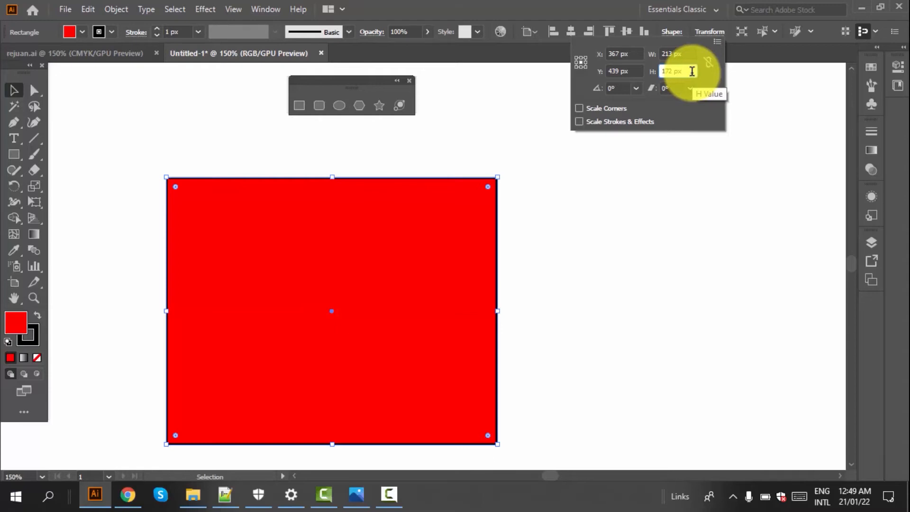
pyautogui.press('Up')
pyautogui.press('Up')
pyautogui.press('Up')
pyautogui.press('Up')
pyautogui.press('Up')
pyautogui.press('Up')
pyautogui.press('Up')
pyautogui.press('Up')
pyautogui.press('Up')
pyautogui.press('Up')
pyautogui.press('Up')
pyautogui.press('Up')
pyautogui.press('Up')
pyautogui.press('Up')
pyautogui.press('Up')
pyautogui.press('Up')
pyautogui.press('Up')
pyautogui.press('Up')
pyautogui.press('Up')
pyautogui.press('Up')
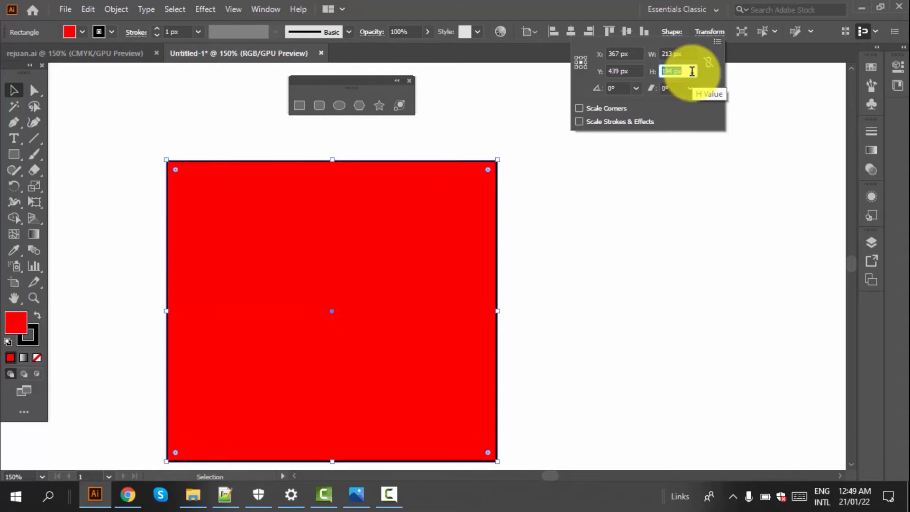
pyautogui.press('Up')
pyautogui.press('Up')
pyautogui.press('Up')
pyautogui.press('Up')
pyautogui.press('Up')
pyautogui.press('Up')
pyautogui.press('Up')
pyautogui.press('Up')
pyautogui.press('Up')
pyautogui.press('Up')
pyautogui.press('Up')
pyautogui.press('Up')
pyautogui.press('Up')
pyautogui.press('Up')
pyautogui.press('Up')
pyautogui.press('Up')
pyautogui.press('Up')
pyautogui.press('Up')
pyautogui.press('Up')
pyautogui.press('Up')
pyautogui.press('Up')
pyautogui.press('Up')
pyautogui.press('Up')
pyautogui.press('Up')
pyautogui.press('Up')
pyautogui.press('Up')
pyautogui.press('Up')
pyautogui.press('Up')
pyautogui.press('Up')
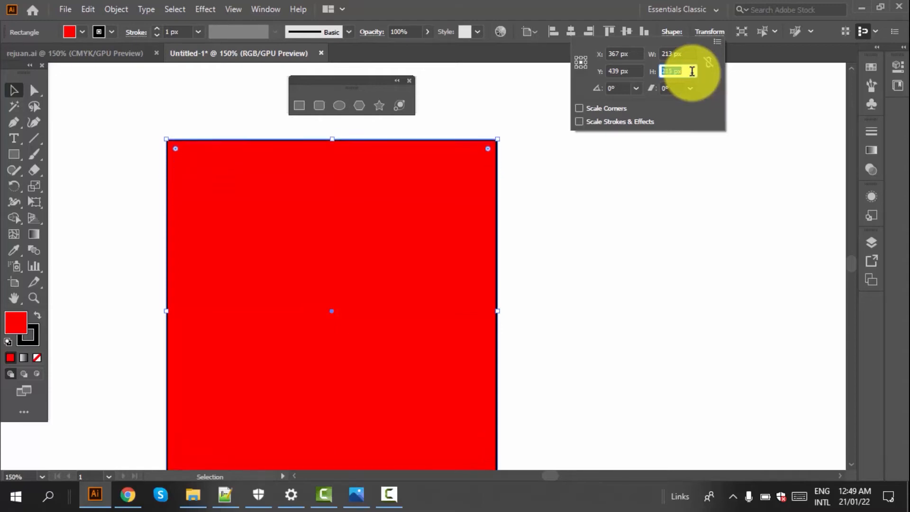
pyautogui.press('Up')
pyautogui.press('Up')
pyautogui.press('Up')
pyautogui.press('Up')
pyautogui.press('Up')
pyautogui.press('Up')
pyautogui.press('Up')
pyautogui.press('Up')
pyautogui.press('Up')
pyautogui.press('Up')
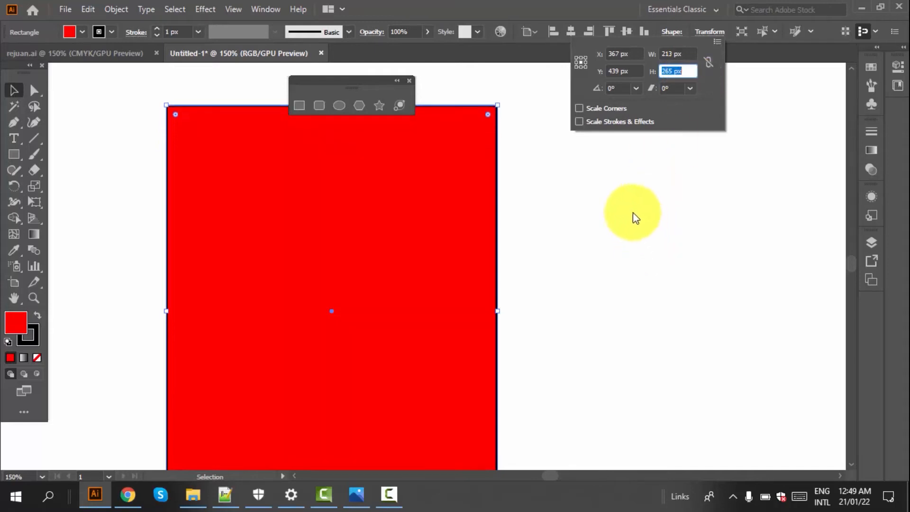
# Narrow the rectangle by reducing its width in the transform settings to 104 px.
pyautogui.click(688, 53)
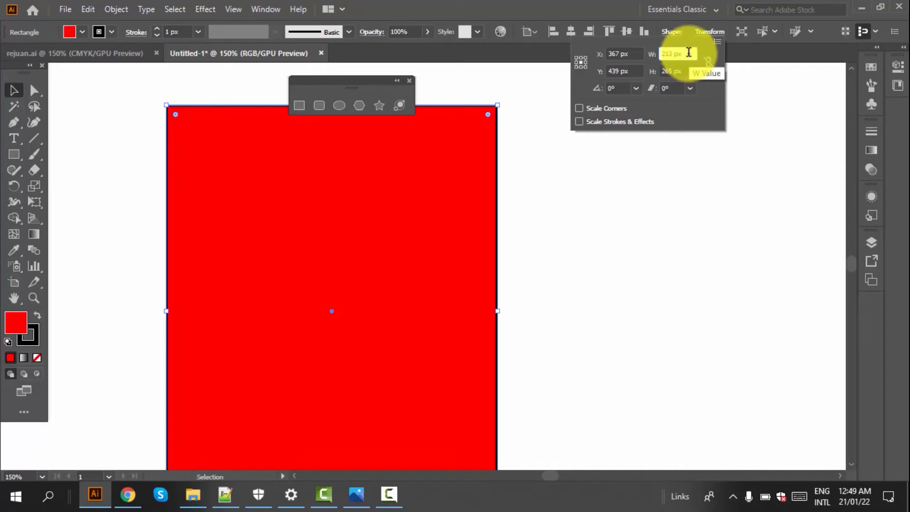
pyautogui.press('Down')
pyautogui.press('Down')
pyautogui.press('Down')
pyautogui.press('Down')
pyautogui.press('Down')
pyautogui.press('Down')
pyautogui.press('Down')
pyautogui.press('Down')
pyautogui.press('Down')
pyautogui.press('Down')
pyautogui.press('Down')
pyautogui.press('Down')
pyautogui.press('Down')
pyautogui.press('Down')
pyautogui.press('Down')
pyautogui.press('Down')
pyautogui.press('Down')
pyautogui.press('Down')
pyautogui.press('Down')
pyautogui.press('Down')
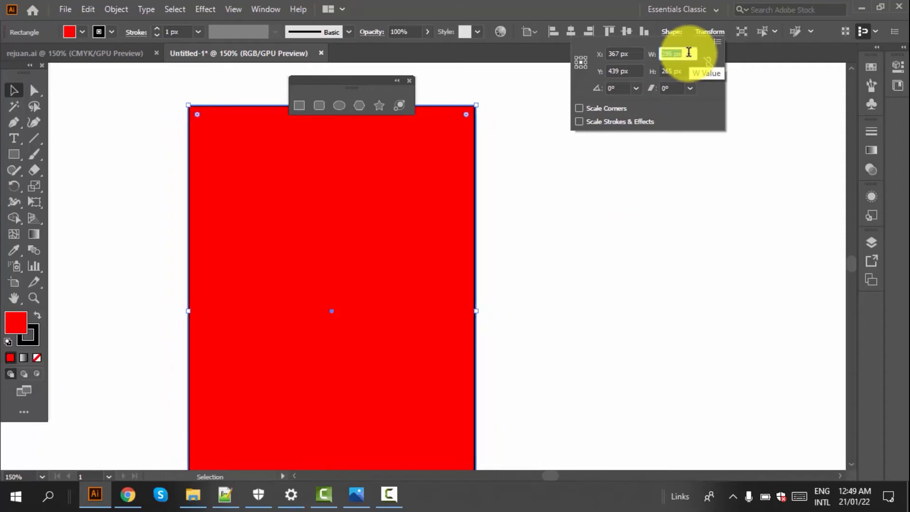
pyautogui.press('Down')
pyautogui.press('Down')
pyautogui.press('Down')
pyautogui.press('Down')
pyautogui.press('Down')
pyautogui.press('Down')
pyautogui.press('Down')
pyautogui.press('Down')
pyautogui.press('Down')
pyautogui.press('Down')
pyautogui.press('Down')
pyautogui.press('Down')
pyautogui.press('Down')
pyautogui.press('Down')
pyautogui.press('Down')
pyautogui.press('Down')
pyautogui.press('Down')
pyautogui.press('Down')
pyautogui.press('Down')
pyautogui.press('Down')
pyautogui.press('Down')
pyautogui.press('Down')
pyautogui.press('Down')
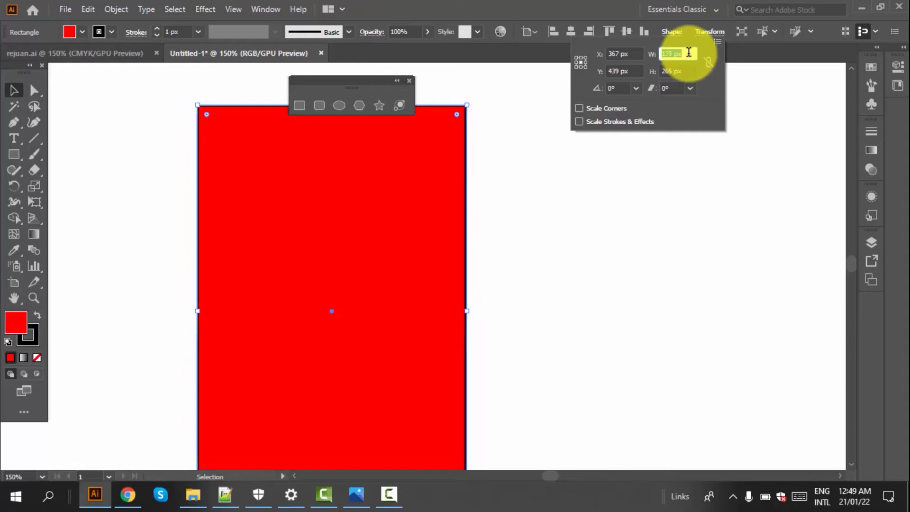
pyautogui.press('Down')
pyautogui.press('Down')
pyautogui.press('Down')
pyautogui.press('Down')
pyautogui.press('Down')
pyautogui.press('Down')
pyautogui.press('Down')
pyautogui.press('Down')
pyautogui.press('Down')
pyautogui.press('Down')
pyautogui.press('Down')
pyautogui.press('Down')
pyautogui.press('Down')
pyautogui.press('Down')
pyautogui.press('Down')
pyautogui.press('Down')
pyautogui.press('Down')
pyautogui.press('Down')
pyautogui.press('Down')
pyautogui.press('Down')
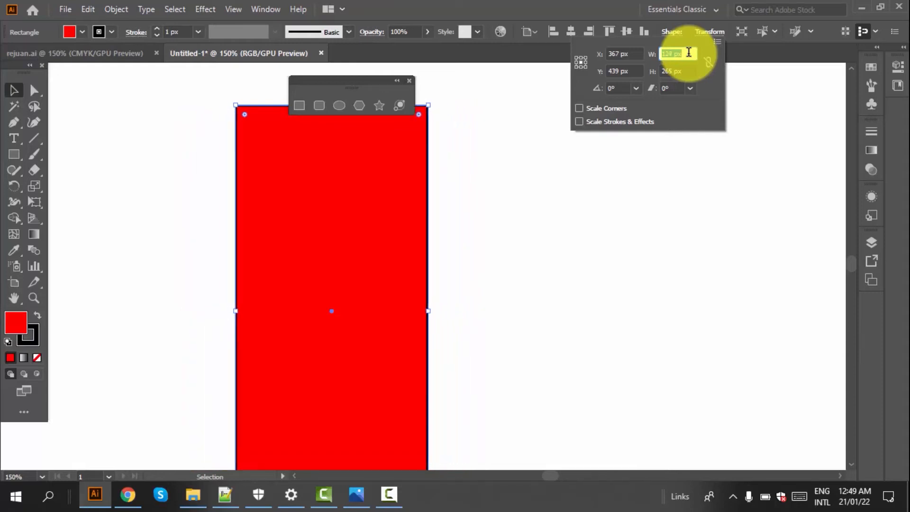
pyautogui.press('Down')
pyautogui.press('Down')
pyautogui.press('Down')
pyautogui.press('Down')
pyautogui.press('Down')
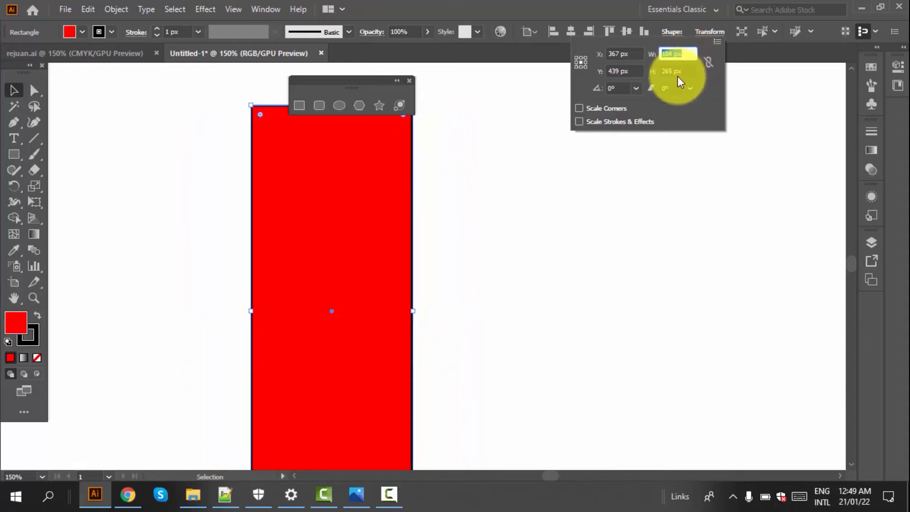
# Widen the rectangle in the transform settings to 218 px.
pyautogui.press('Up')
pyautogui.press('Up')
pyautogui.press('Up')
pyautogui.press('Up')
pyautogui.press('Up')
pyautogui.press('Up')
pyautogui.press('Up')
pyautogui.press('Up')
pyautogui.press('Up')
pyautogui.press('Up')
pyautogui.press('Up')
pyautogui.press('Up')
pyautogui.press('Up')
pyautogui.press('Up')
pyautogui.press('Up')
pyautogui.press('Up')
pyautogui.press('Up')
pyautogui.press('Up')
pyautogui.press('Up')
pyautogui.press('Up')
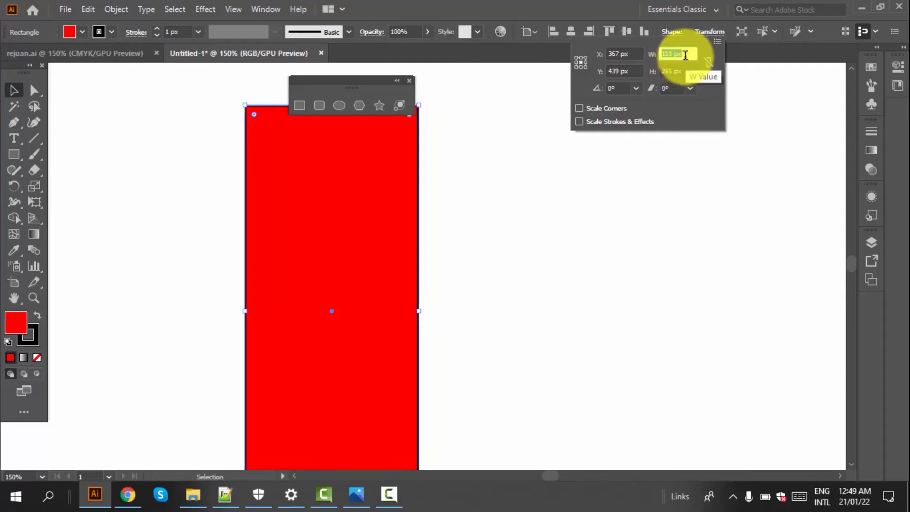
pyautogui.press('Up')
pyautogui.press('Up')
pyautogui.press('Up')
pyautogui.press('Up')
pyautogui.press('Up')
pyautogui.press('Up')
pyautogui.press('Up')
pyautogui.press('Up')
pyautogui.press('Up')
pyautogui.press('Up')
pyautogui.press('Up')
pyautogui.press('Up')
pyautogui.press('Up')
pyautogui.press('Up')
pyautogui.press('Up')
pyautogui.press('Up')
pyautogui.press('Up')
pyautogui.press('Up')
pyautogui.press('Up')
pyautogui.press('Up')
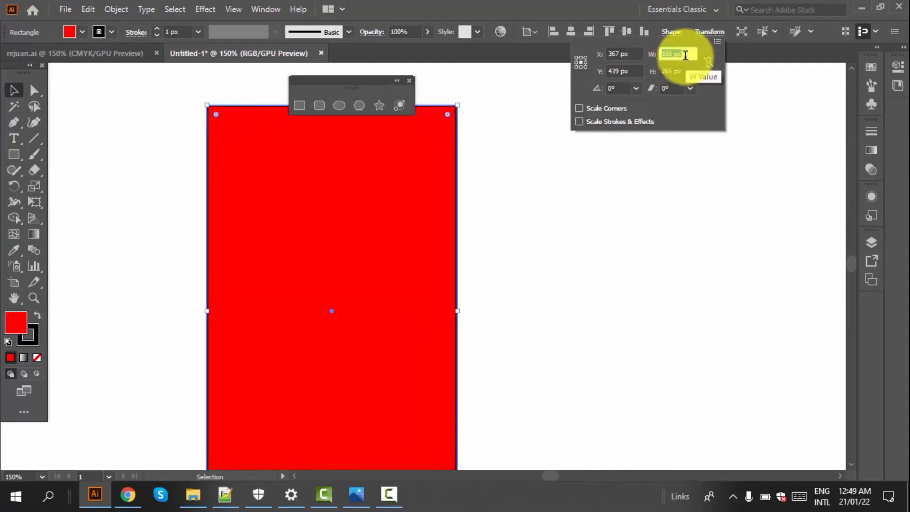
pyautogui.press('Up')
pyautogui.press('Up')
pyautogui.press('Up')
pyautogui.press('Up')
pyautogui.press('Up')
pyautogui.press('Up')
pyautogui.press('Up')
pyautogui.press('Up')
pyautogui.press('Up')
pyautogui.press('Up')
pyautogui.press('Up')
pyautogui.press('Up')
pyautogui.press('Up')
pyautogui.press('Up')
pyautogui.press('Up')
pyautogui.press('Up')
pyautogui.press('Up')
pyautogui.press('Up')
pyautogui.press('Up')
pyautogui.press('Up')
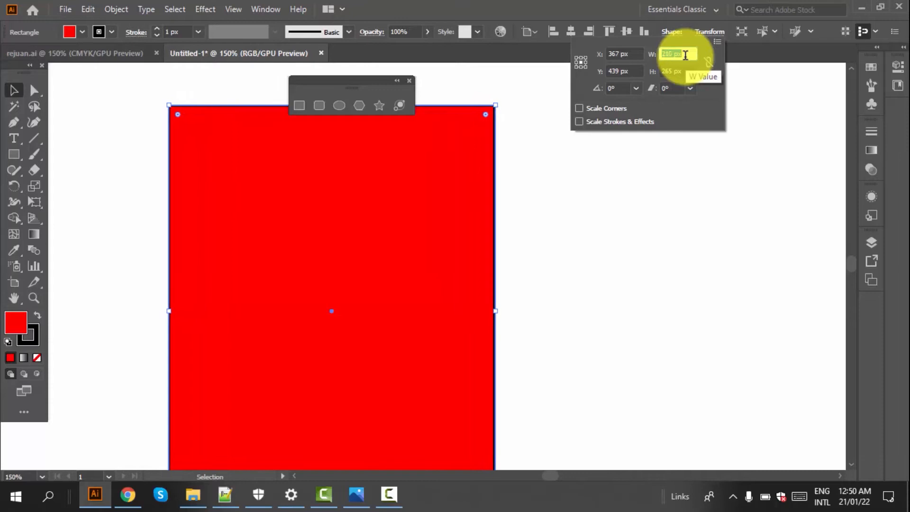
# Rotate the rectangle to 30°, followed by 120°, using the preset angles in the transform settings.
pyautogui.click(636, 88)
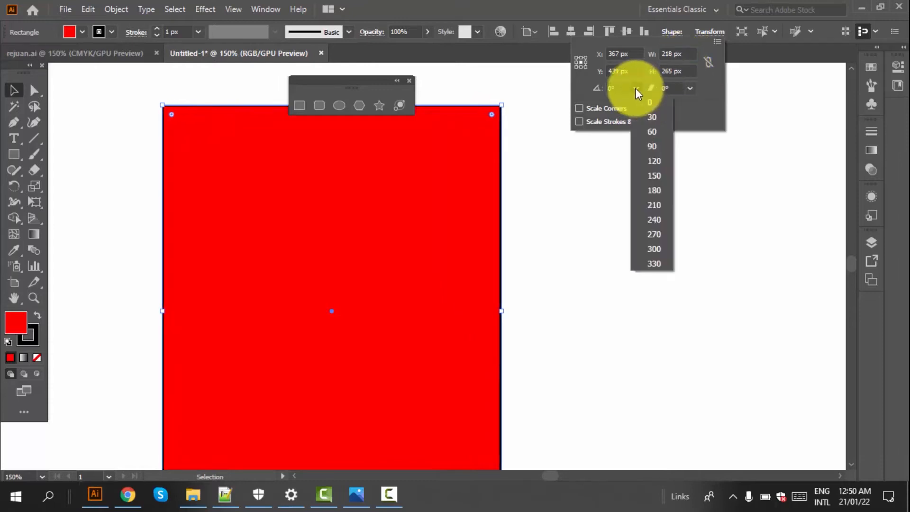
pyautogui.click(651, 117)
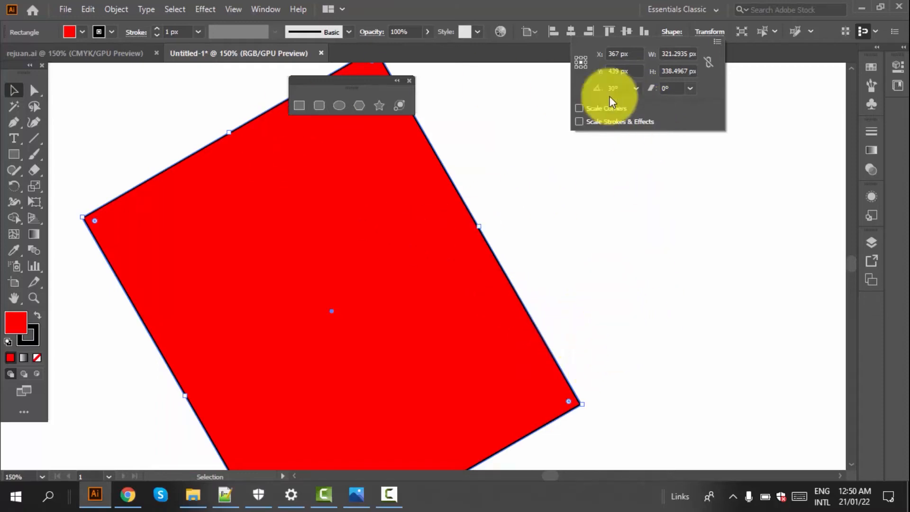
pyautogui.click(637, 92)
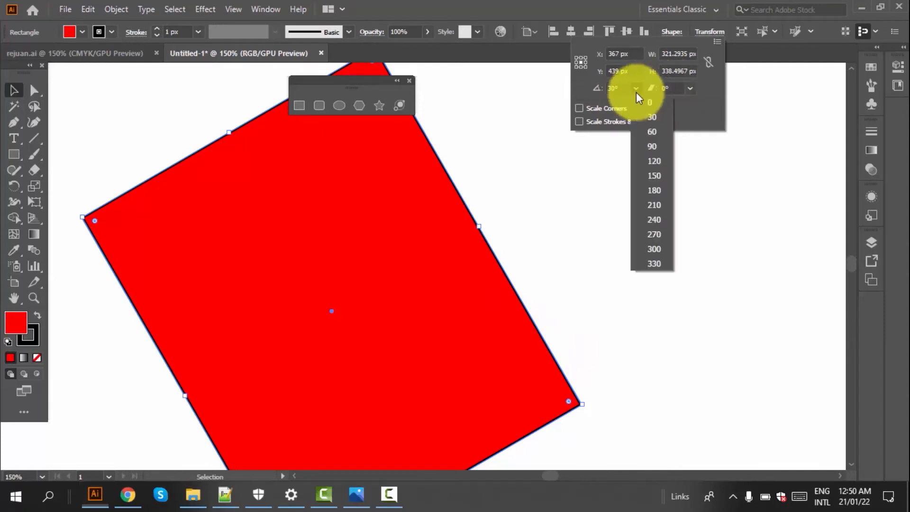
pyautogui.click(656, 161)
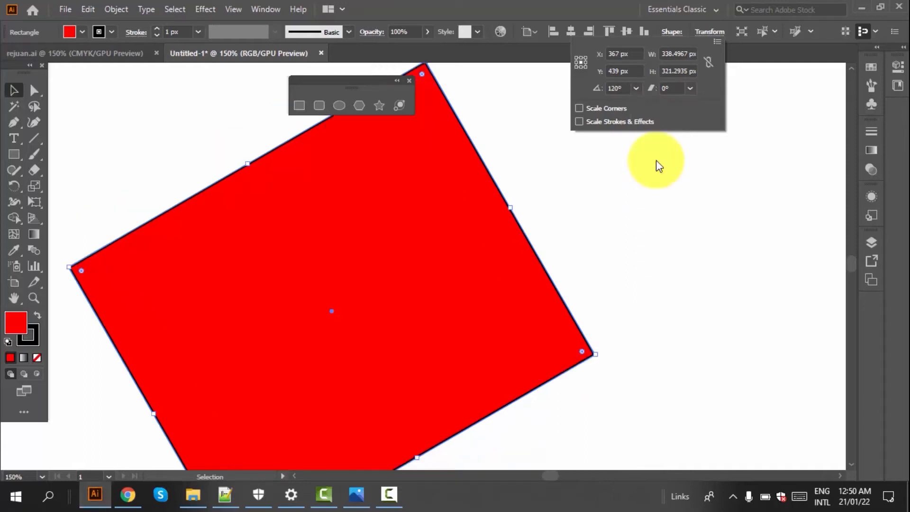
# Return the rectangle's rotation to 0° and show the document at 100% zoom.
pyautogui.click(690, 89)
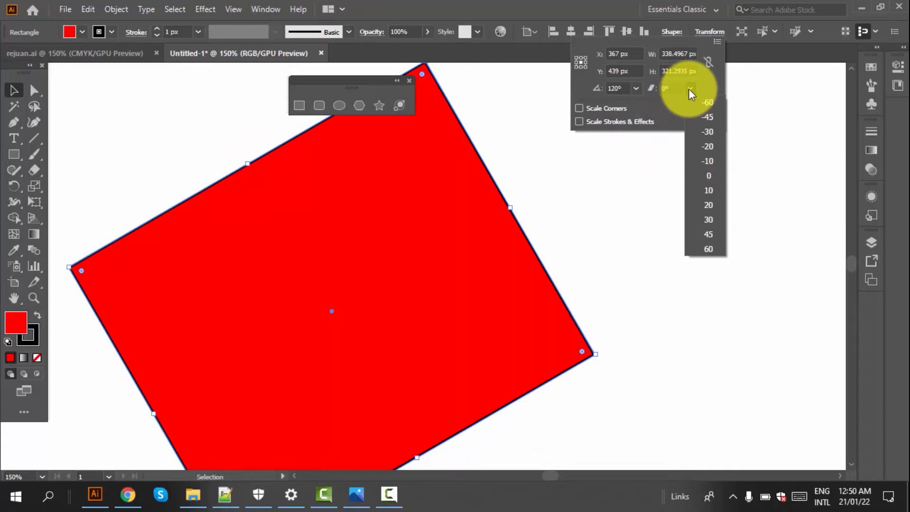
pyautogui.click(639, 88)
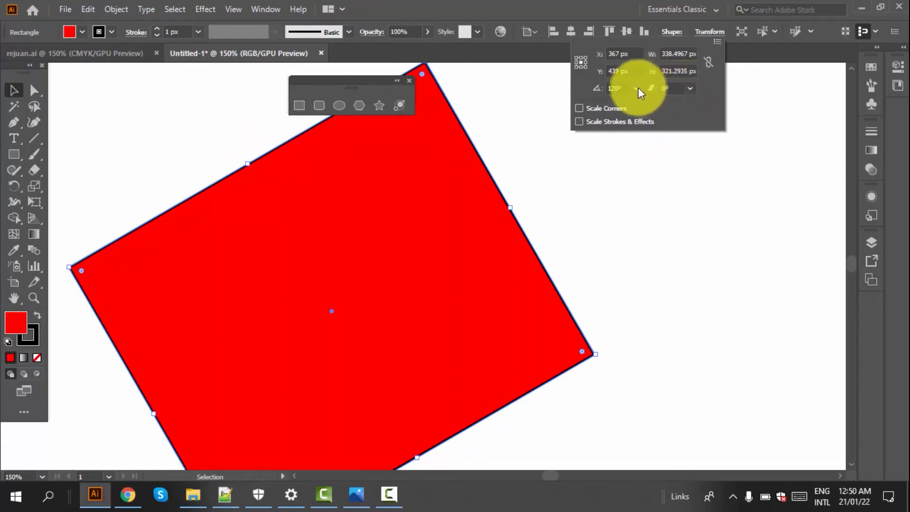
pyautogui.click(635, 87)
pyautogui.click(653, 100)
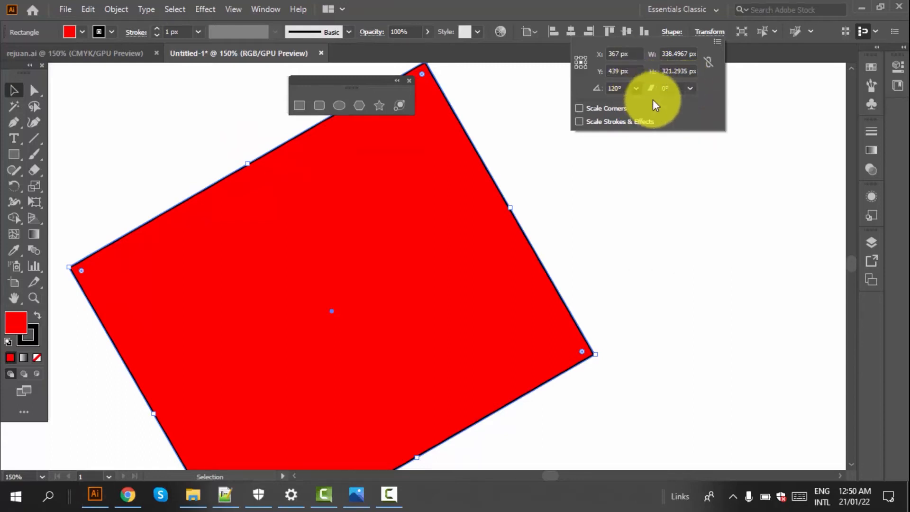
pyautogui.hotkey('ctrl', '1')
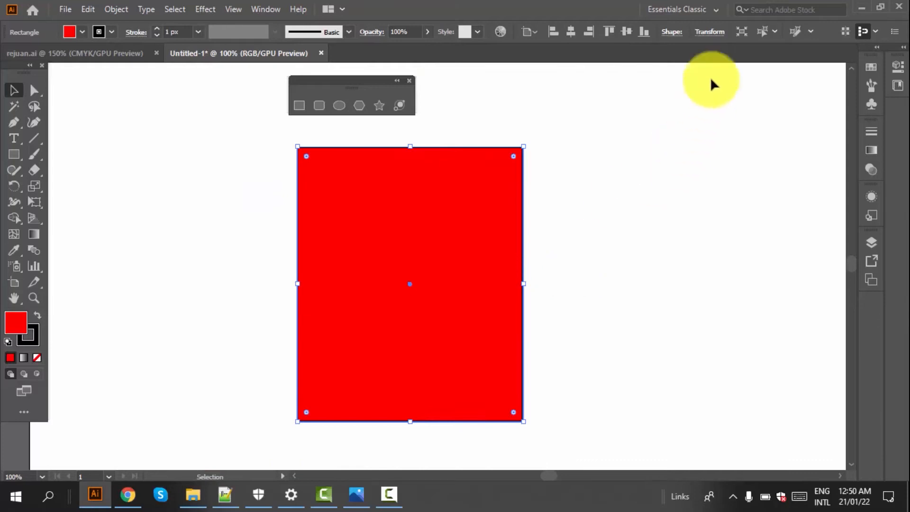
# Shear the rectangle repeatedly with the preset angles -10°, -45° and -30° in the transform settings.
pyautogui.click(710, 33)
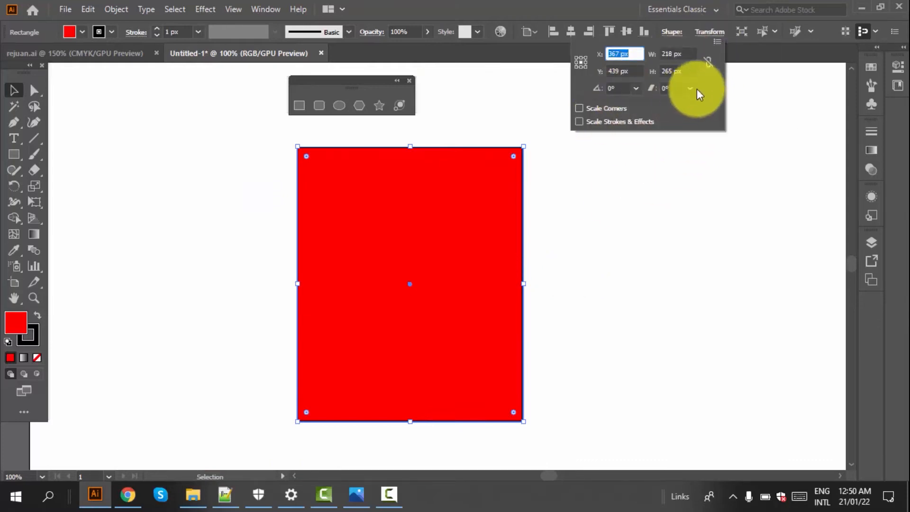
pyautogui.click(689, 88)
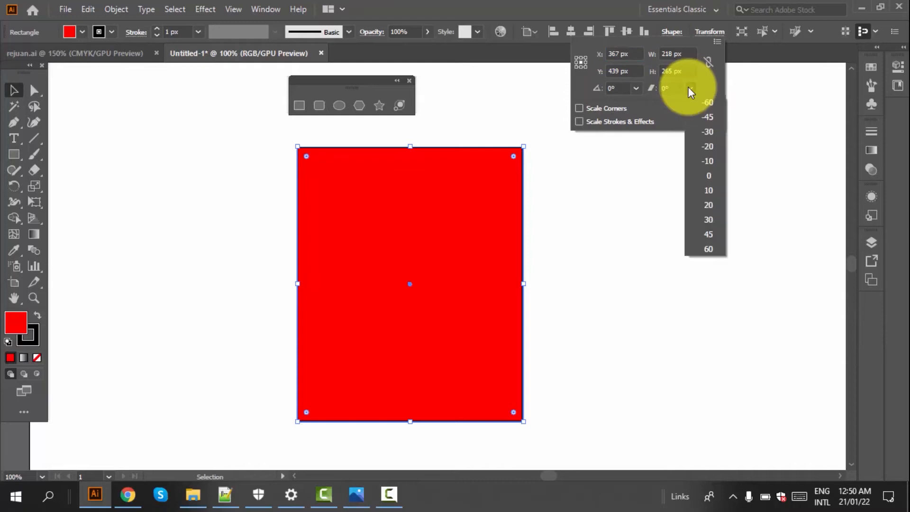
pyautogui.click(707, 163)
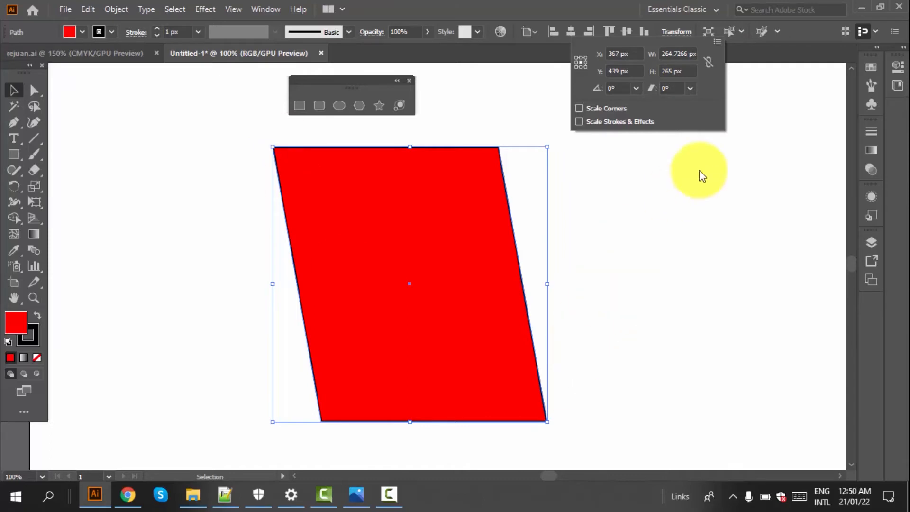
pyautogui.click(691, 89)
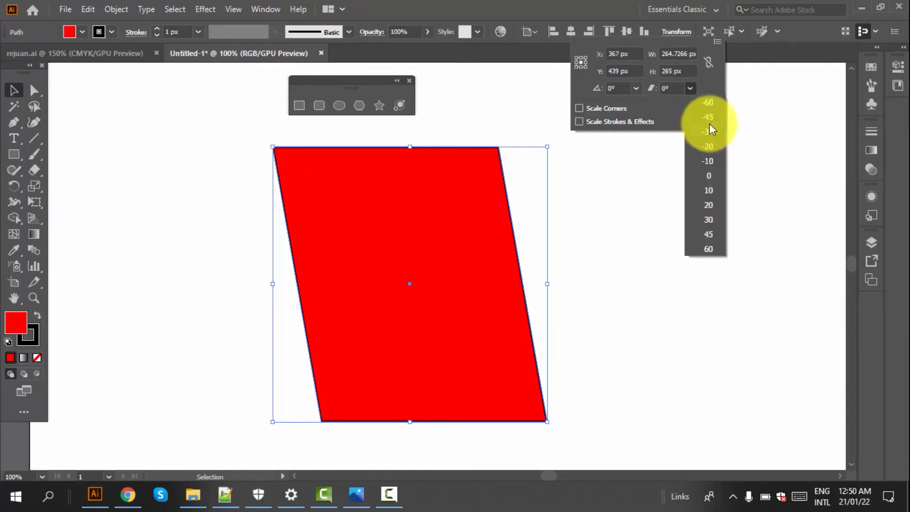
pyautogui.click(709, 118)
pyautogui.click(690, 89)
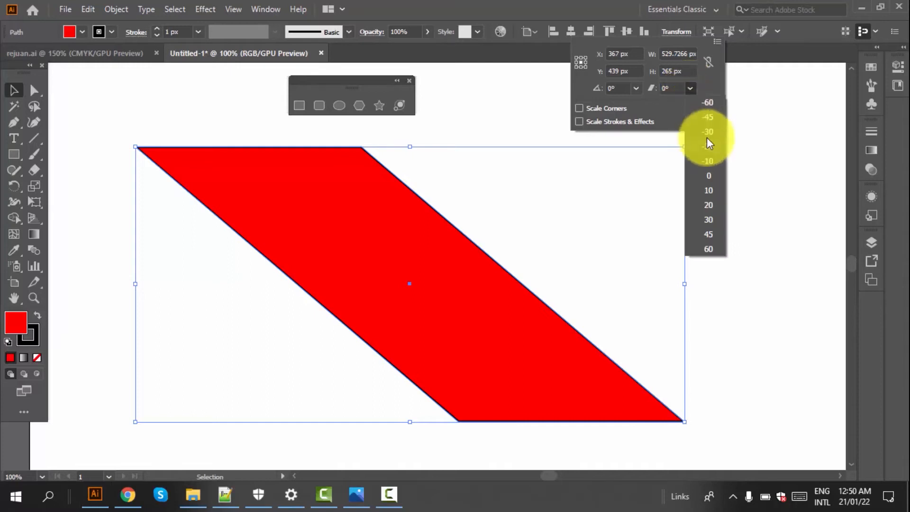
pyautogui.click(707, 132)
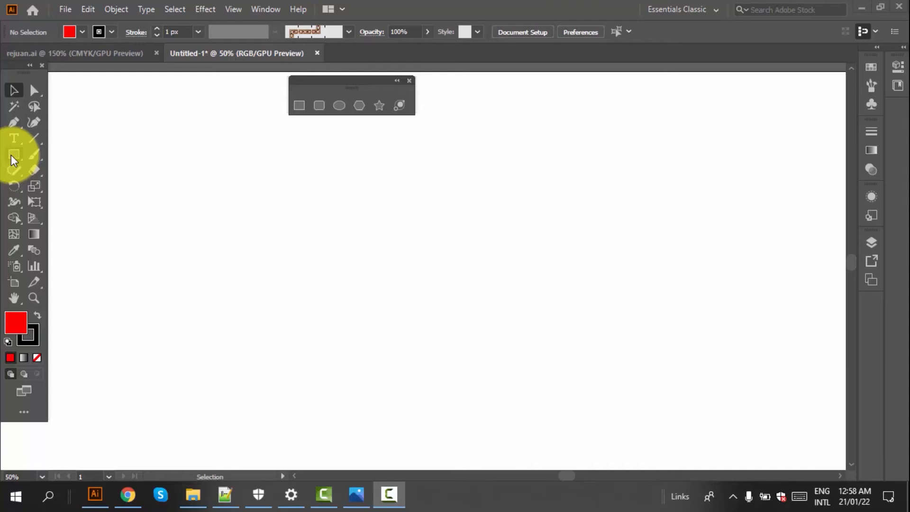
# Create a rectangle with an exact width of 10 in and height of 5 in using the Rectangle tool.
pyautogui.click(11, 155)
pyautogui.click(66, 155)
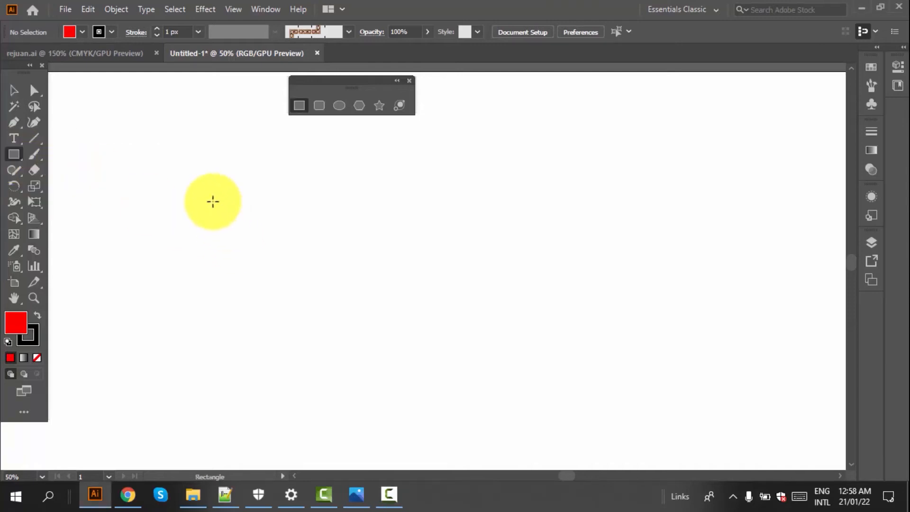
pyautogui.click(213, 201)
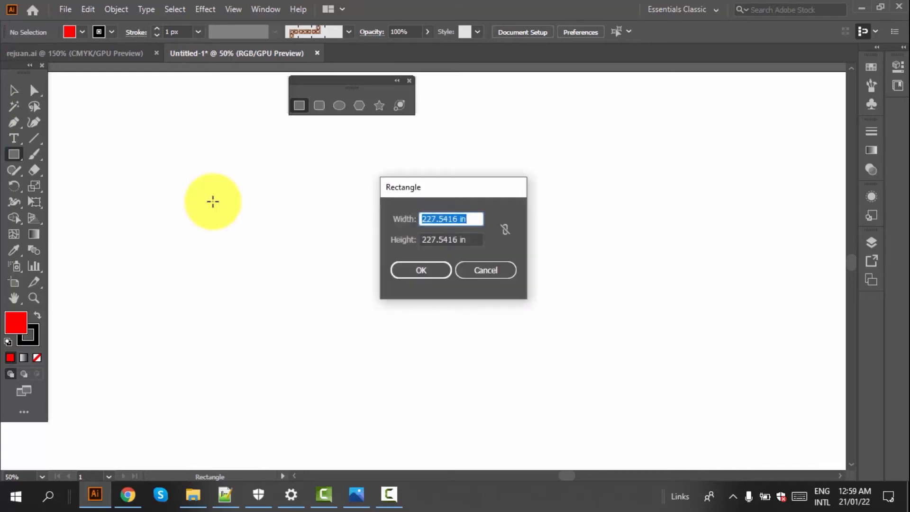
pyautogui.click(472, 218)
pyautogui.moveTo(471, 218); pyautogui.dragTo(396, 212)
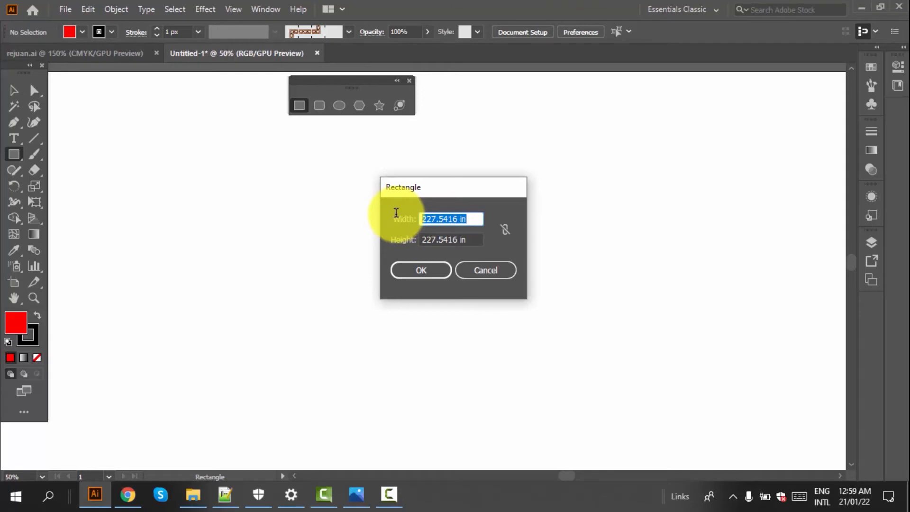
pyautogui.write('1')
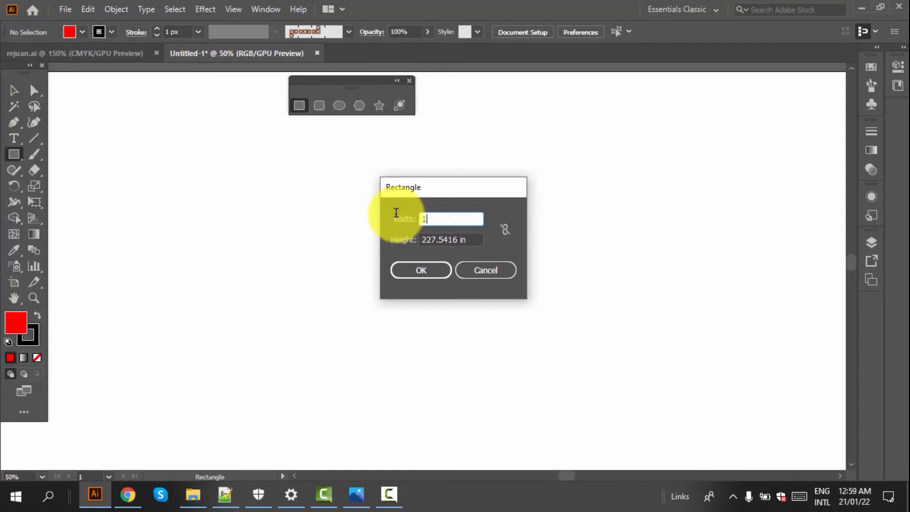
pyautogui.write('0')
pyautogui.moveTo(480, 239); pyautogui.dragTo(369, 241)
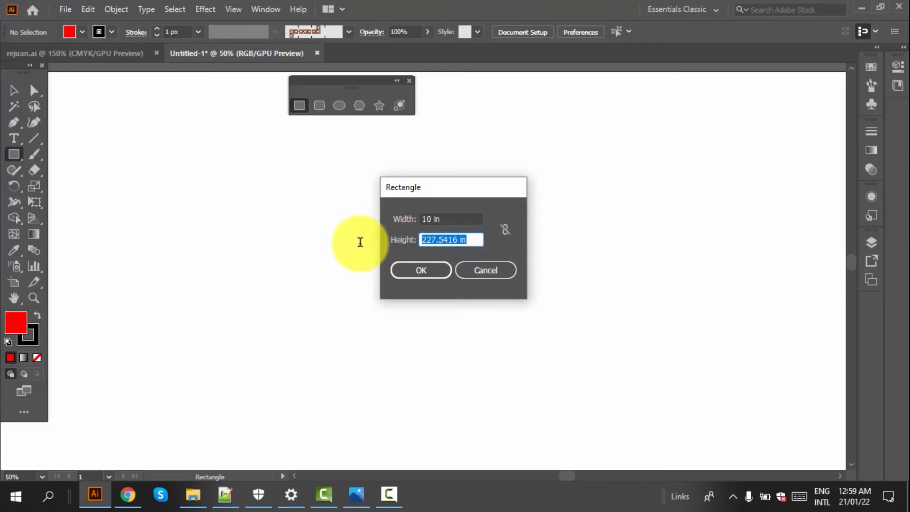
pyautogui.write('5')
pyautogui.click(421, 270)
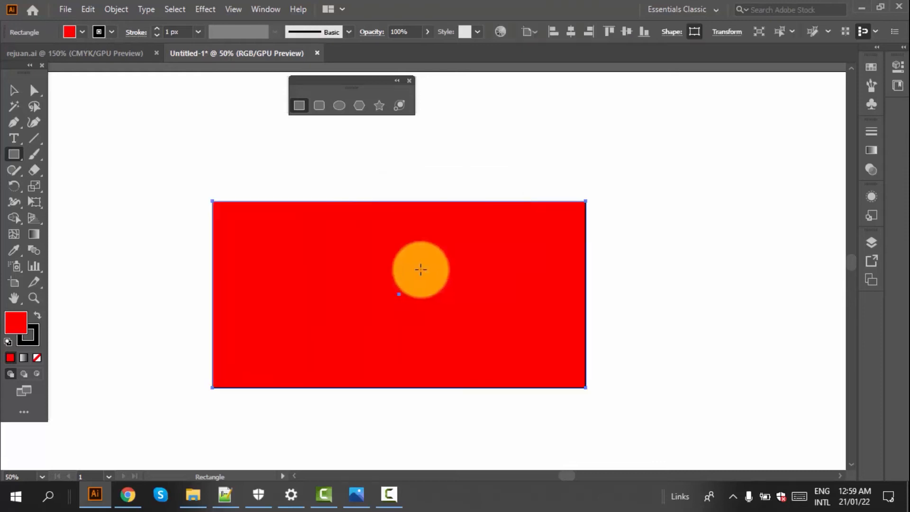
# Draw a rounded square about 7.22 in wide with a 0.17 in corner radius using the Rounded Rectangle tool.
pyautogui.scroll(-3, 379, 324)
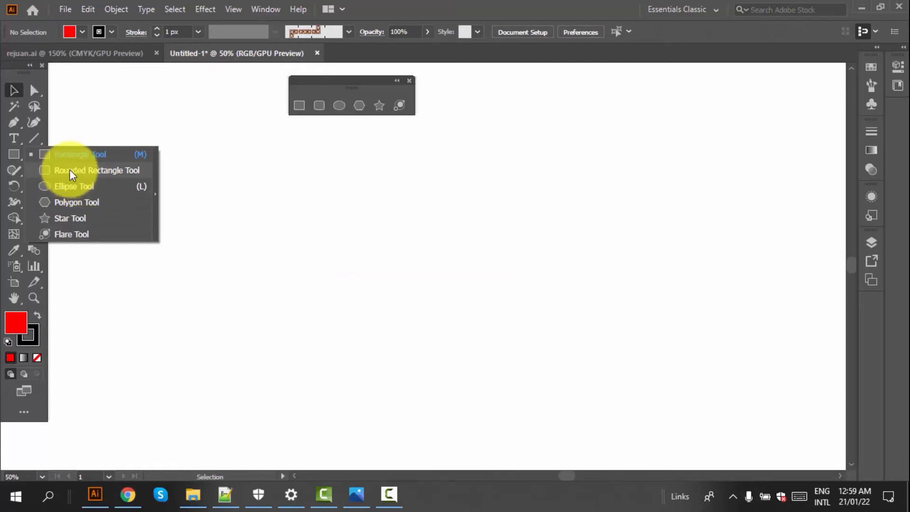
pyautogui.click(70, 170)
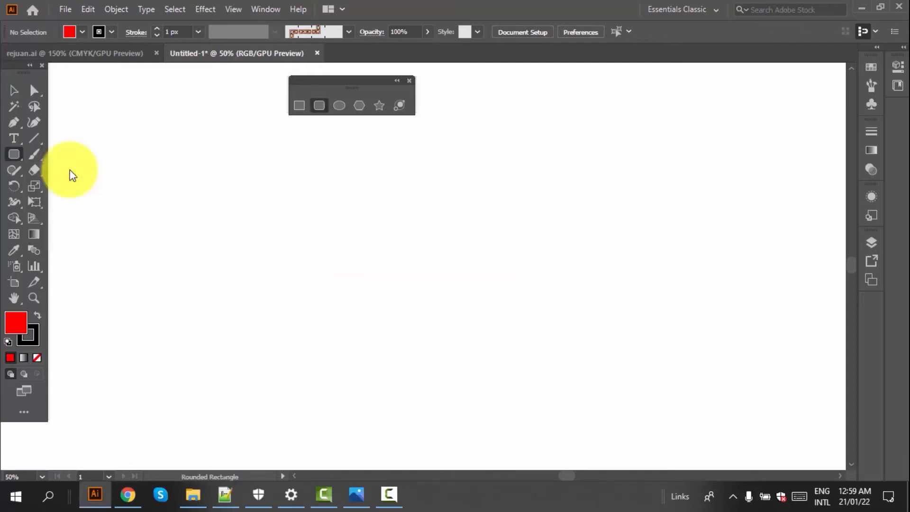
pyautogui.moveTo(185, 167); pyautogui.dragTo(454, 390)
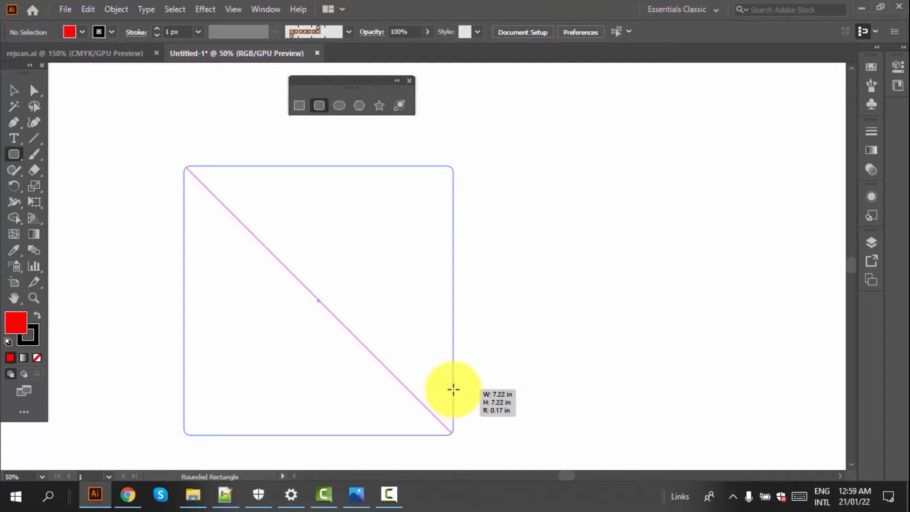
pyautogui.moveTo(454, 389); pyautogui.dragTo(454, 389)
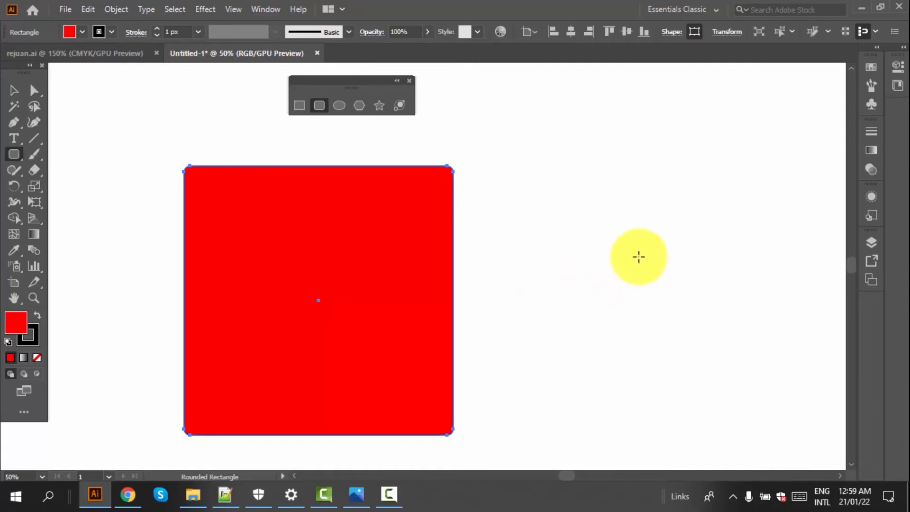
# Draw two smaller rounded shapes outward from their centers beside the large square: a rectangle above and a square below.
pyautogui.moveTo(586, 250)
pyautogui.mouseDown()
pyautogui.moveTo(620, 278)
pyautogui.moveTo(630, 309)
pyautogui.moveTo(661, 325)
pyautogui.moveTo(627, 283)
pyautogui.moveTo(674, 322)
pyautogui.moveTo(628, 278)
pyautogui.moveTo(651, 303)
pyautogui.mouseUp()
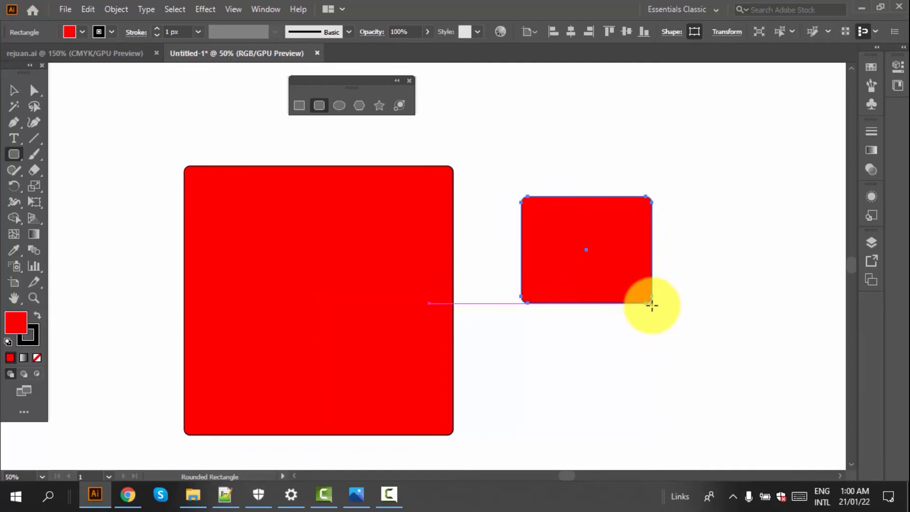
pyautogui.scroll(-2, 548, 393)
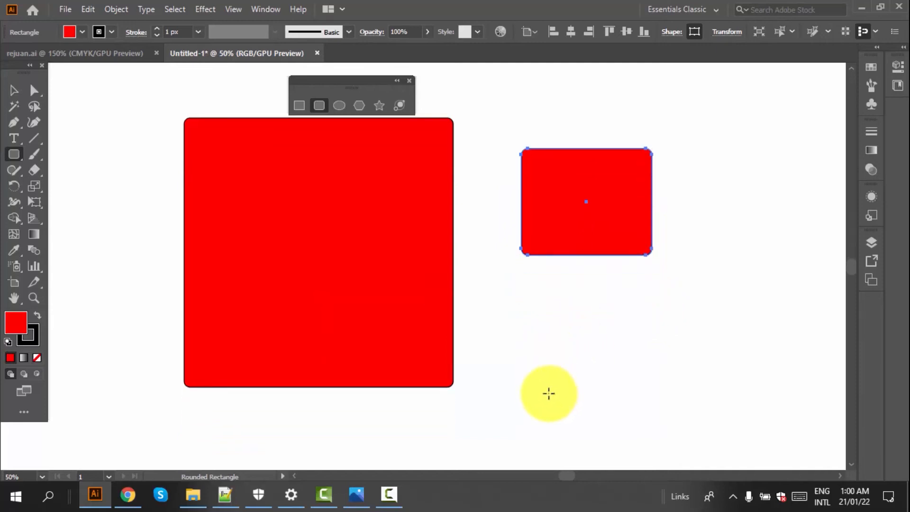
pyautogui.moveTo(547, 344); pyautogui.dragTo(614, 402)
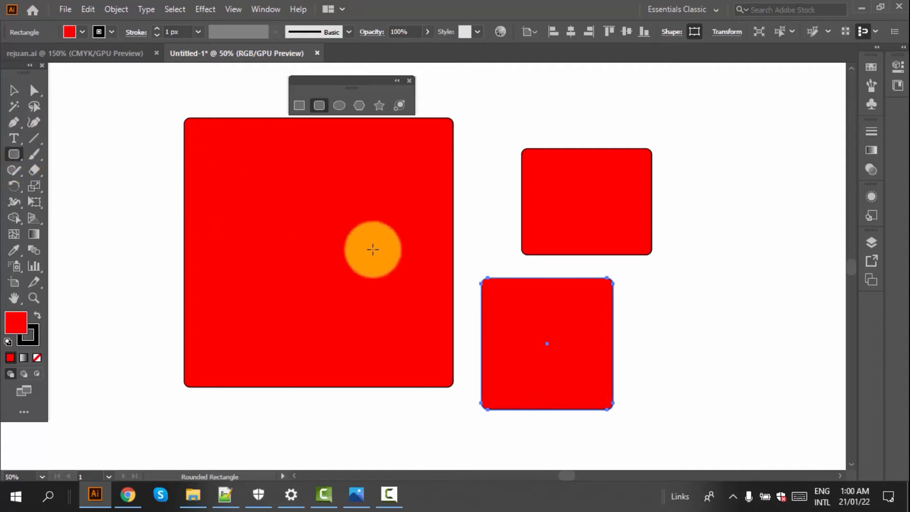
# Draw a wide rectangle above and beside the small rounded shapes and round all its corners to a radius of about 0.69 in.
pyautogui.scroll(6, 457, 282)
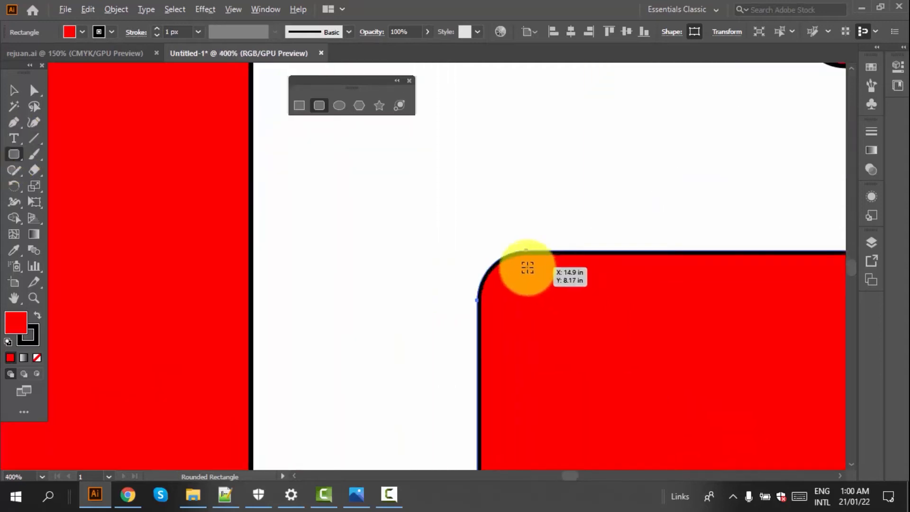
pyautogui.scroll(2, 528, 268)
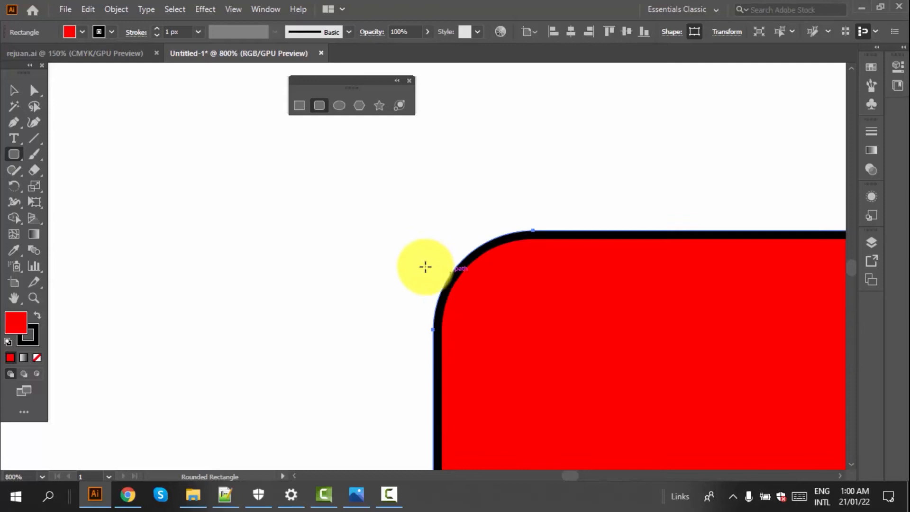
pyautogui.scroll(-9, 425, 267)
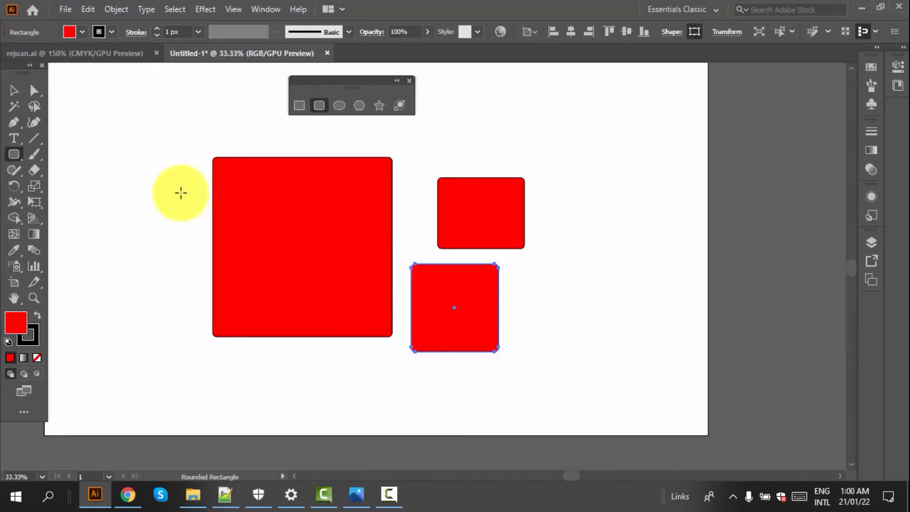
pyautogui.click(13, 155)
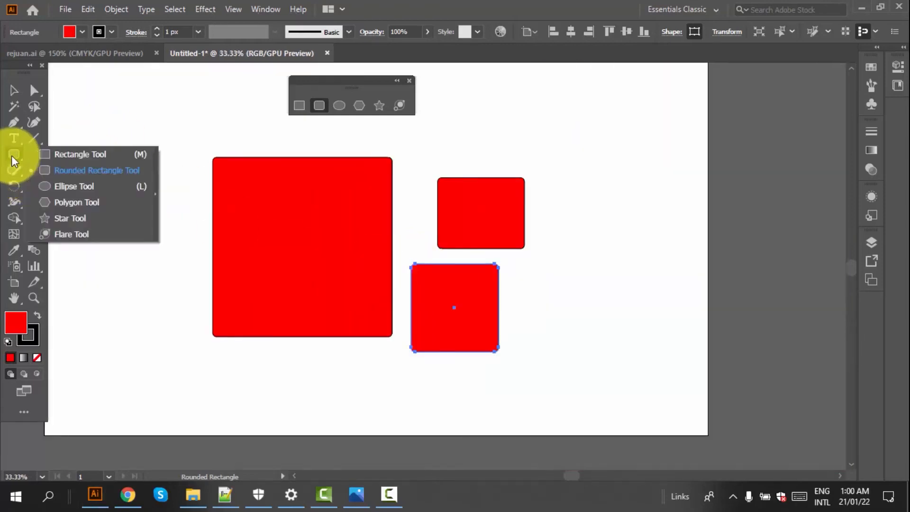
pyautogui.click(58, 158)
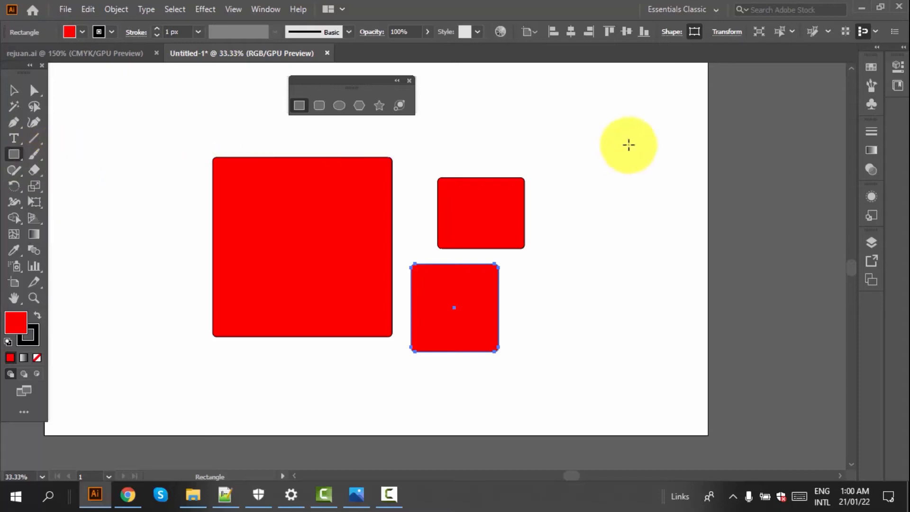
pyautogui.moveTo(544, 117); pyautogui.dragTo(695, 213)
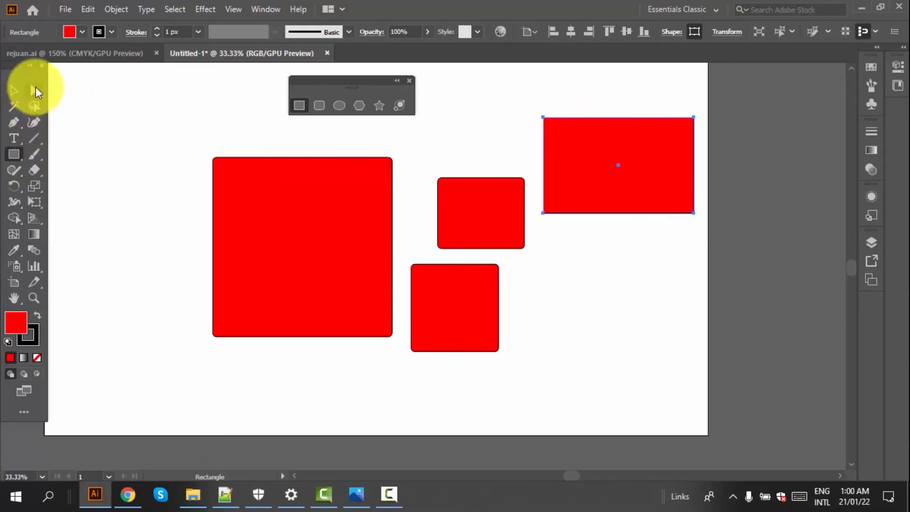
pyautogui.click(32, 91)
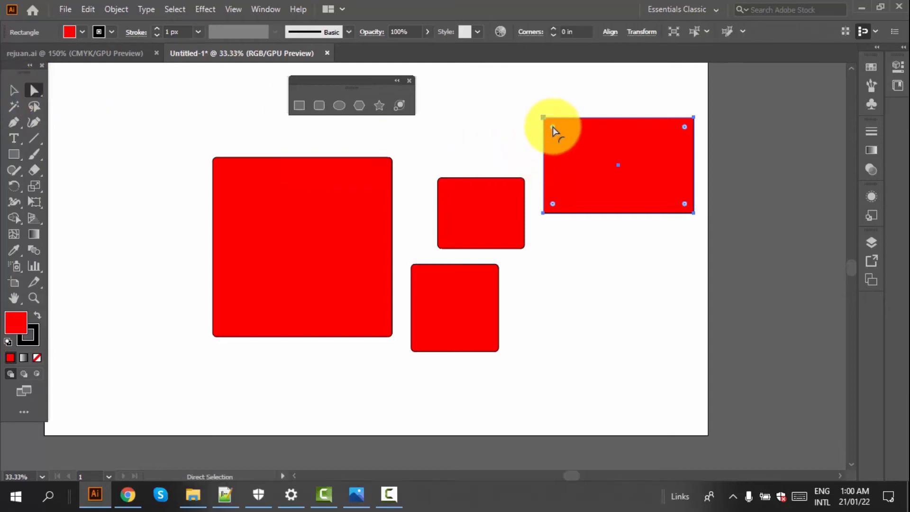
pyautogui.moveTo(553, 127); pyautogui.dragTo(561, 134)
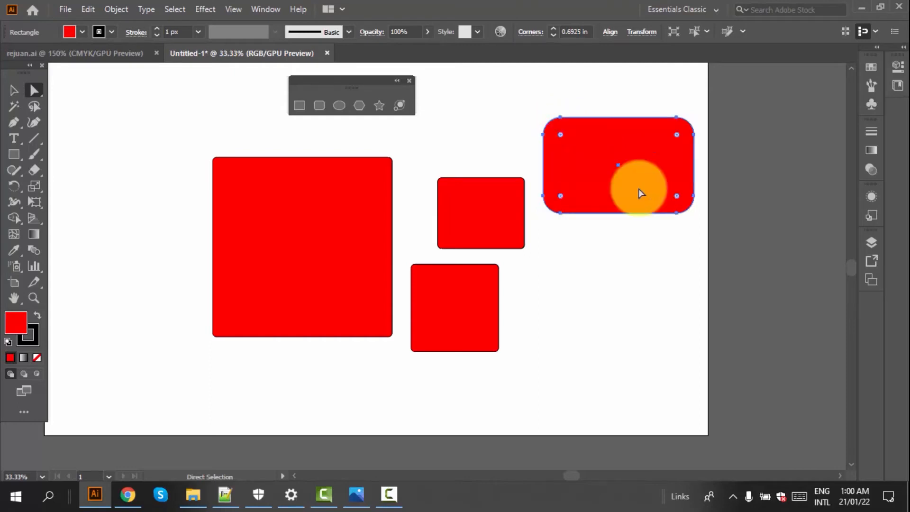
# Draw a rounded rectangle beside the small rounded square and below the wide shape using the Rounded Rectangle tool.
pyautogui.scroll(1, 646, 170)
pyautogui.scroll(-3, 622, 177)
pyautogui.scroll(1, 280, 254)
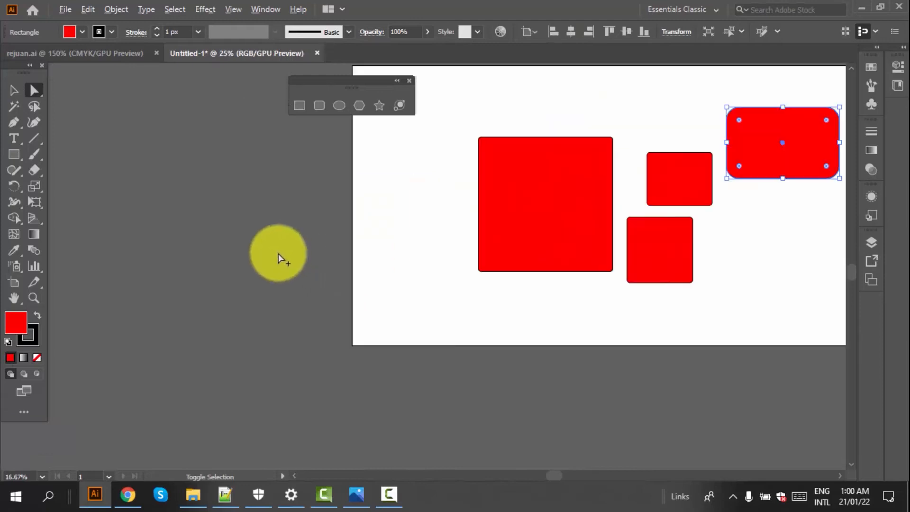
pyautogui.scroll(3, 758, 166)
pyautogui.scroll(-2, 457, 214)
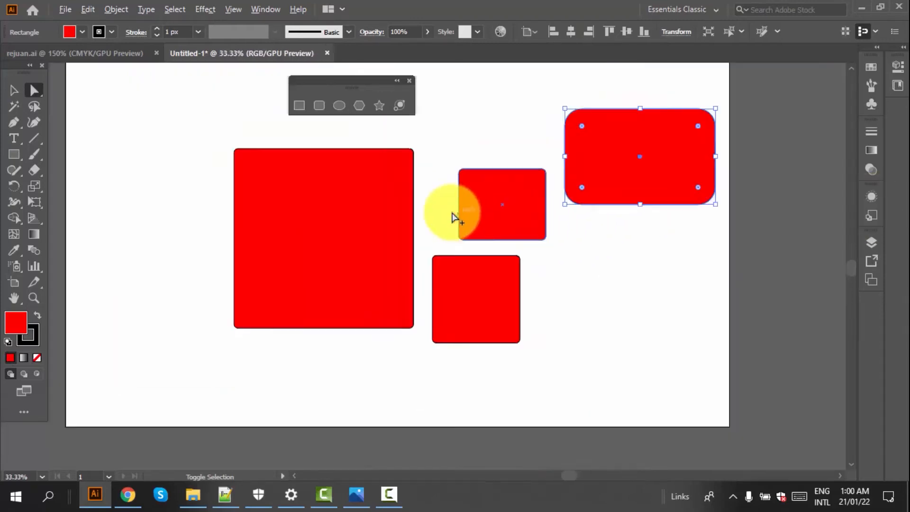
pyautogui.scroll(1, 668, 181)
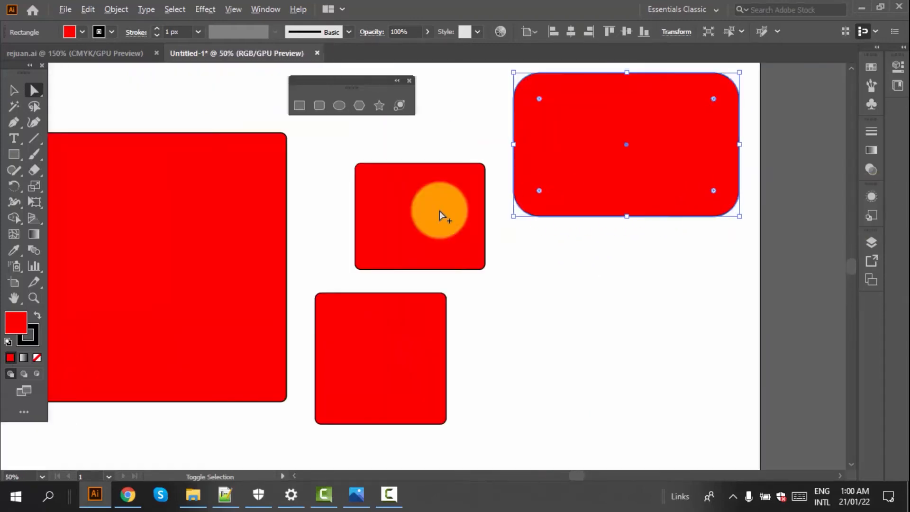
pyautogui.click(14, 154)
pyautogui.click(71, 171)
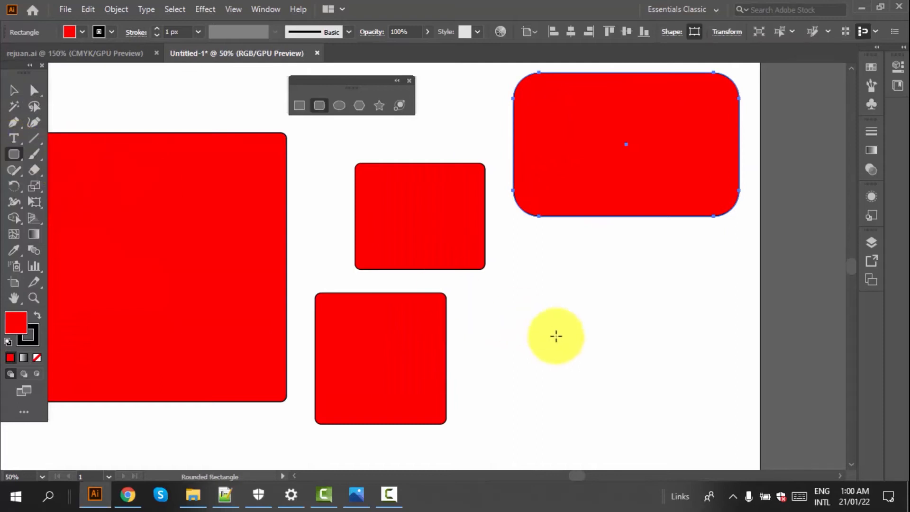
pyautogui.moveTo(524, 303); pyautogui.dragTo(700, 416)
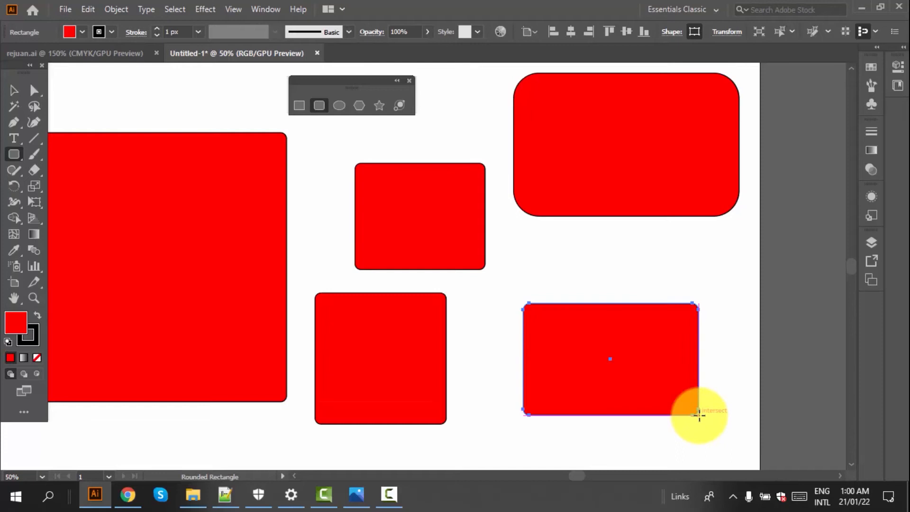
# Draw a rounded rectangle about 5.74 in wide and 3.67 in high in an empty area and fill it dark green.
pyautogui.moveTo(166, 213); pyautogui.dragTo(382, 352)
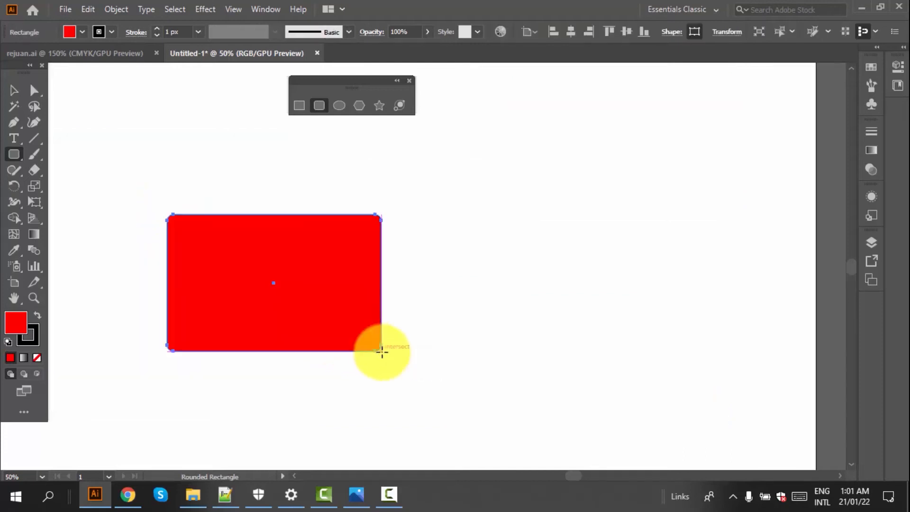
pyautogui.click(78, 27)
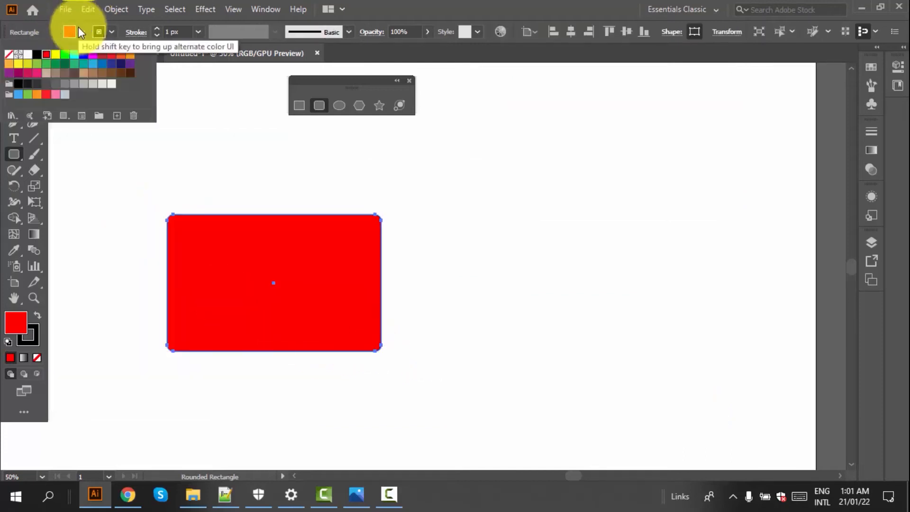
pyautogui.click(66, 67)
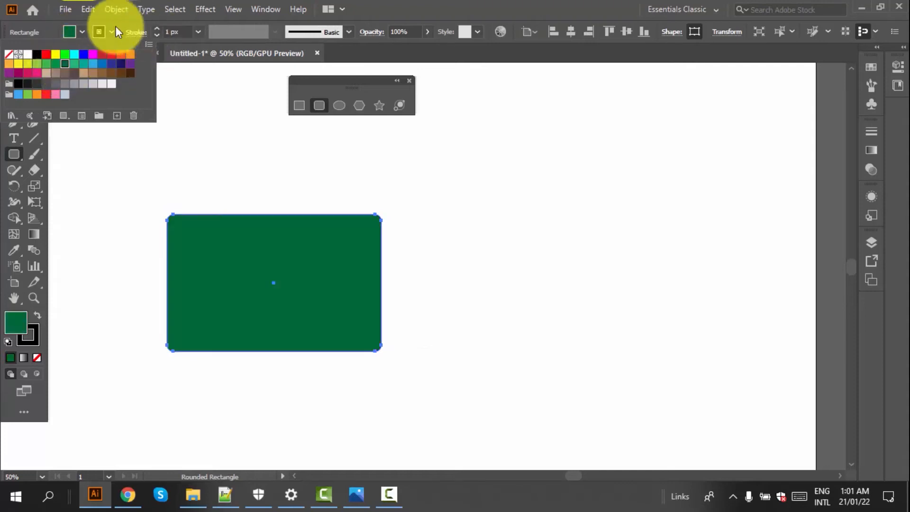
# Give the green rounded rectangle a red stroke with a weight of 16 px.
pyautogui.click(111, 31)
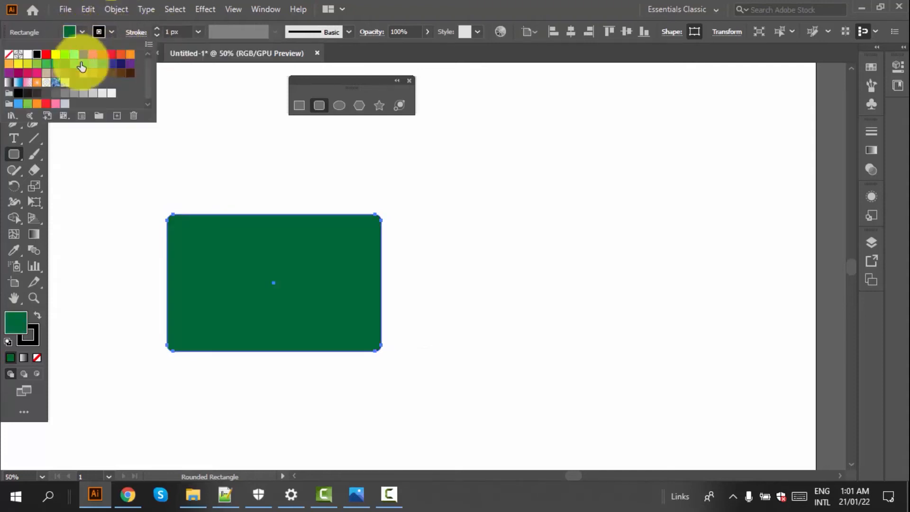
pyautogui.click(47, 58)
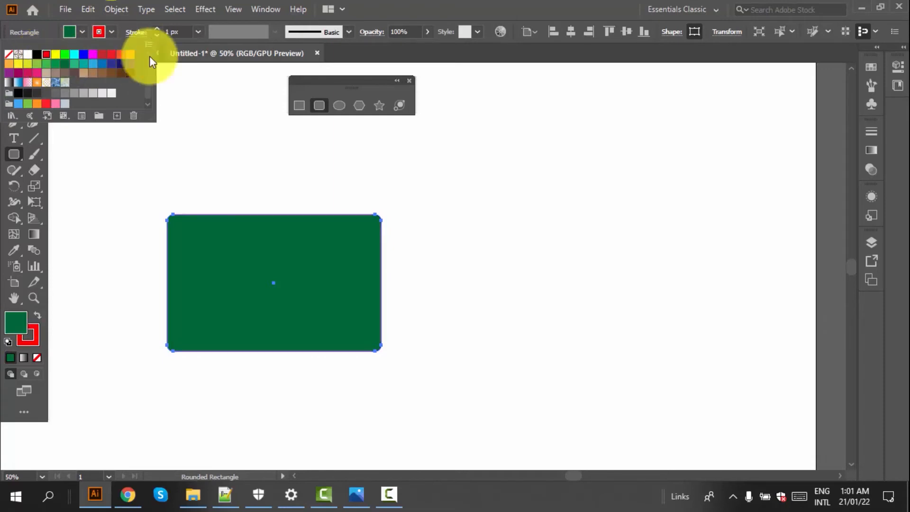
pyautogui.click(198, 31)
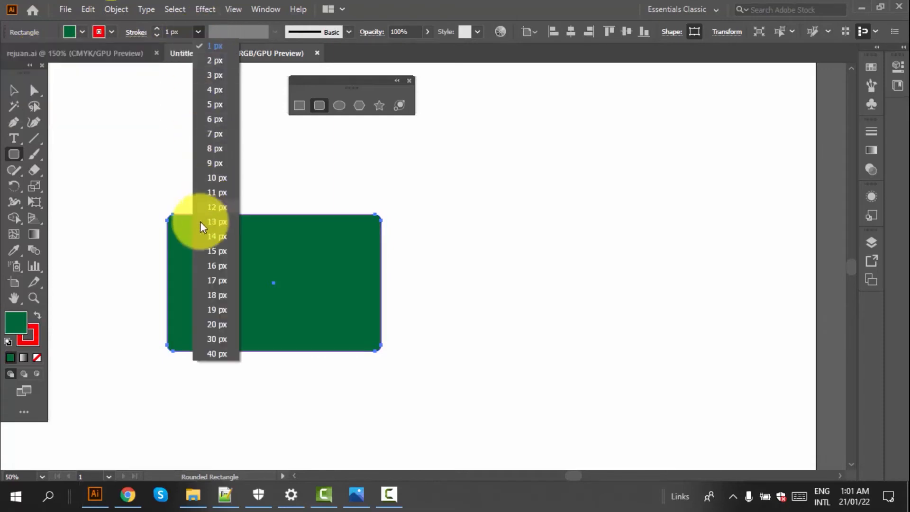
pyautogui.click(212, 262)
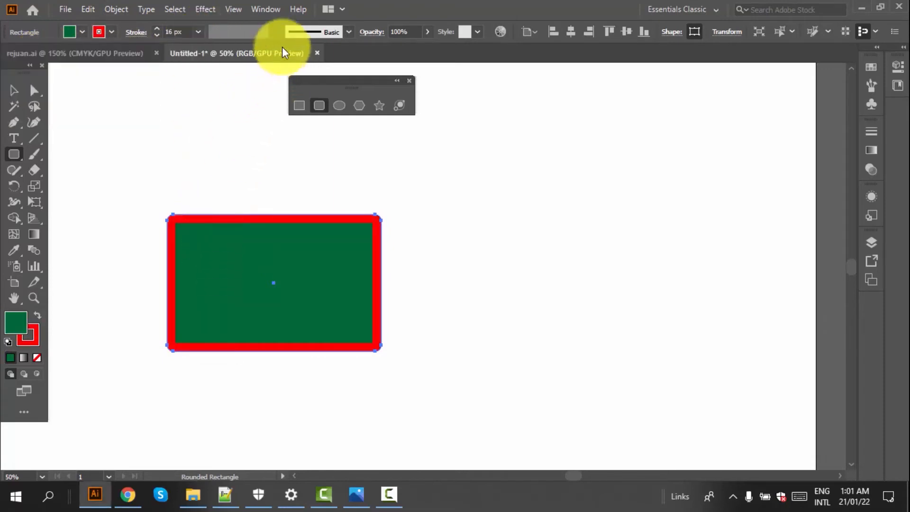
# Apply the rough charcoal-like brush to the red stroke and set its weight to 12 px.
pyautogui.click(349, 32)
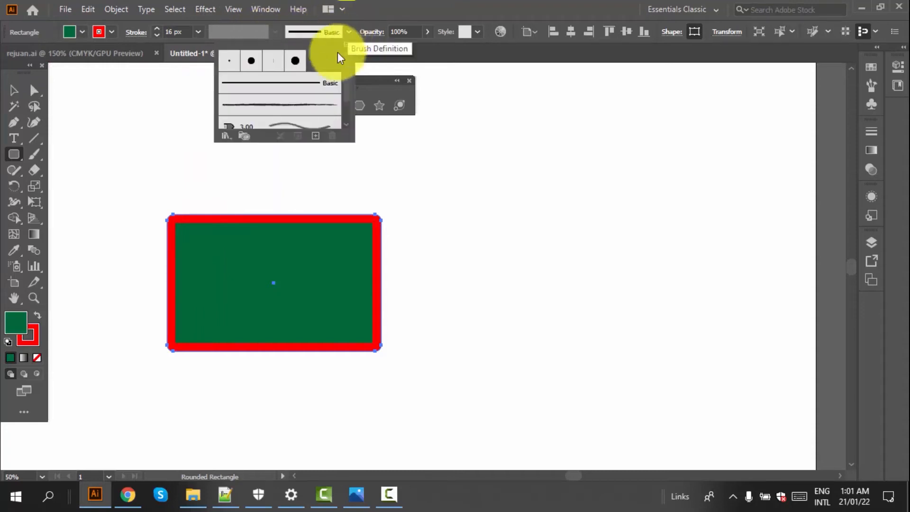
pyautogui.click(301, 113)
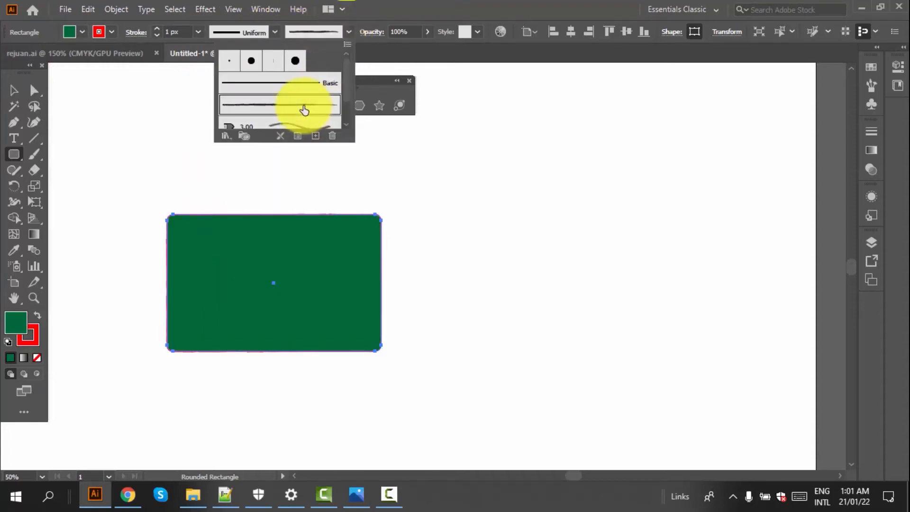
pyautogui.click(199, 32)
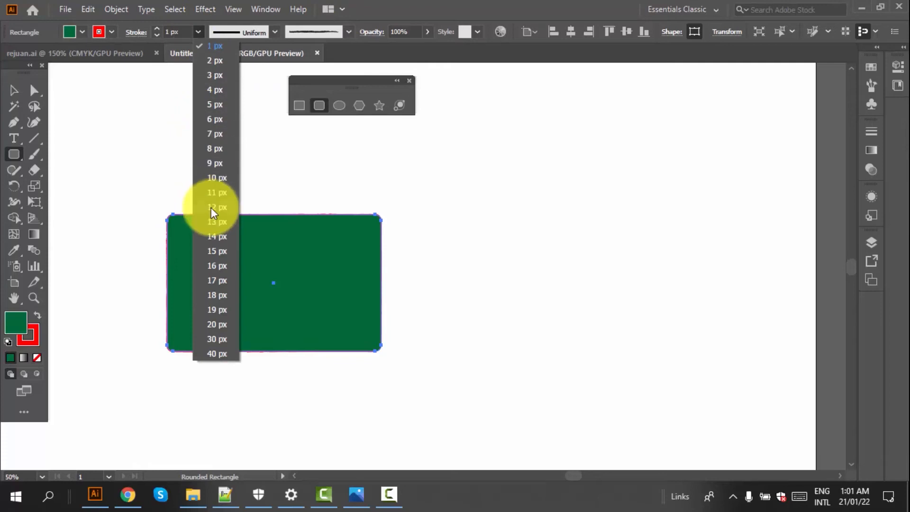
pyautogui.click(212, 208)
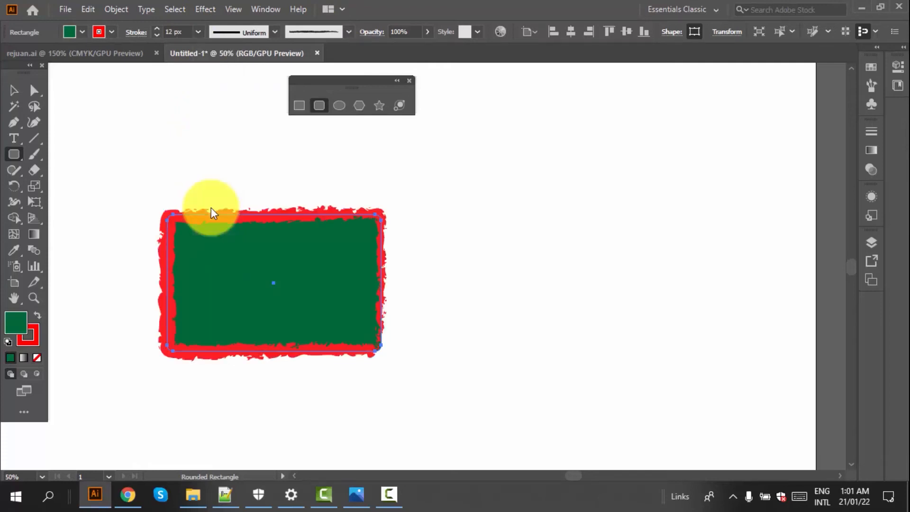
# Lower the green rounded rectangle's opacity to 92%.
pyautogui.click(427, 32)
pyautogui.click(403, 47)
pyautogui.moveTo(391, 46); pyautogui.dragTo(425, 48)
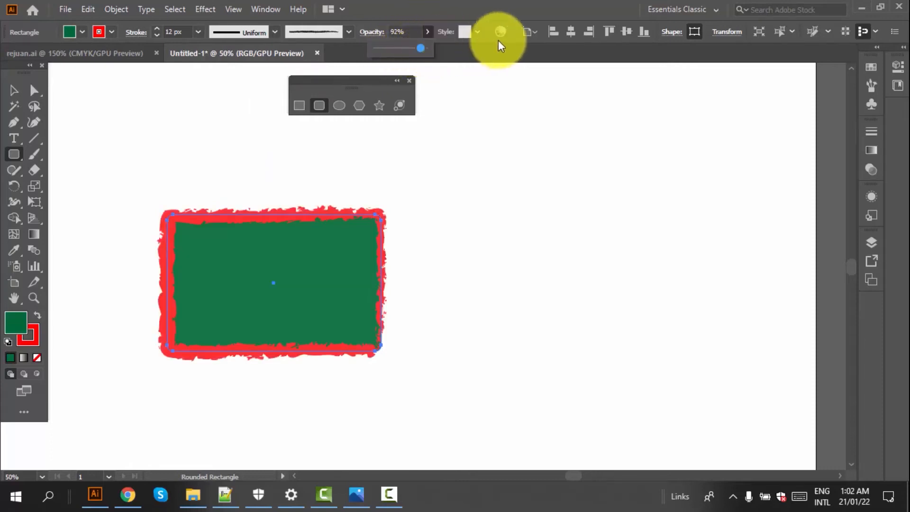
# Look over the alignment and shape property options, and switch the rectangle's stroke back to the Basic brush.
pyautogui.click(532, 33)
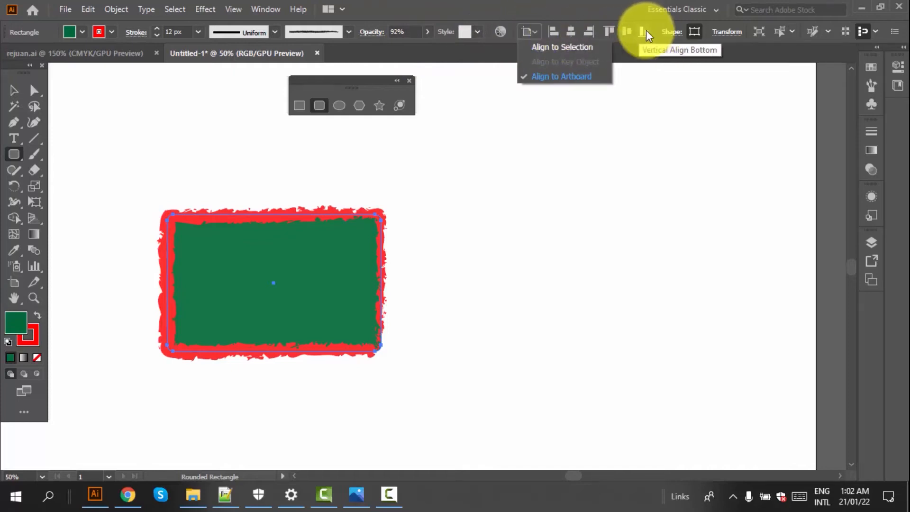
pyautogui.click(676, 36)
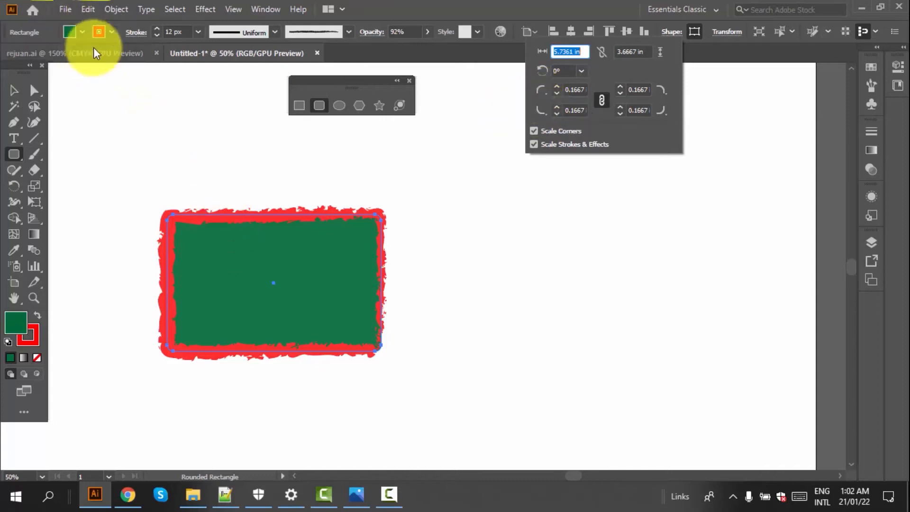
pyautogui.click(347, 31)
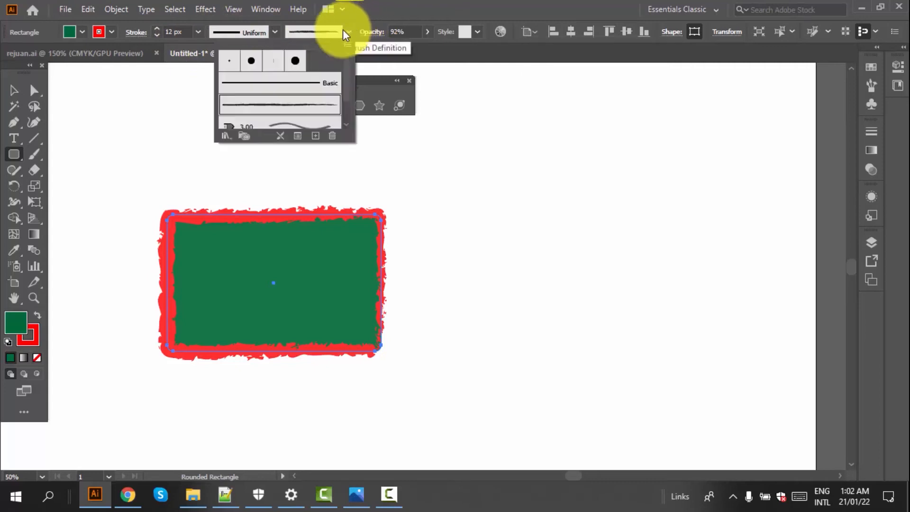
pyautogui.click(249, 83)
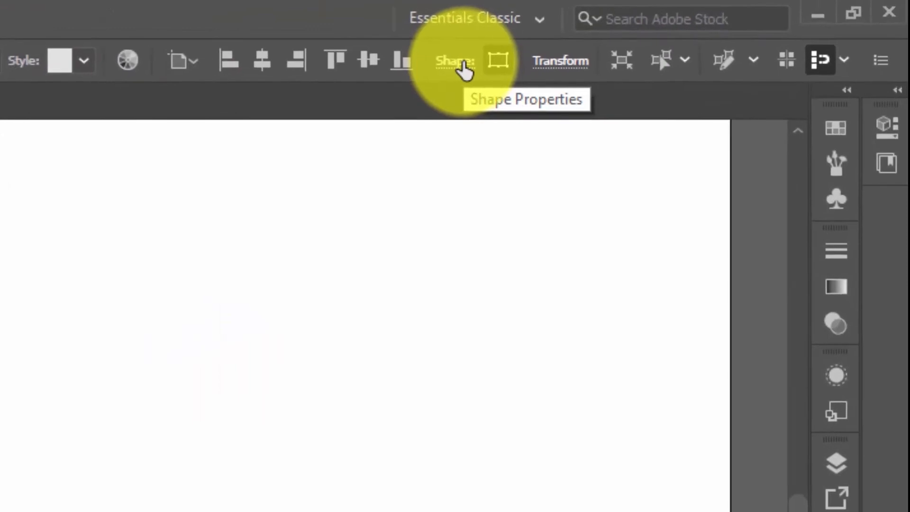
# Reduce all four linked corner radii of the green rectangle to 0 in.
pyautogui.click(456, 61)
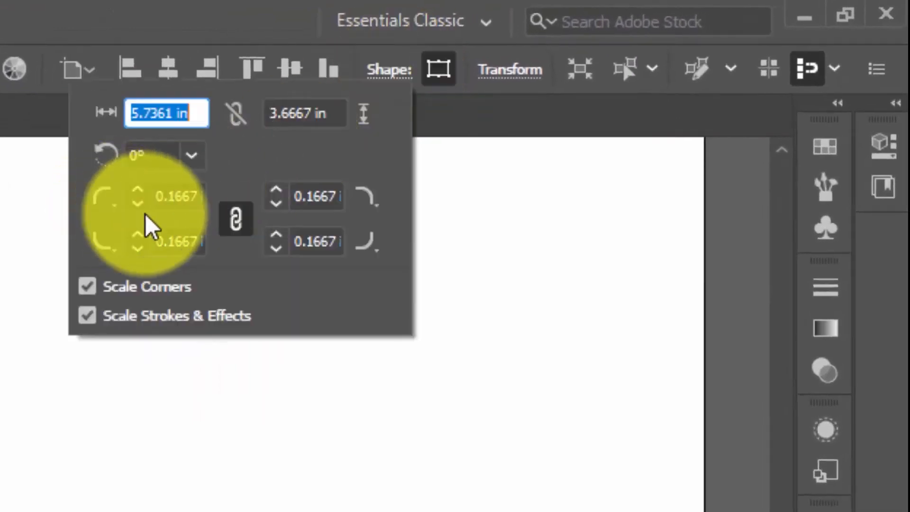
pyautogui.click(137, 204)
pyautogui.click(137, 205)
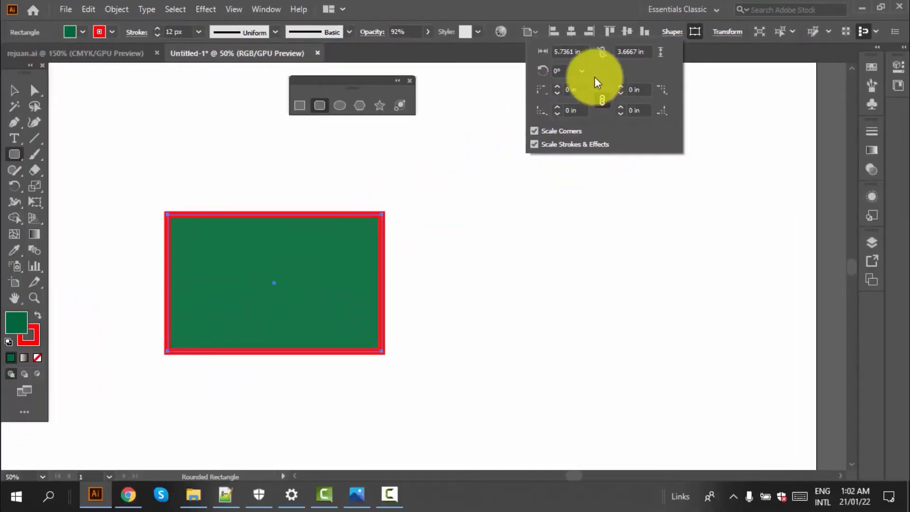
# Increase all four linked corner radii to 0.875 in and open the corner type choices for the rectangle's lower-right corner.
pyautogui.click(558, 85)
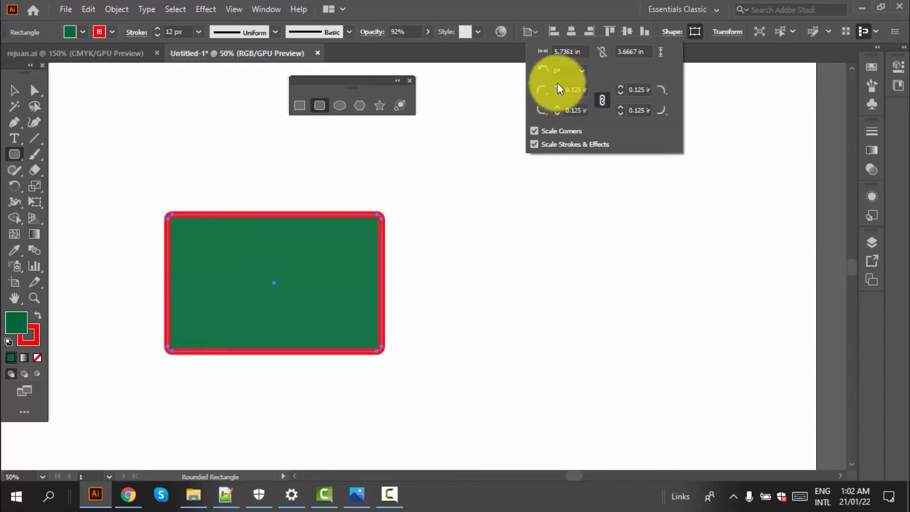
pyautogui.click(558, 87)
pyautogui.click(559, 89)
pyautogui.click(559, 88)
pyautogui.click(558, 88)
pyautogui.click(558, 88)
pyautogui.click(559, 88)
pyautogui.click(559, 88)
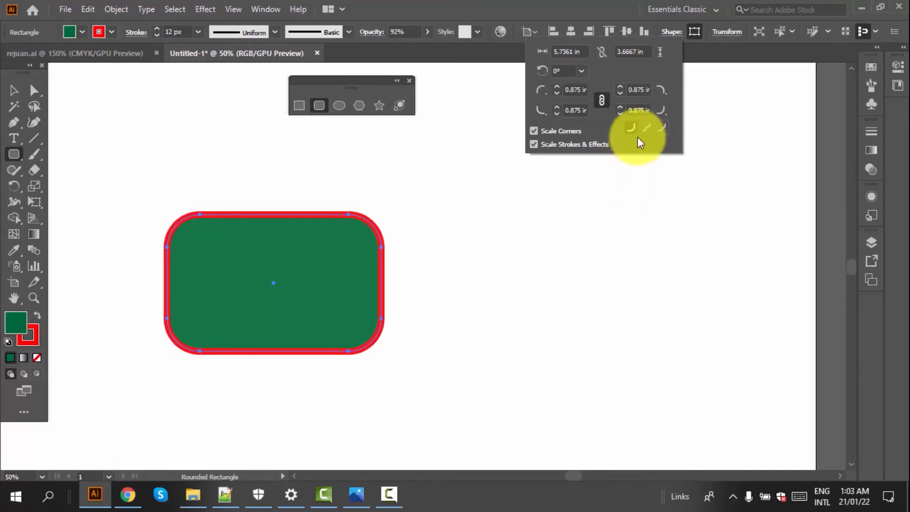
pyautogui.click(663, 112)
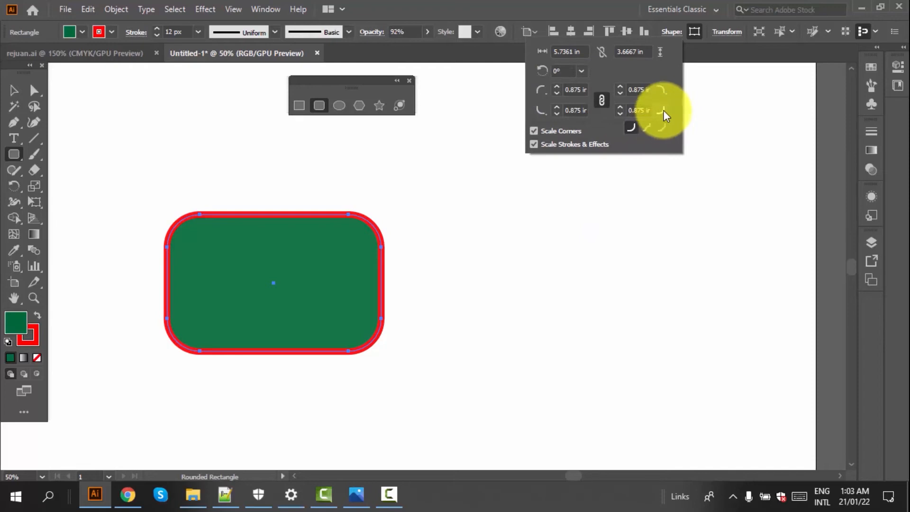
pyautogui.click(667, 113)
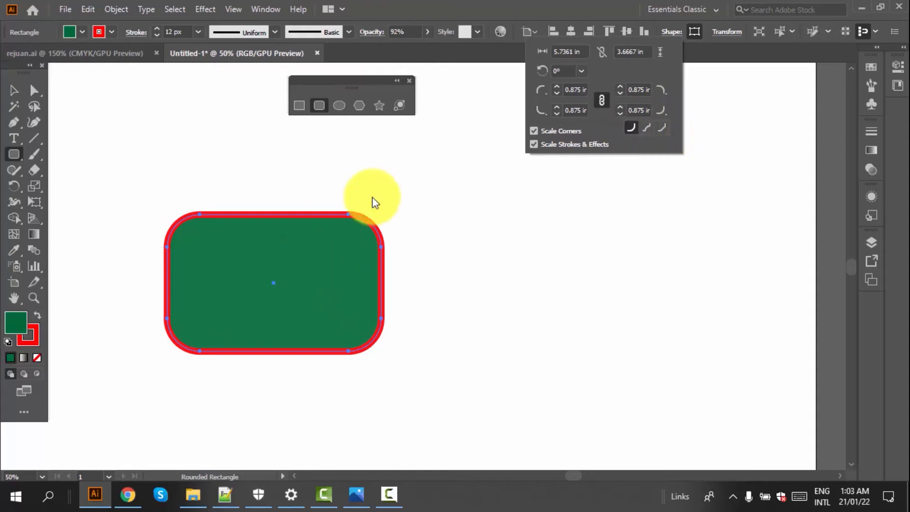
# Try the Inverted Round type on the rectangle's lower-right corner and settle on Chamfer.
pyautogui.click(648, 127)
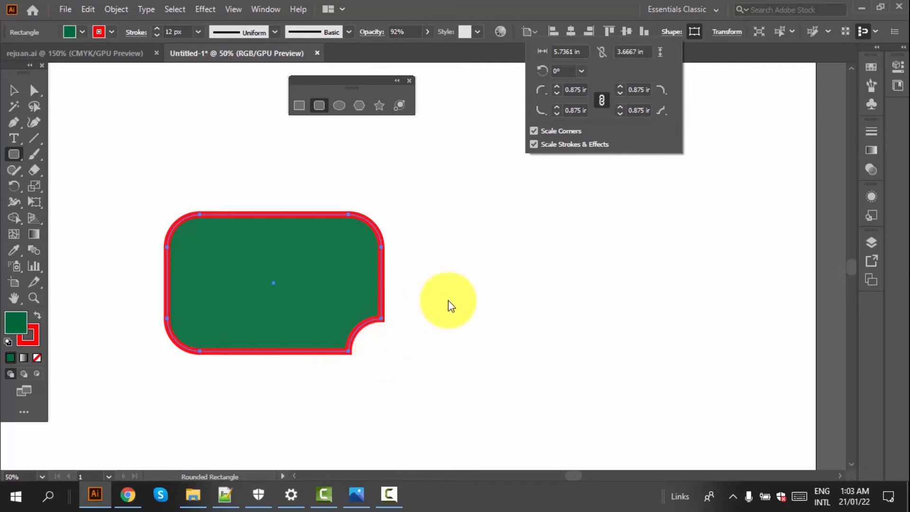
pyautogui.click(664, 114)
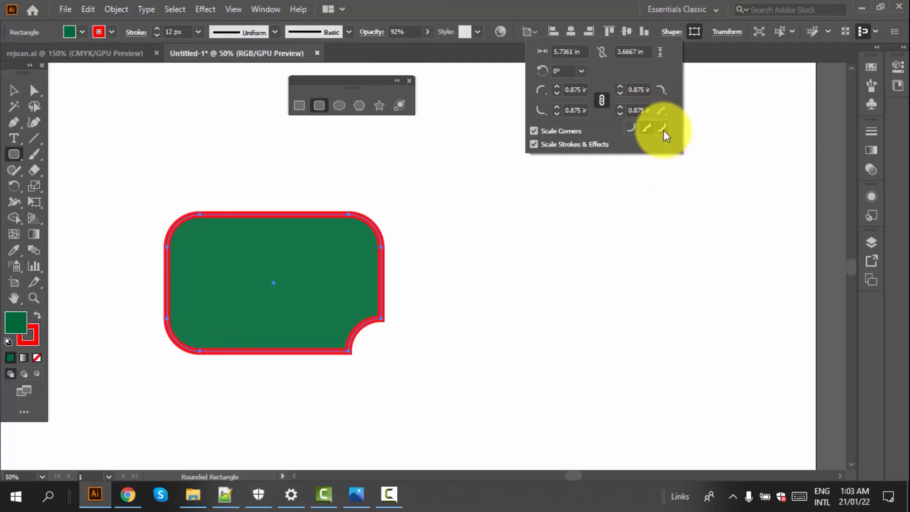
pyautogui.click(664, 131)
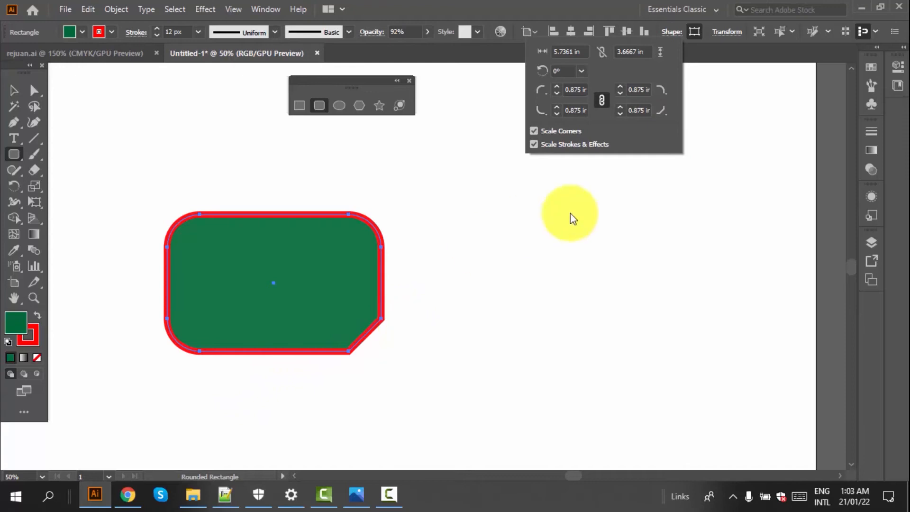
# Try the Inverted Round type on the rectangle's upper-right corner and settle on Chamfer.
pyautogui.click(662, 110)
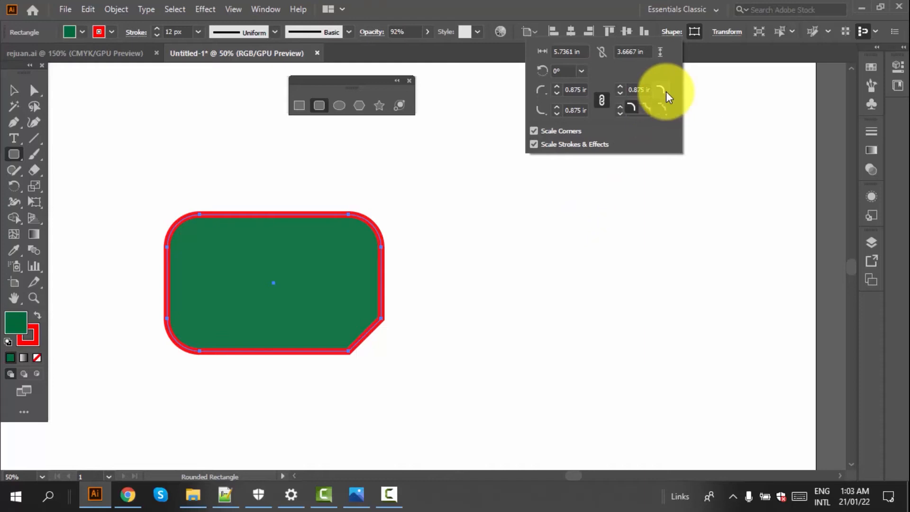
pyautogui.click(648, 108)
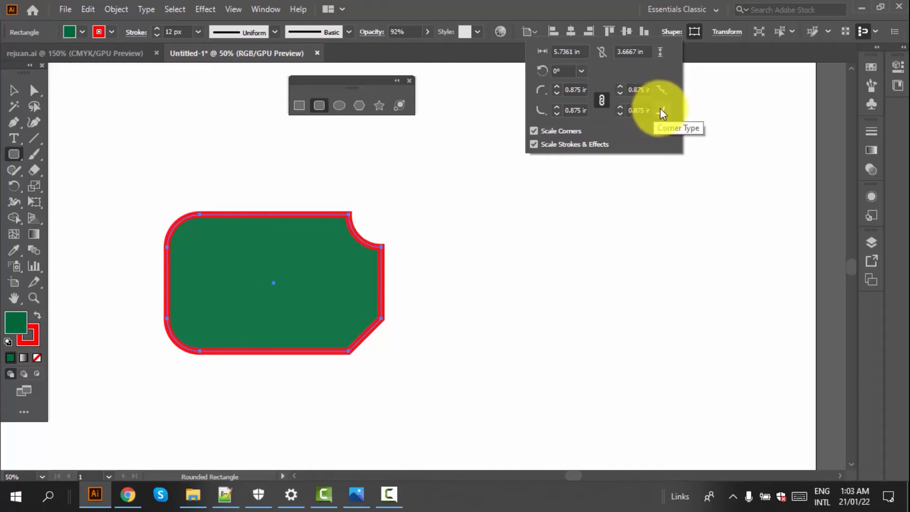
pyautogui.click(663, 110)
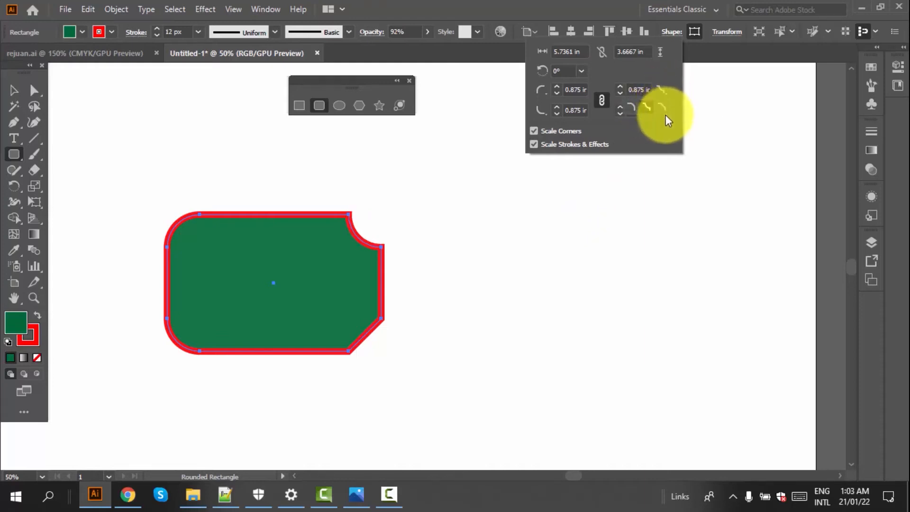
pyautogui.click(664, 106)
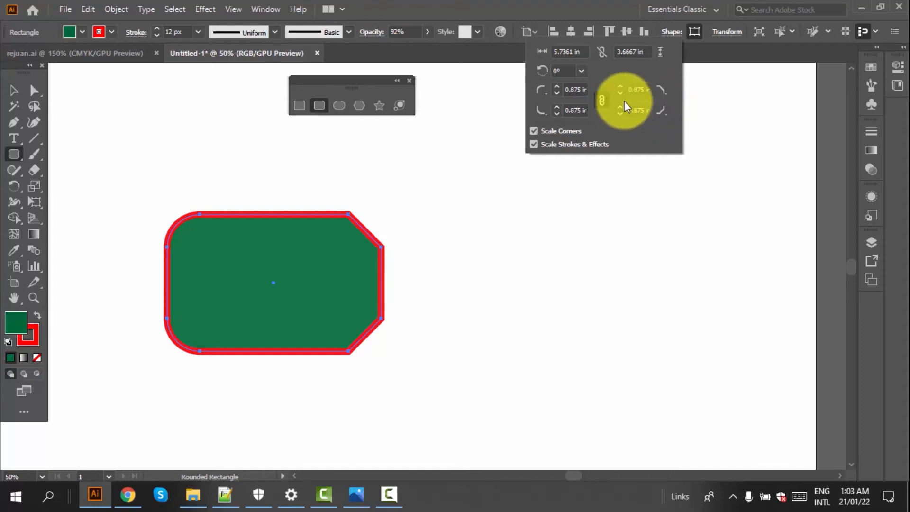
# Try the Chamfer type on the rectangle's upper-left corner and switch that corner back to Round.
pyautogui.click(539, 92)
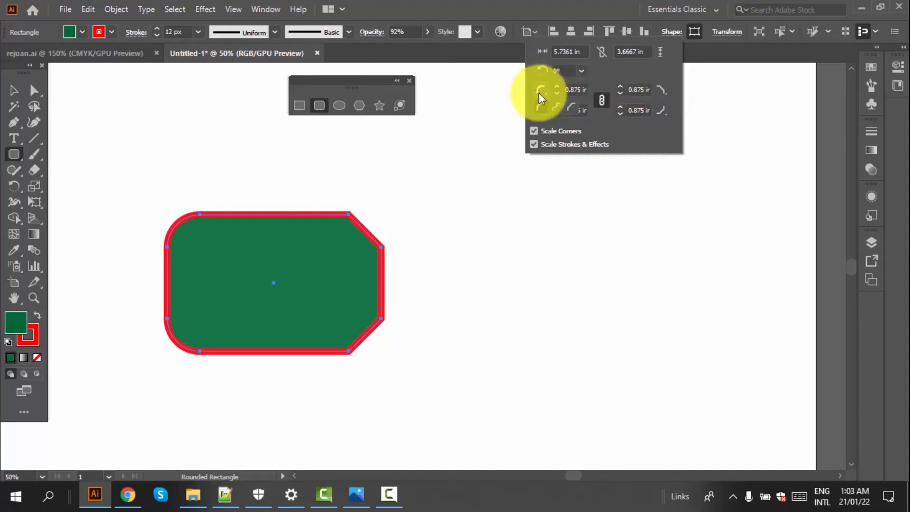
pyautogui.click(540, 107)
pyautogui.click(568, 108)
pyautogui.click(542, 109)
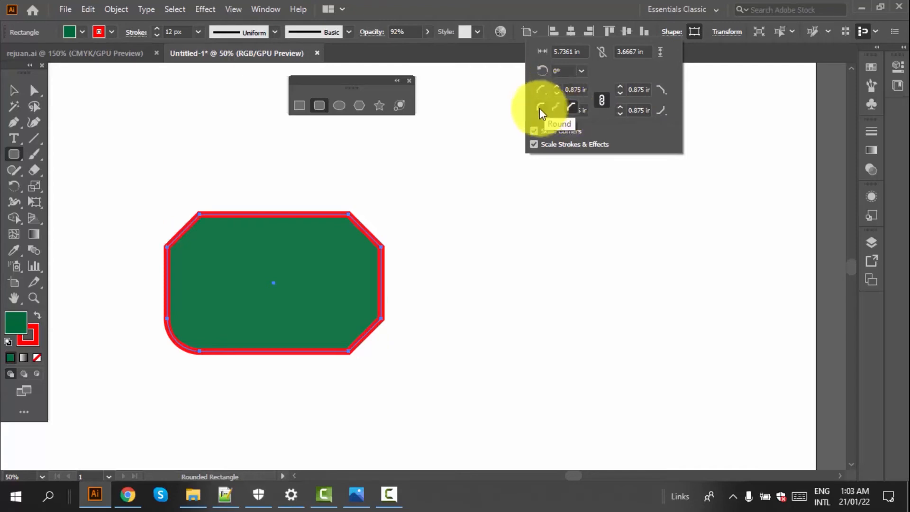
pyautogui.click(541, 110)
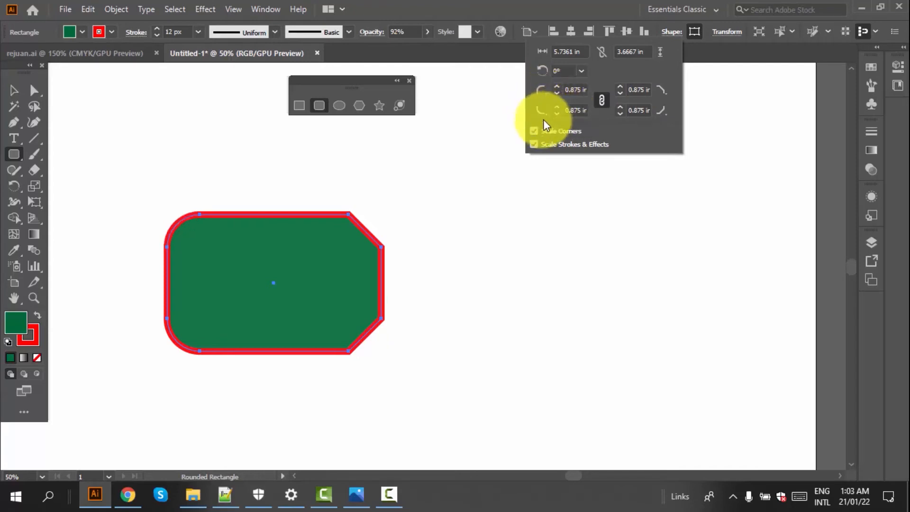
# Change the rectangle's lower-left and upper-left corners to the Chamfer type.
pyautogui.click(545, 113)
pyautogui.click(571, 128)
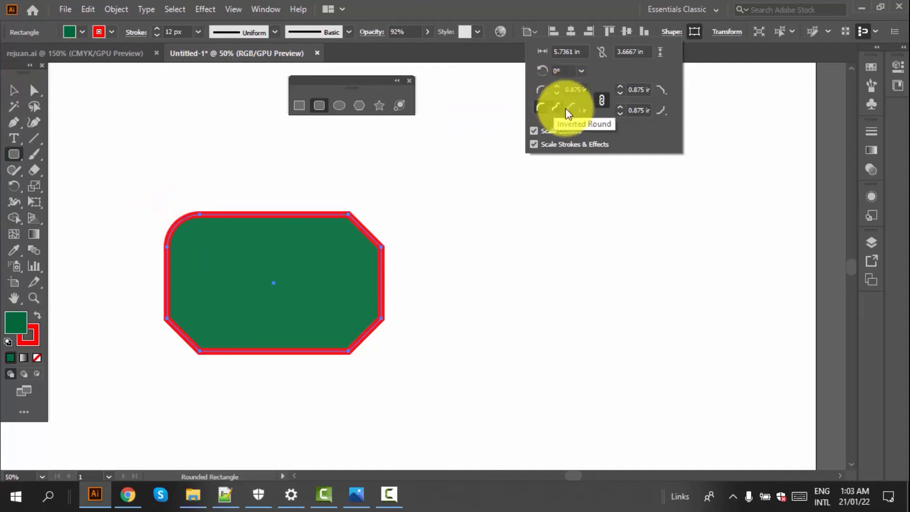
pyautogui.click(573, 105)
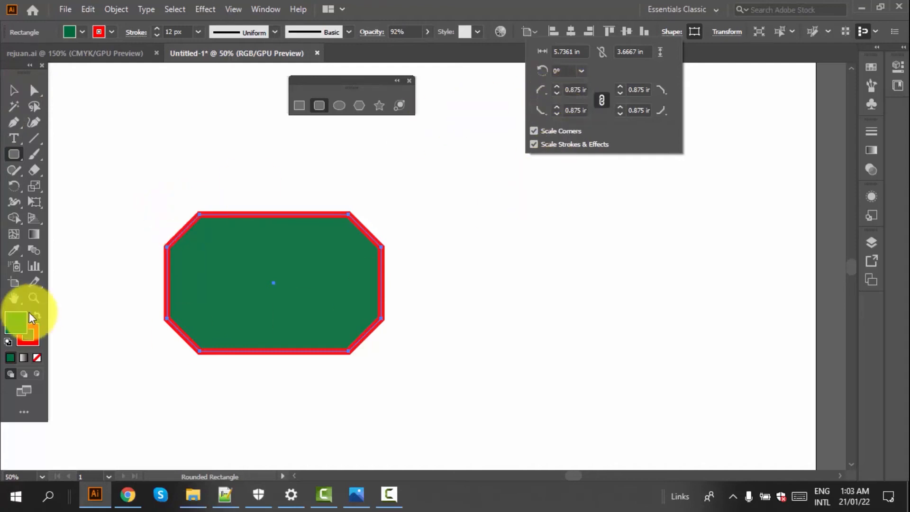
# Draw a circle about 6.24 in in diameter with the Ellipse tool and move it slightly up and to the left.
pyautogui.click(12, 90)
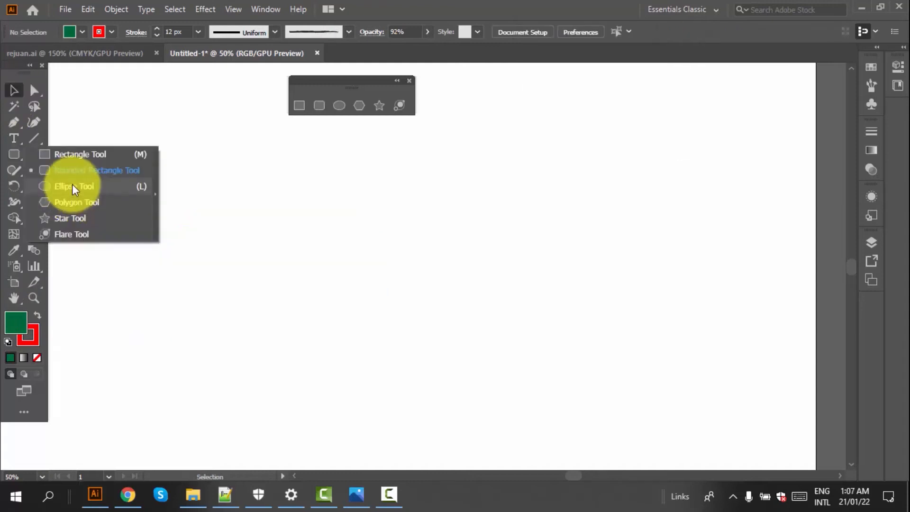
pyautogui.click(73, 186)
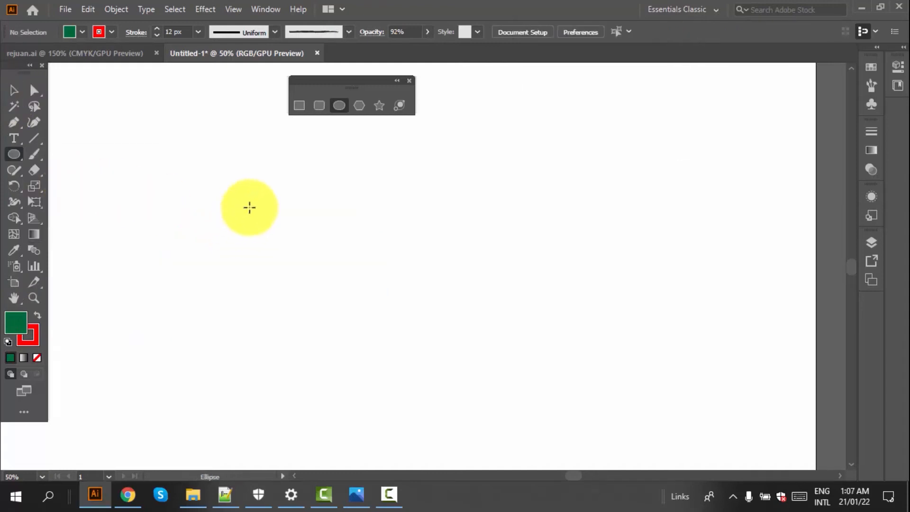
pyautogui.moveTo(249, 204); pyautogui.dragTo(481, 378)
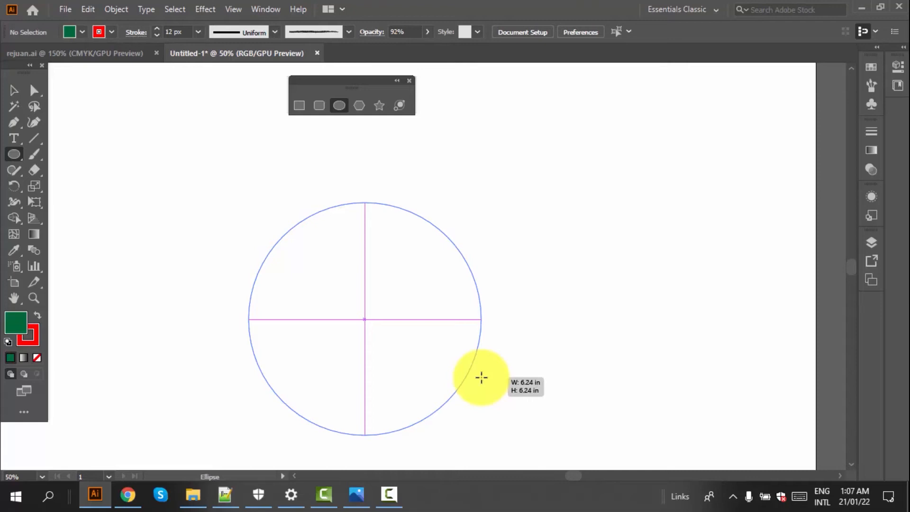
pyautogui.moveTo(482, 378); pyautogui.dragTo(481, 377)
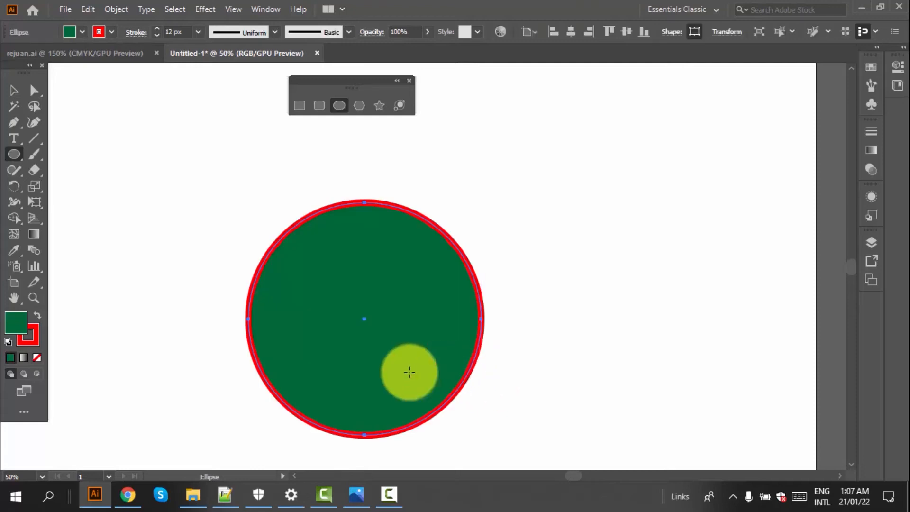
pyautogui.click(13, 90)
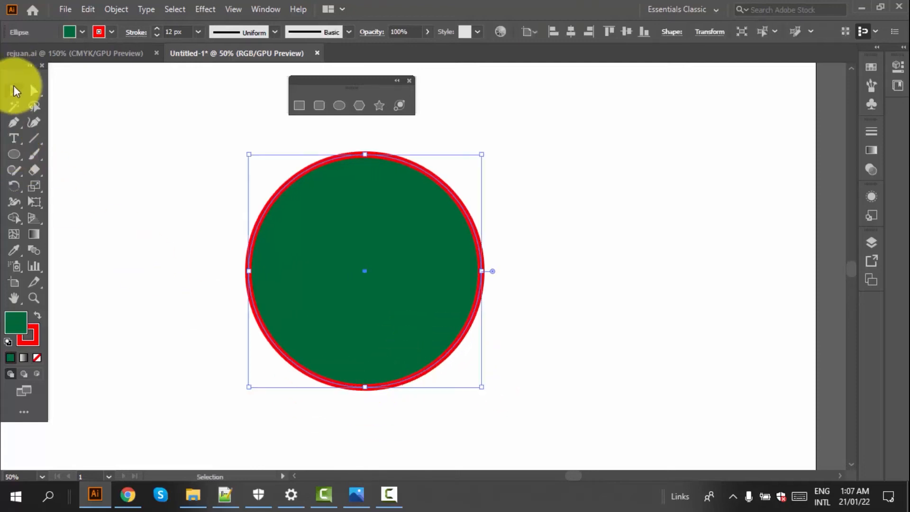
pyautogui.moveTo(264, 234); pyautogui.dragTo(209, 216)
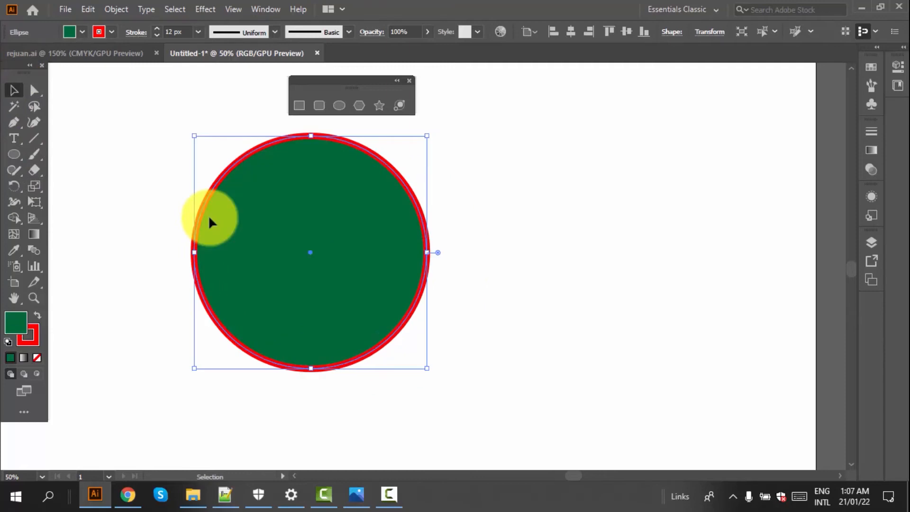
# Draw two smaller circles outward from their centres, one above the other, to the right of the large circle.
pyautogui.click(18, 152)
pyautogui.click(80, 186)
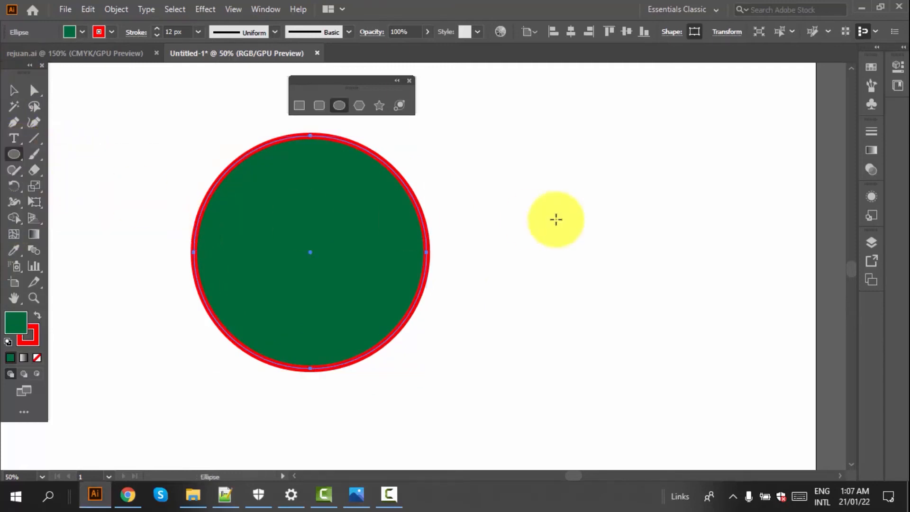
pyautogui.moveTo(536, 179)
pyautogui.mouseDown()
pyautogui.moveTo(581, 234)
pyautogui.moveTo(604, 245)
pyautogui.mouseUp()
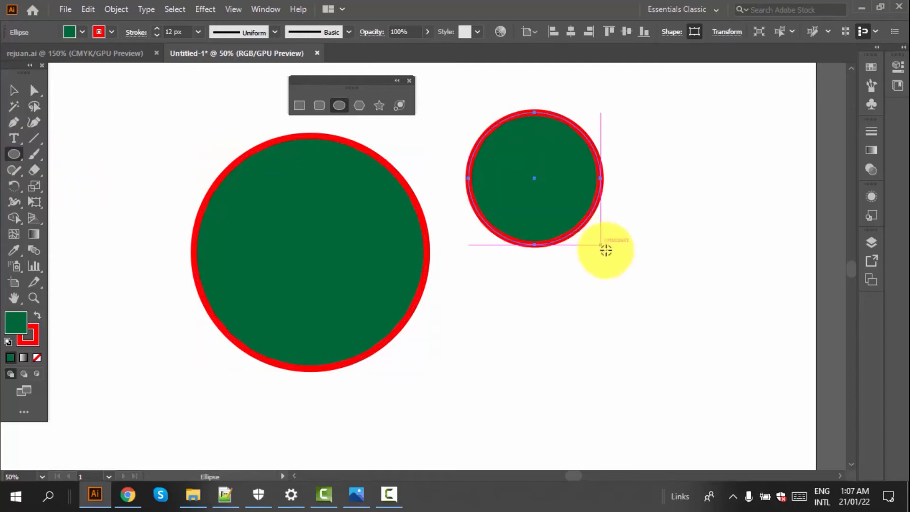
pyautogui.scroll(-2, 523, 336)
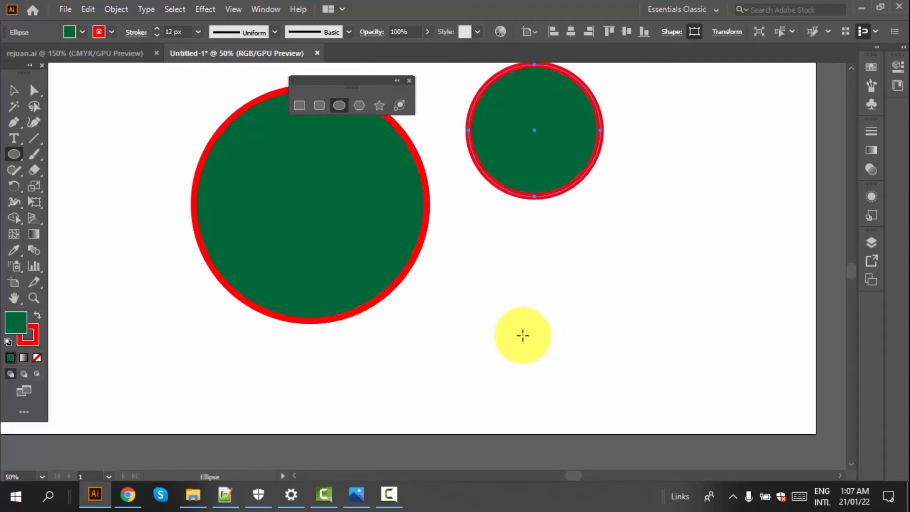
pyautogui.moveTo(510, 298)
pyautogui.mouseDown()
pyautogui.moveTo(599, 355)
pyautogui.moveTo(555, 329)
pyautogui.moveTo(585, 351)
pyautogui.mouseUp()
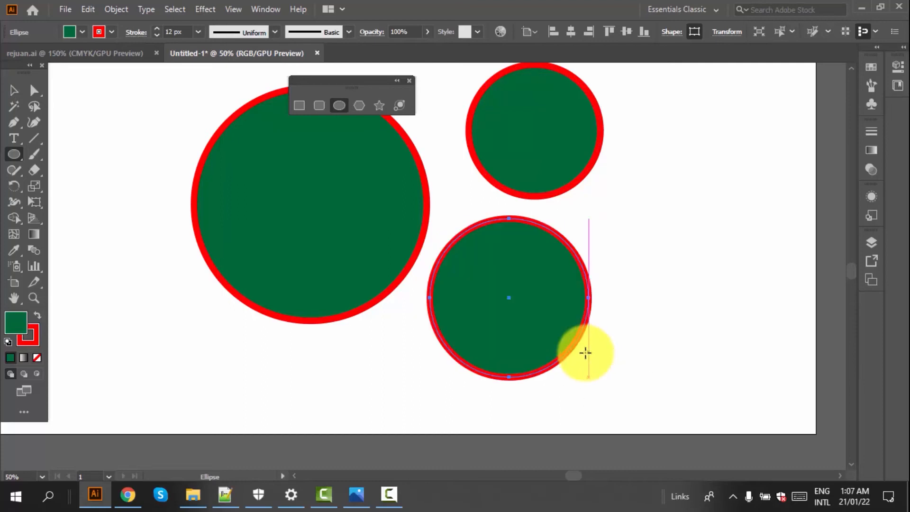
# Give the lower small circle a yellow fill and a dark green stroke.
pyautogui.scroll(-2, 429, 400)
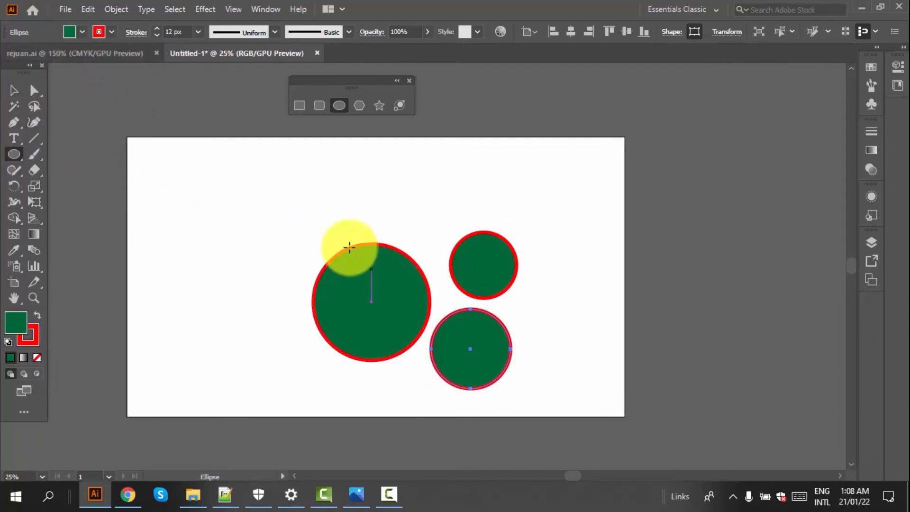
pyautogui.click(82, 31)
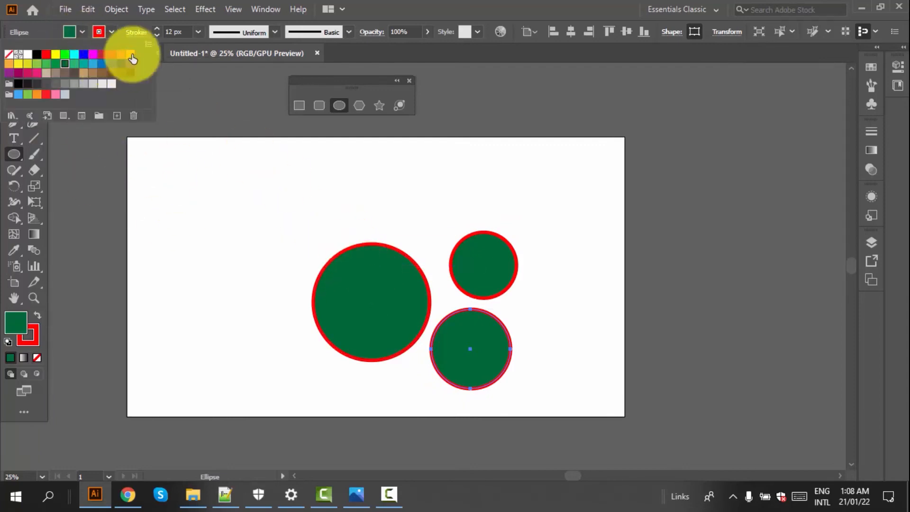
pyautogui.click(58, 57)
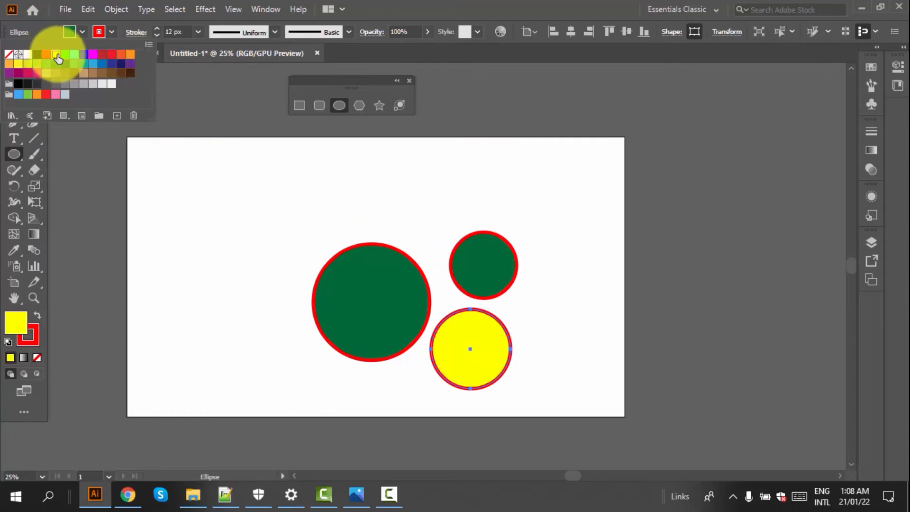
pyautogui.click(112, 32)
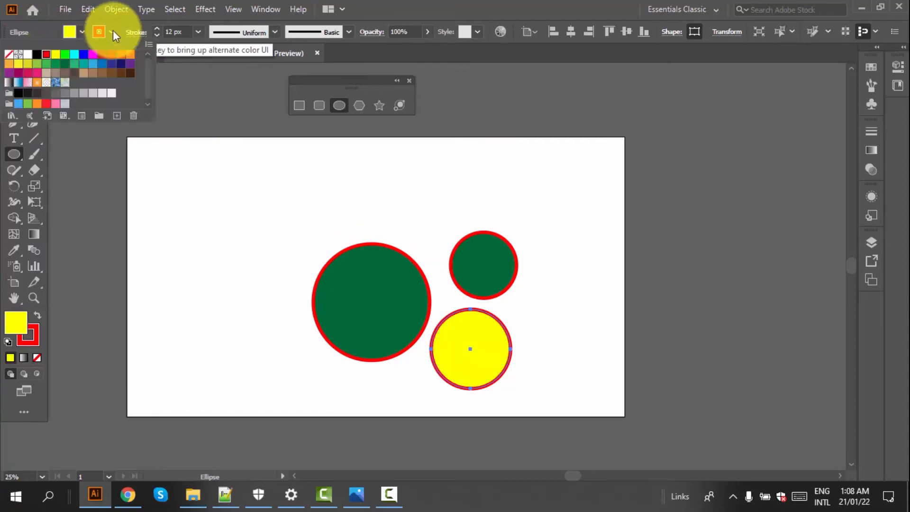
pyautogui.click(61, 68)
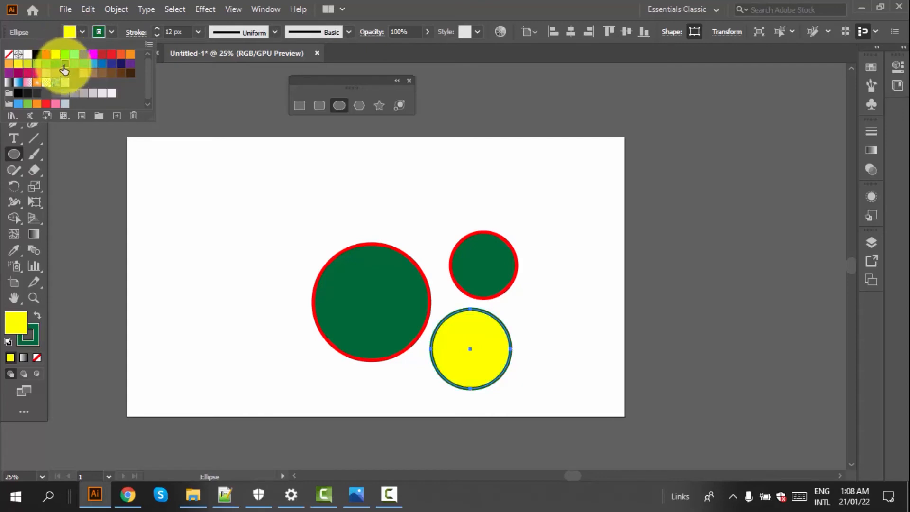
# Try a 13 px stroke weight on the yellow circle and settle on 18 px.
pyautogui.click(198, 30)
pyautogui.click(197, 31)
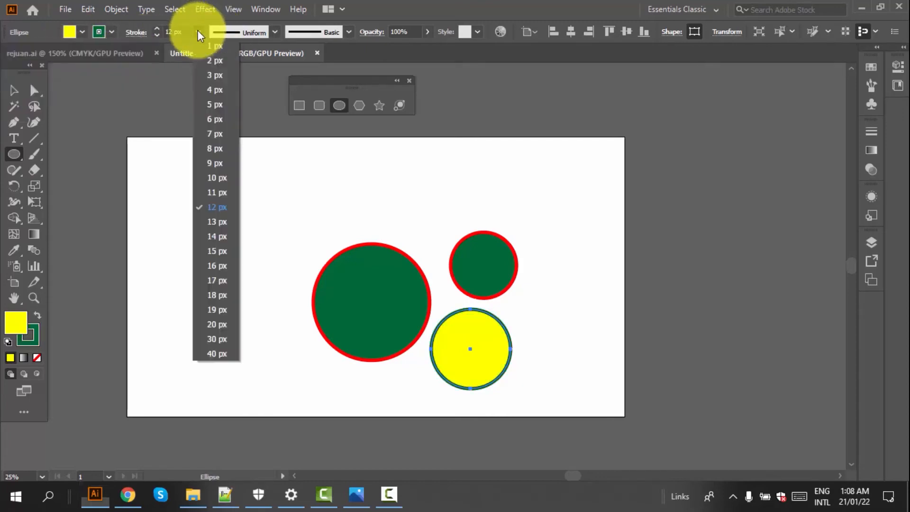
pyautogui.click(214, 225)
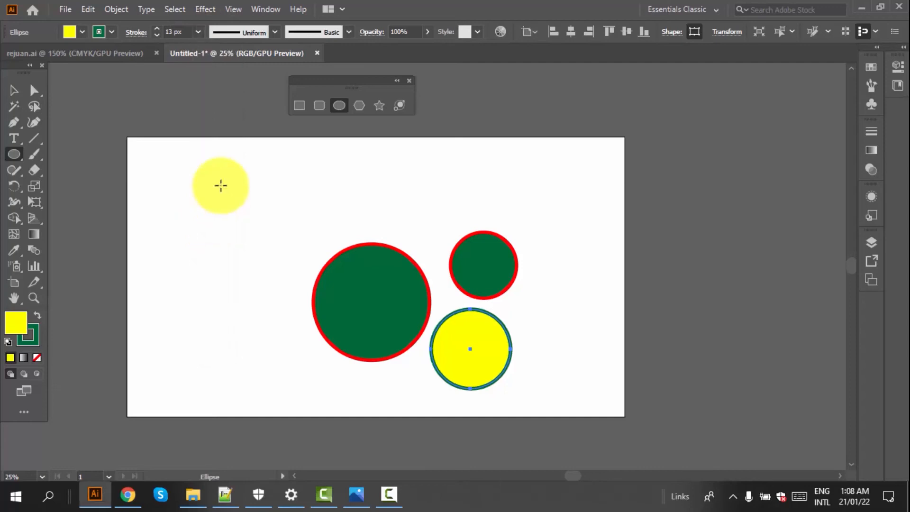
pyautogui.click(197, 32)
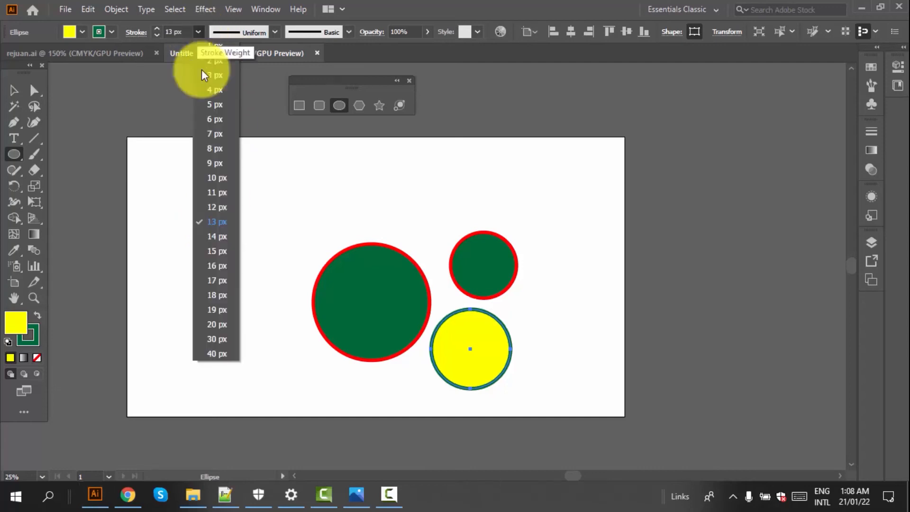
pyautogui.click(215, 298)
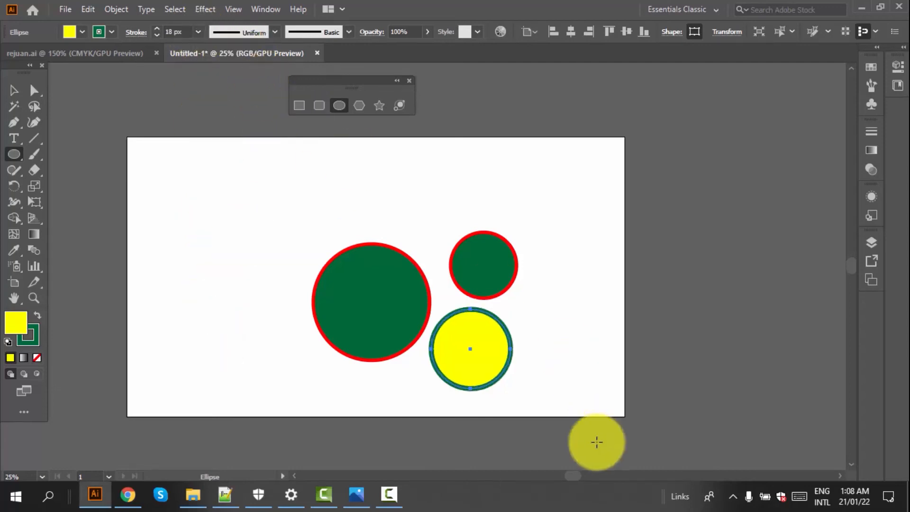
# Apply the symmetric lens-shaped width profile, tapered at both ends, to the yellow circle's stroke.
pyautogui.scroll(2, 569, 454)
pyautogui.scroll(2, 438, 188)
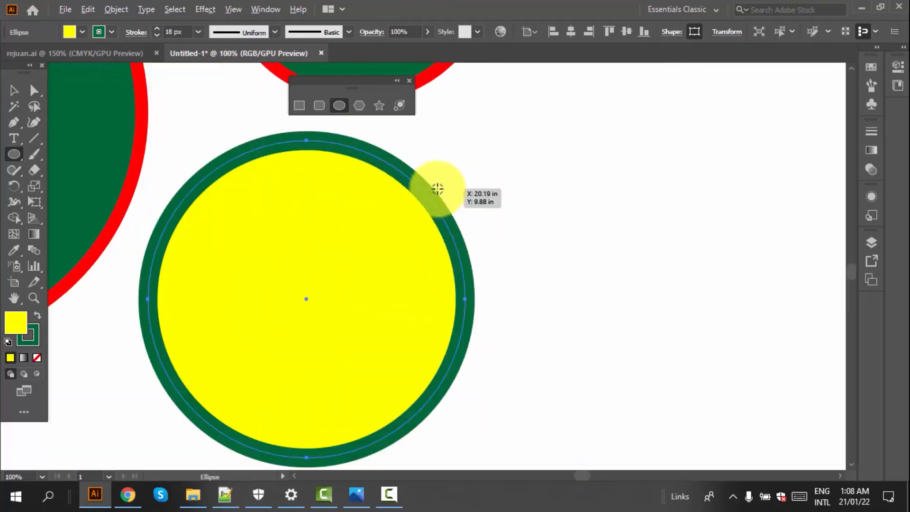
pyautogui.click(274, 32)
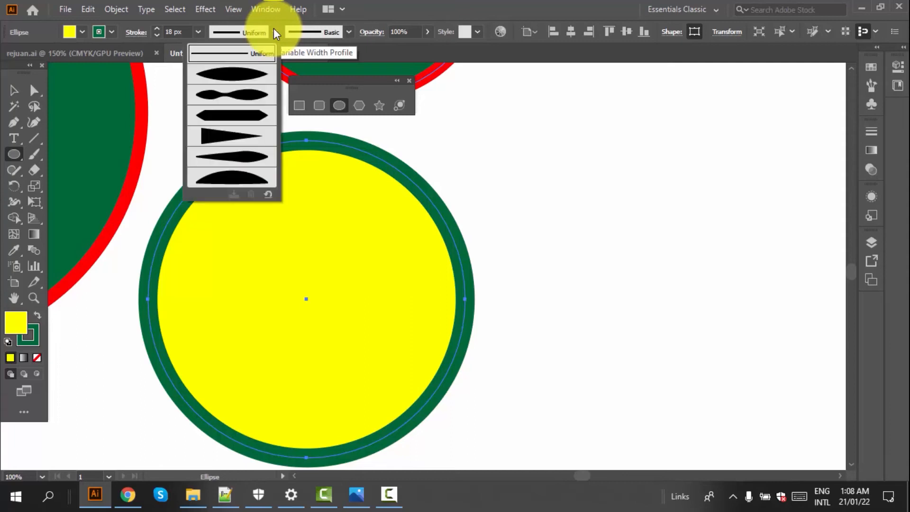
pyautogui.click(232, 77)
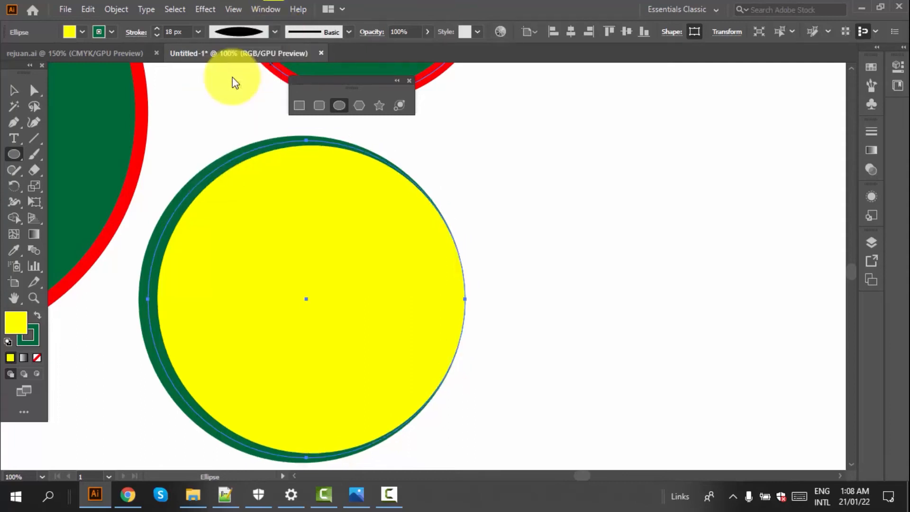
pyautogui.click(274, 32)
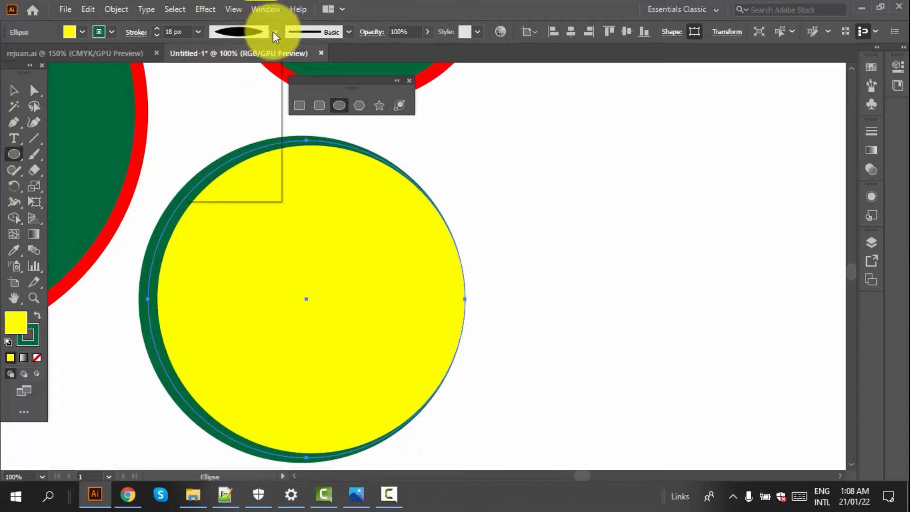
pyautogui.click(274, 32)
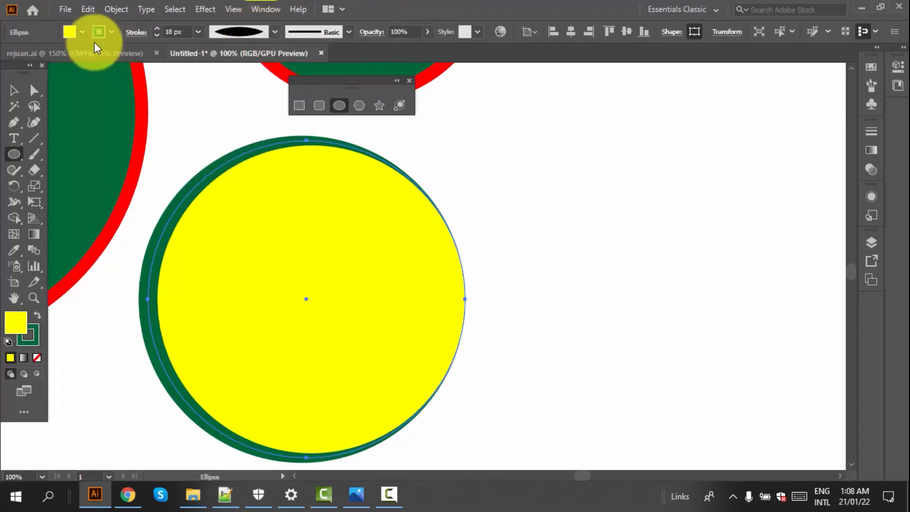
# Remove the circle's fill and try the flat-bottomed half-lens width profile on its stroke.
pyautogui.click(80, 30)
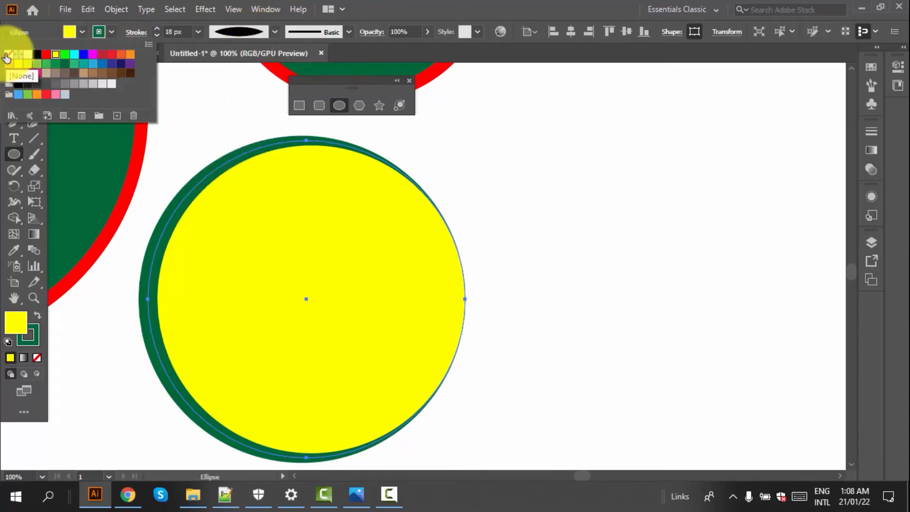
pyautogui.click(7, 55)
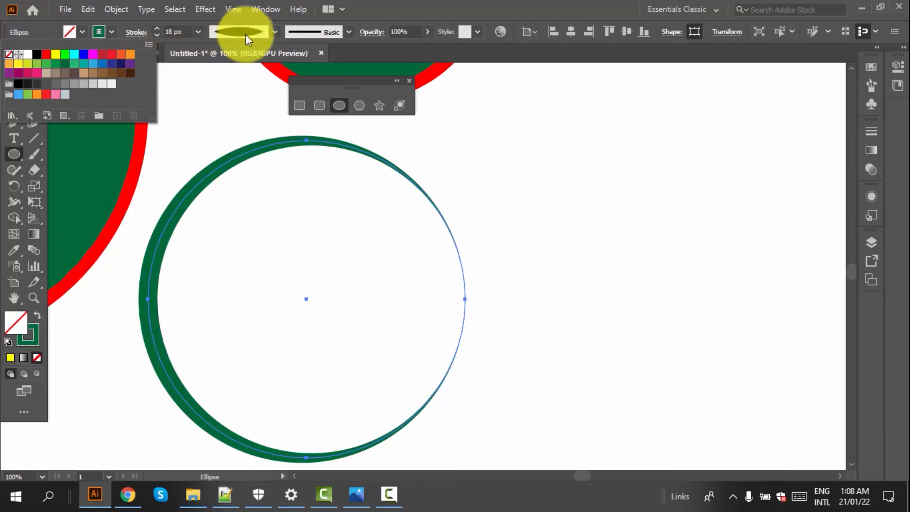
pyautogui.click(275, 30)
pyautogui.click(275, 29)
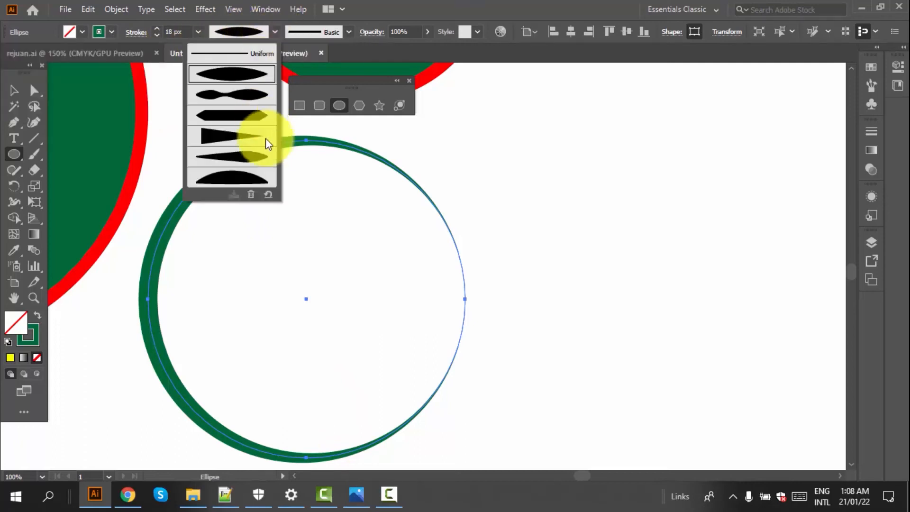
pyautogui.click(243, 175)
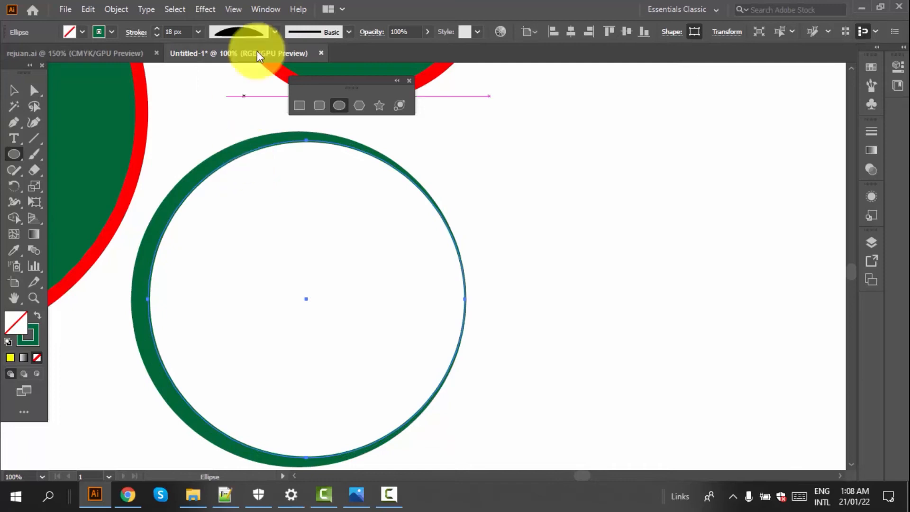
pyautogui.click(275, 31)
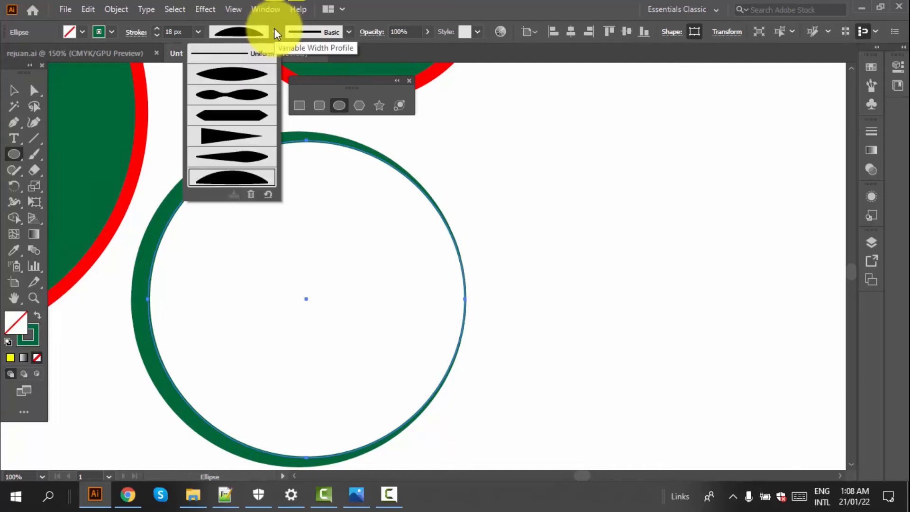
# Apply the rough charcoal-style brush to the unfilled circle's stroke and set the stroke weight to 15 px.
pyautogui.click(350, 31)
pyautogui.click(303, 104)
pyautogui.click(196, 30)
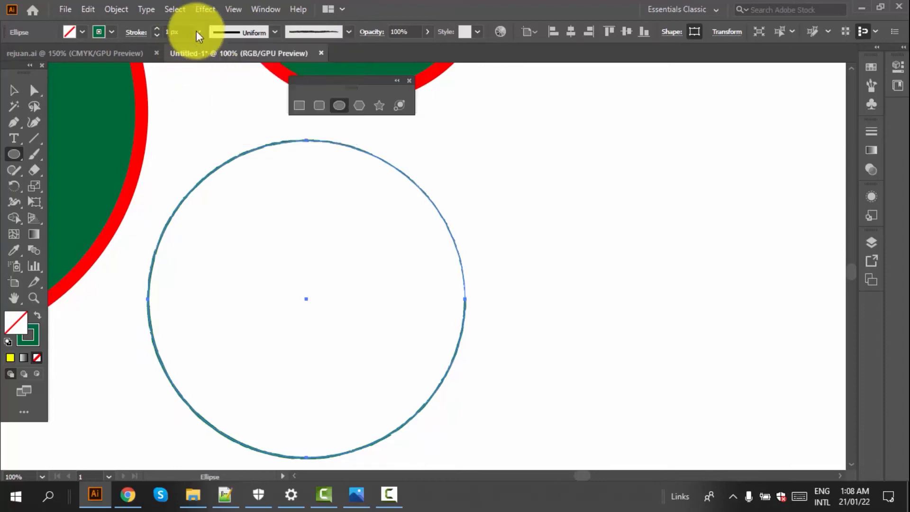
pyautogui.click(198, 31)
pyautogui.click(210, 251)
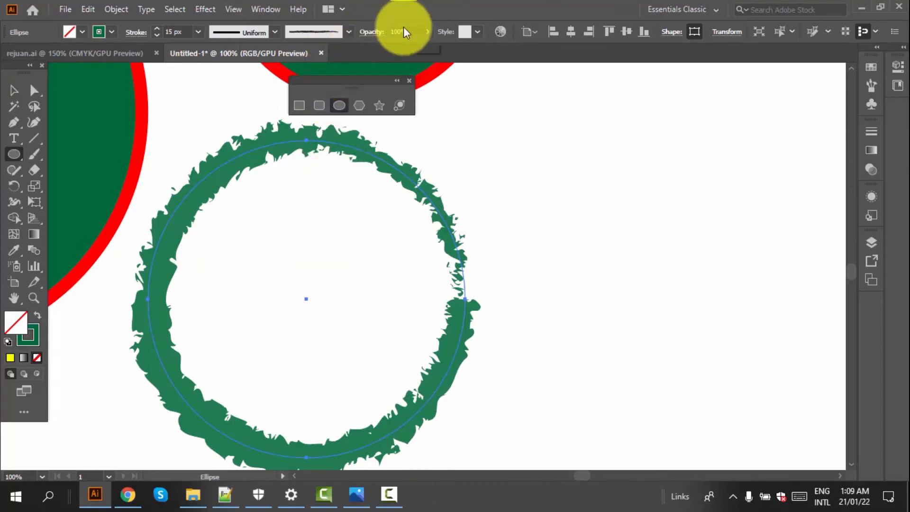
# Fill the rough-edged circle with red and switch its stroke back to the Basic brush.
pyautogui.click(84, 31)
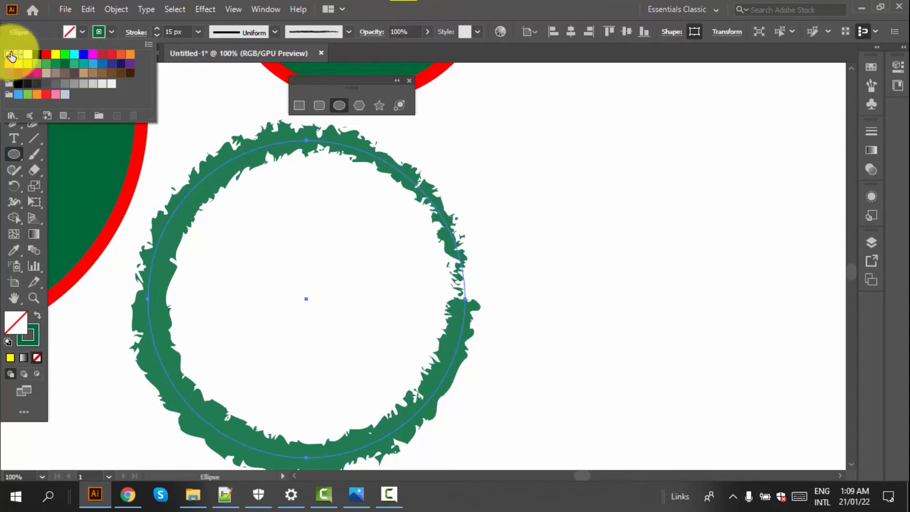
pyautogui.click(47, 55)
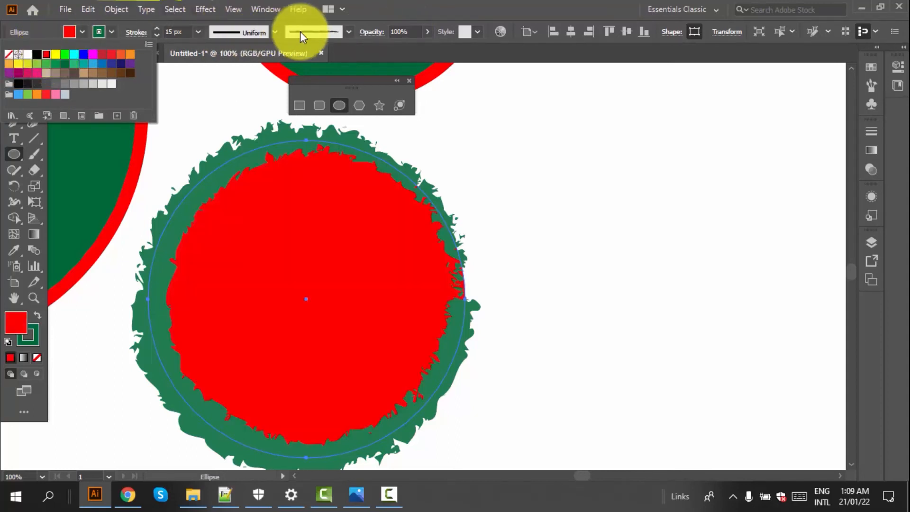
pyautogui.click(350, 31)
pyautogui.click(348, 30)
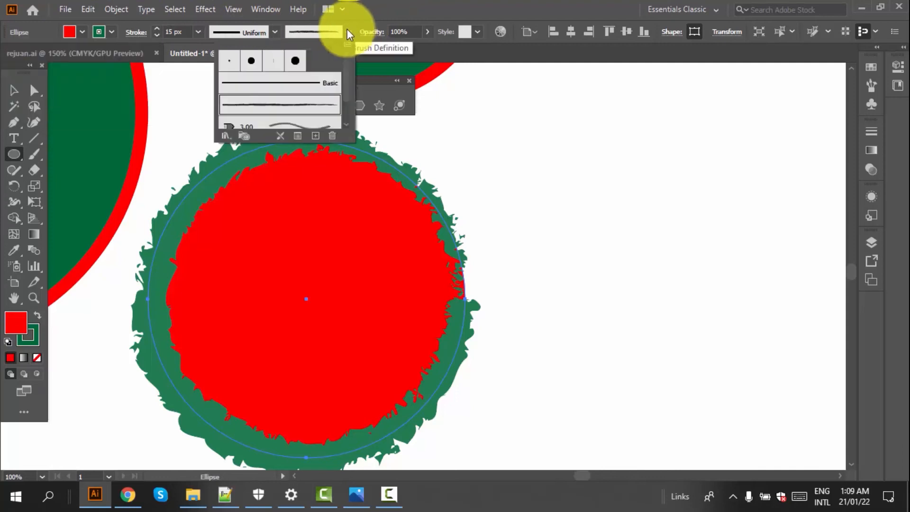
pyautogui.click(252, 88)
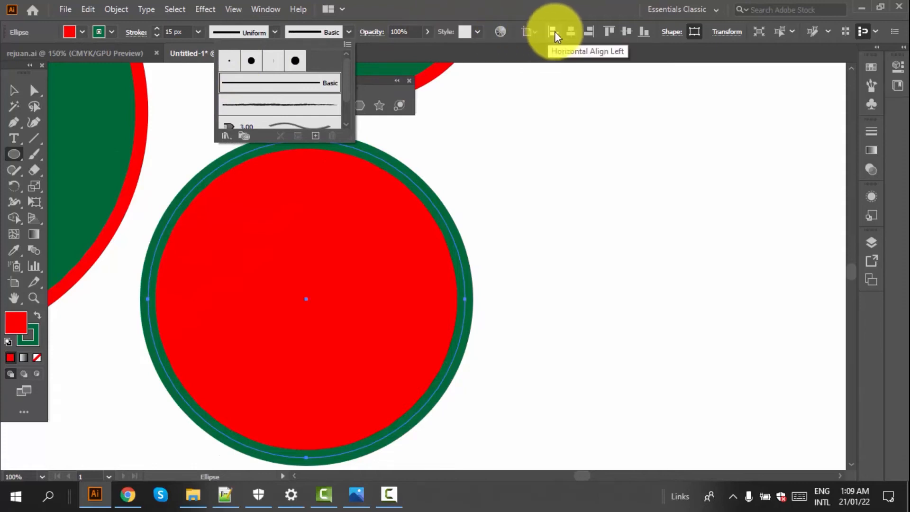
# Look through the graphic styles and the shape properties available for the red circle.
pyautogui.click(502, 32)
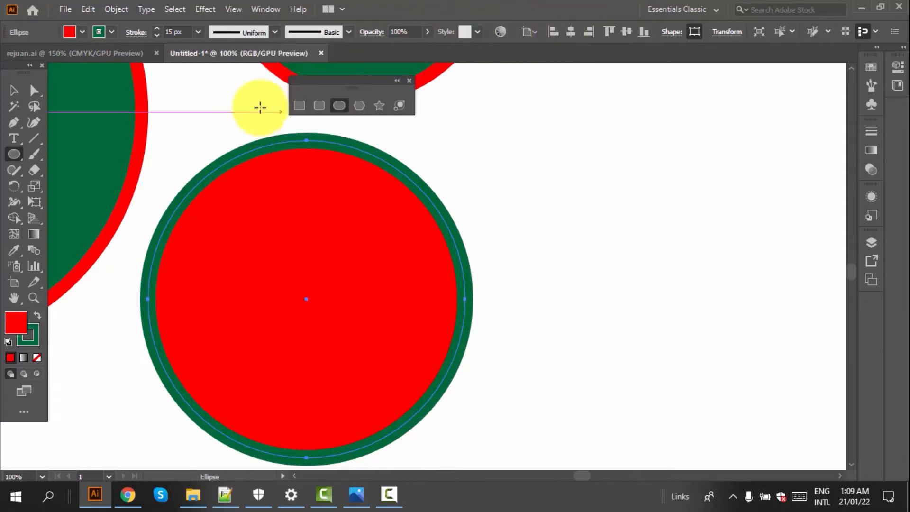
pyautogui.click(478, 32)
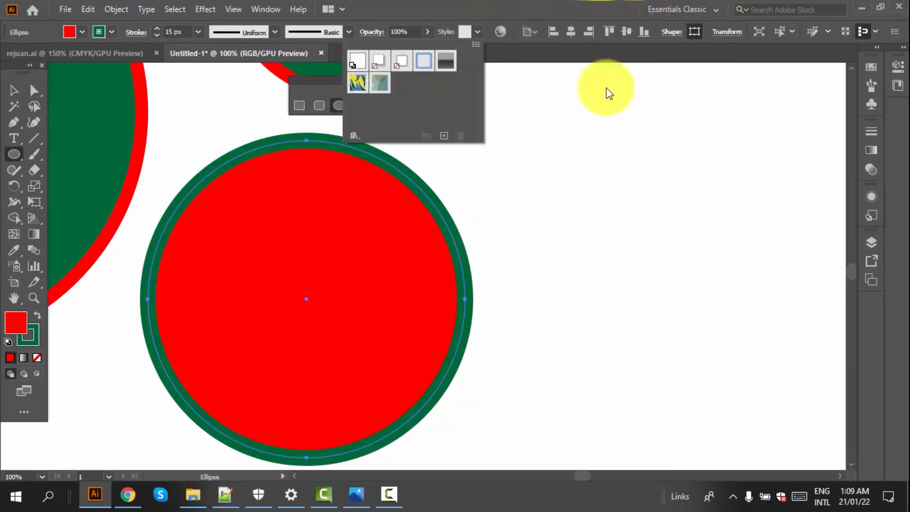
pyautogui.click(665, 37)
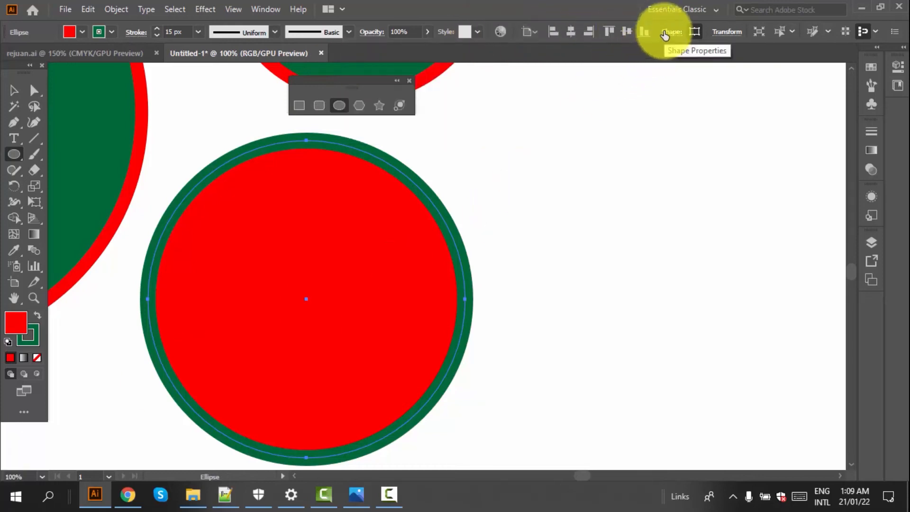
pyautogui.click(674, 35)
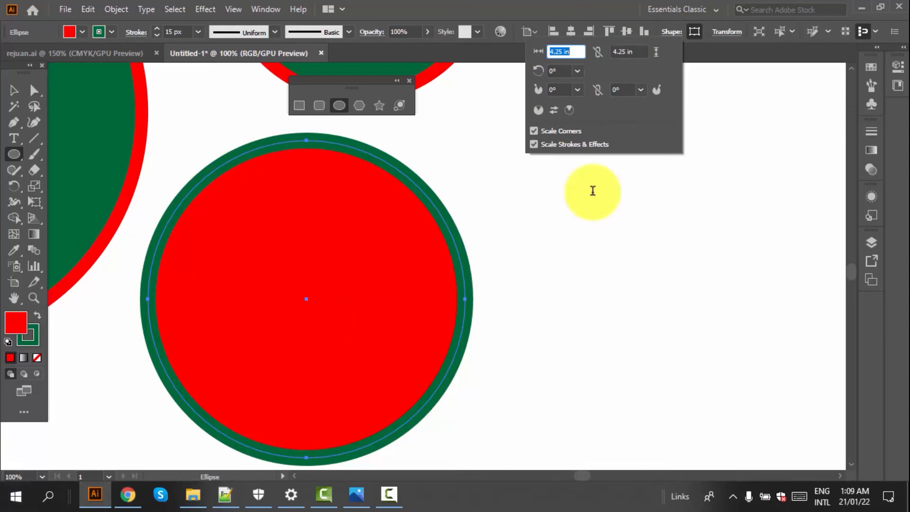
# Shear the red circle successively by -45, -30 and -60 degrees into a long slanted ellipse.
pyautogui.click(726, 32)
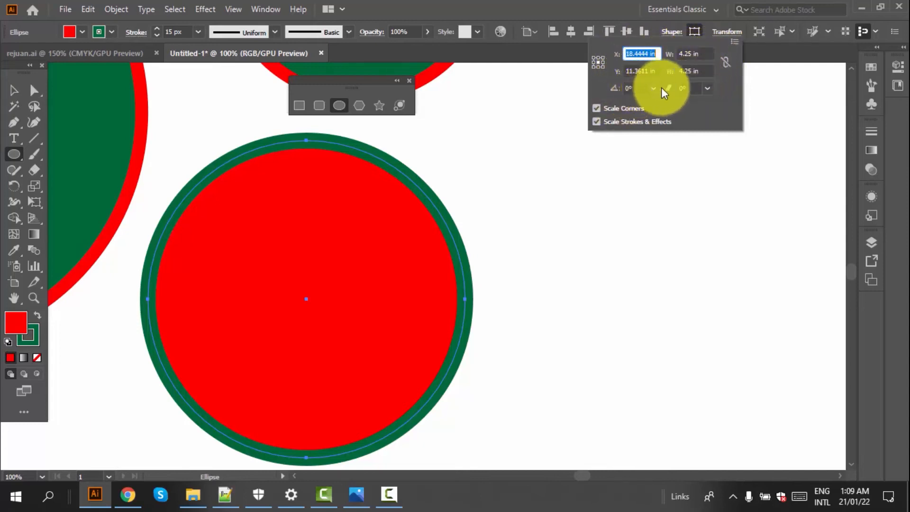
pyautogui.click(707, 87)
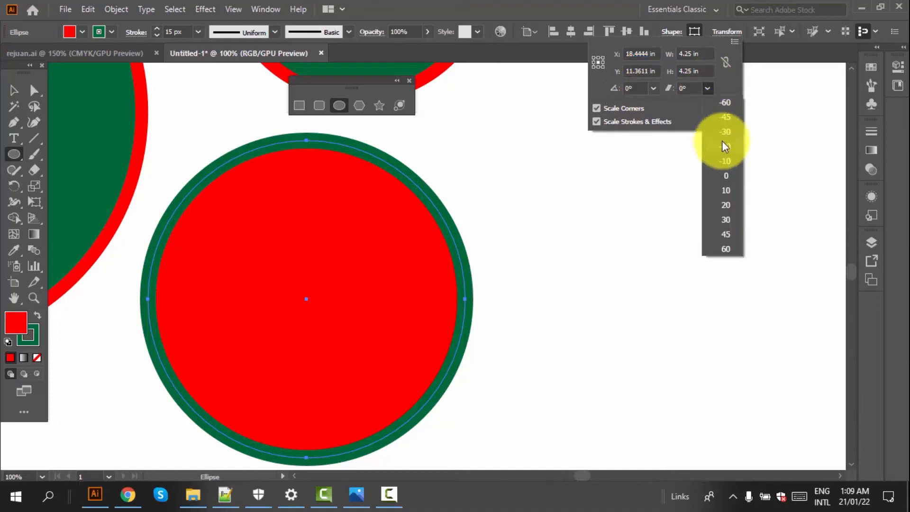
pyautogui.click(729, 118)
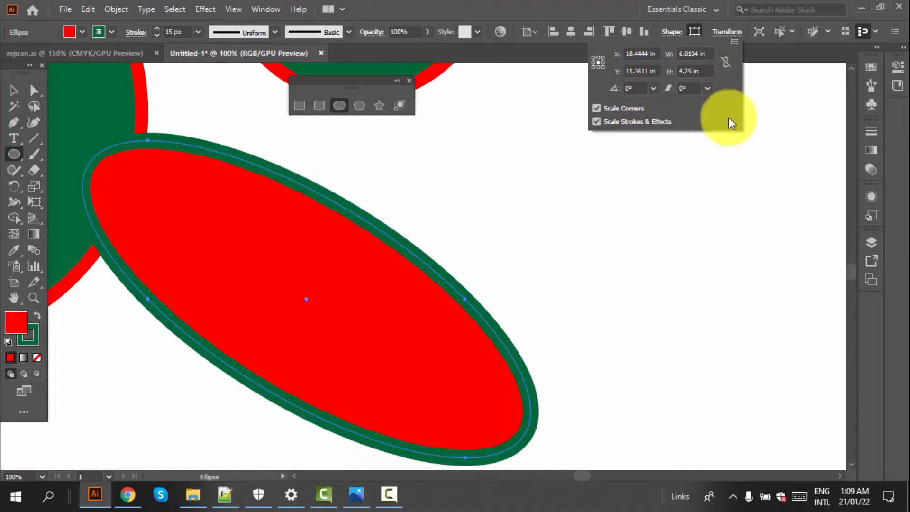
pyautogui.click(707, 88)
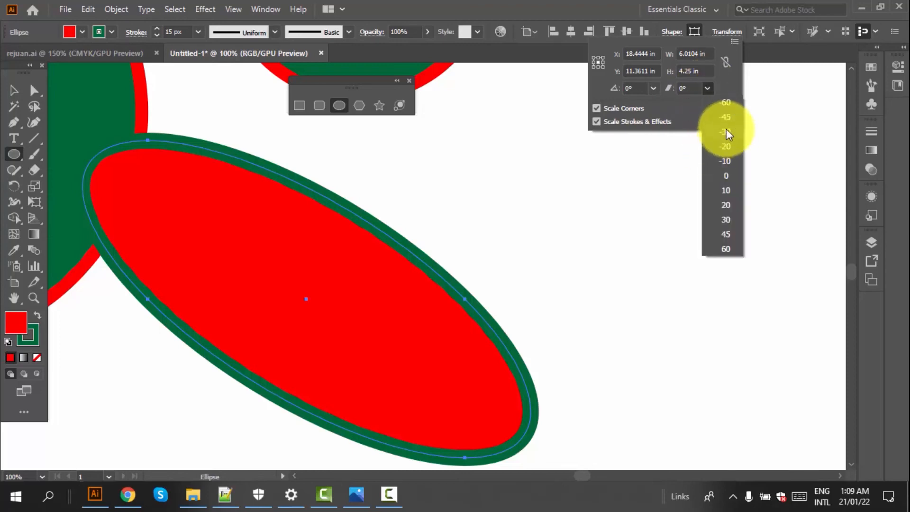
pyautogui.click(727, 130)
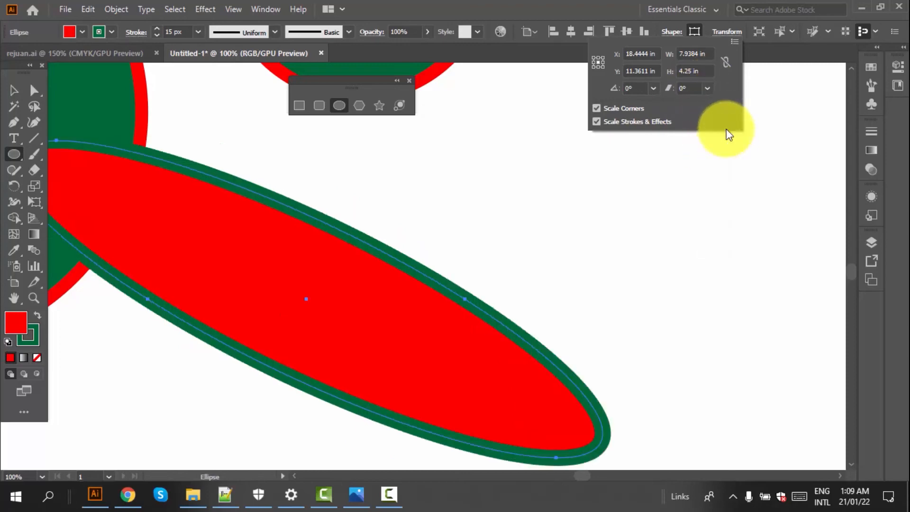
pyautogui.click(708, 88)
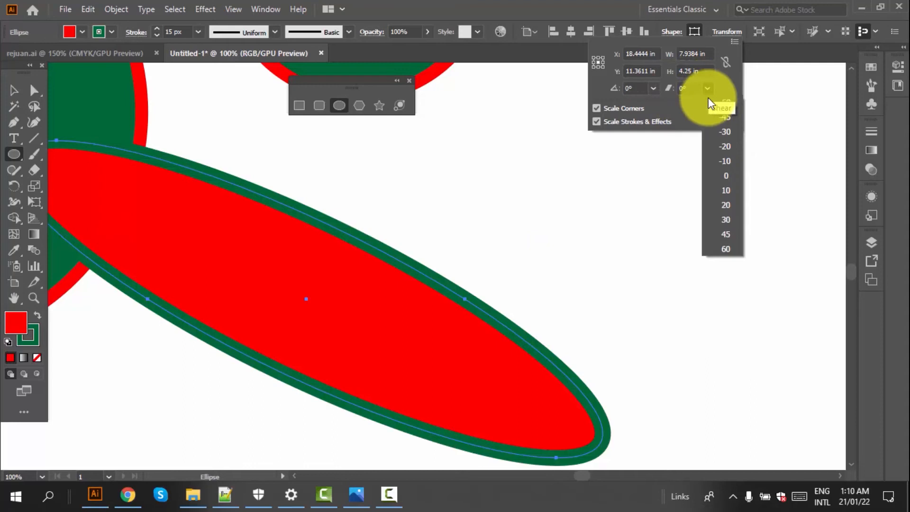
pyautogui.click(733, 98)
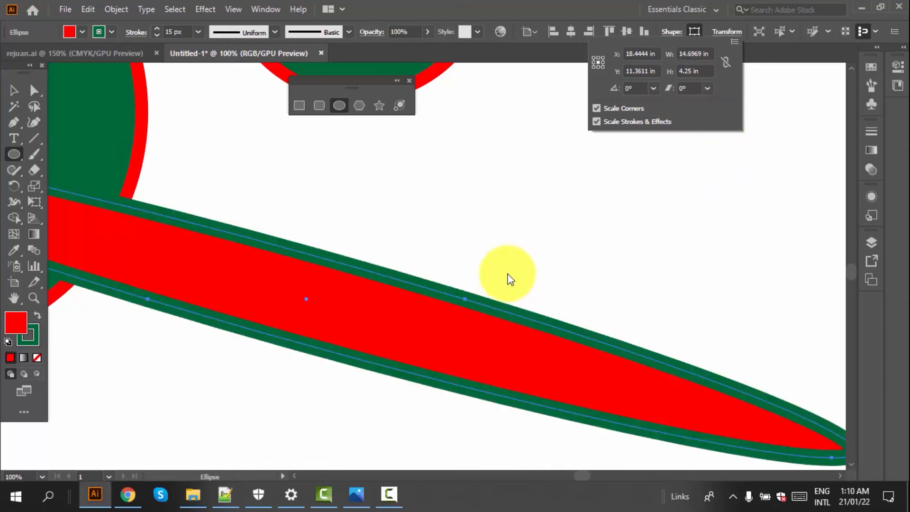
pyautogui.scroll(-3, 510, 247)
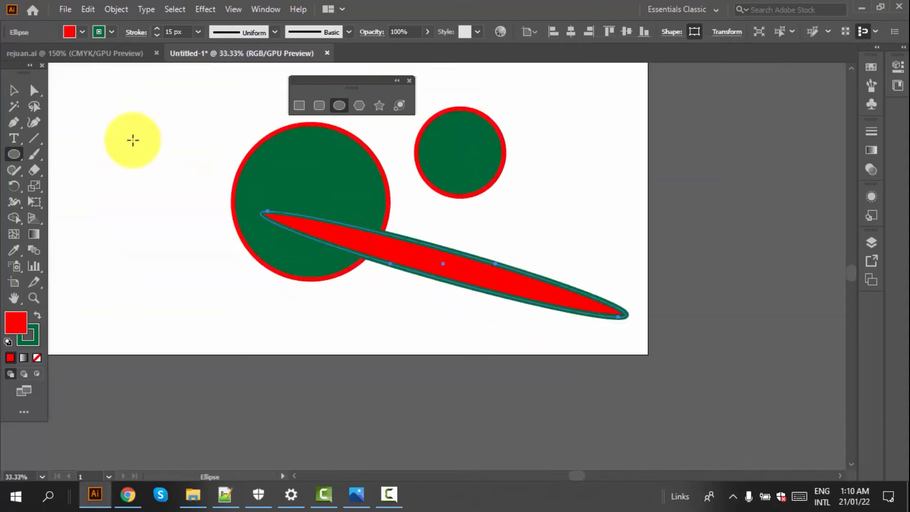
pyautogui.click(14, 92)
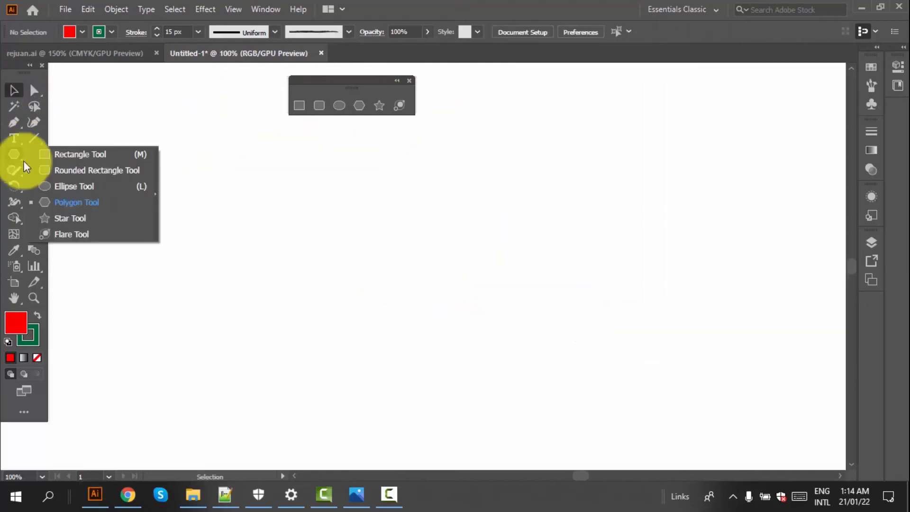
# Draw a regular hexagon with horizontal top and bottom sides in an empty area using the Polygon tool.
pyautogui.click(70, 200)
pyautogui.moveTo(240, 187); pyautogui.dragTo(242, 313)
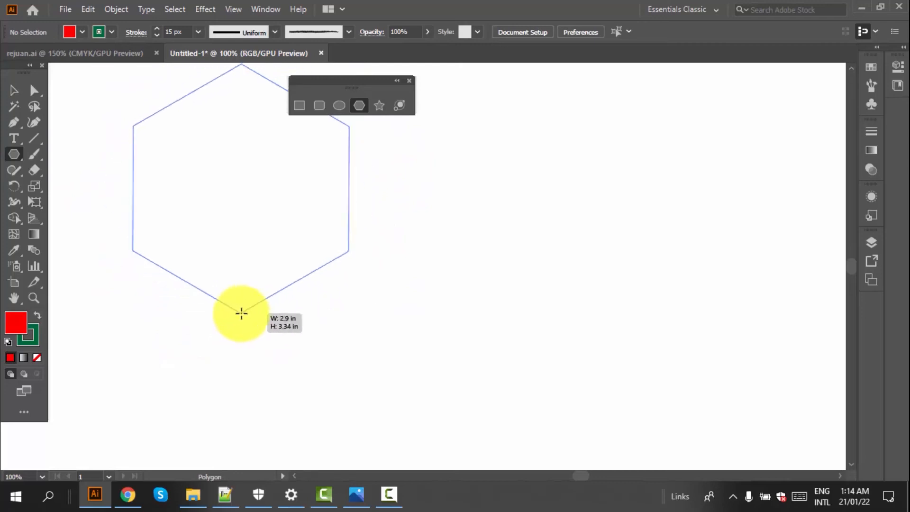
pyautogui.press('shift')
pyautogui.moveTo(241, 313)
pyautogui.mouseDown()
pyautogui.moveTo(258, 346)
pyautogui.moveTo(260, 311)
pyautogui.moveTo(301, 361)
pyautogui.moveTo(295, 309)
pyautogui.moveTo(301, 319)
pyautogui.mouseUp()
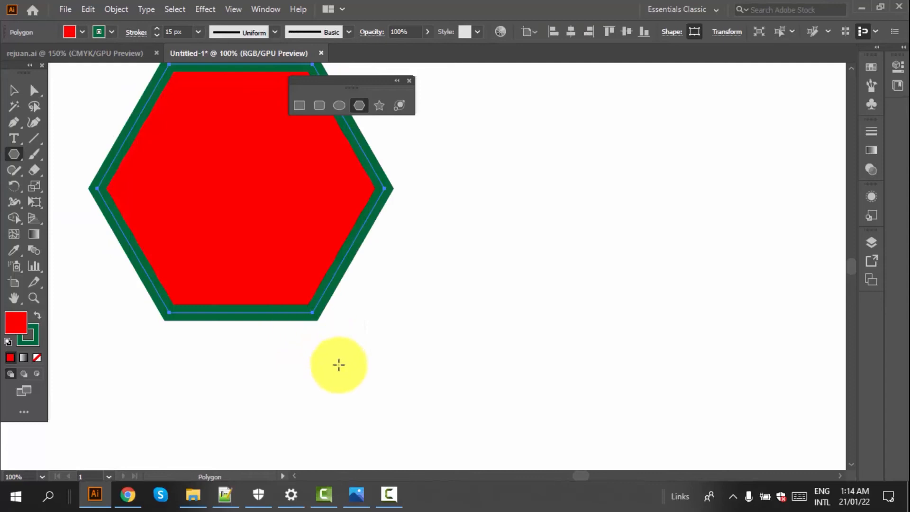
pyautogui.scroll(-1, 328, 382)
pyautogui.scroll(1, 322, 156)
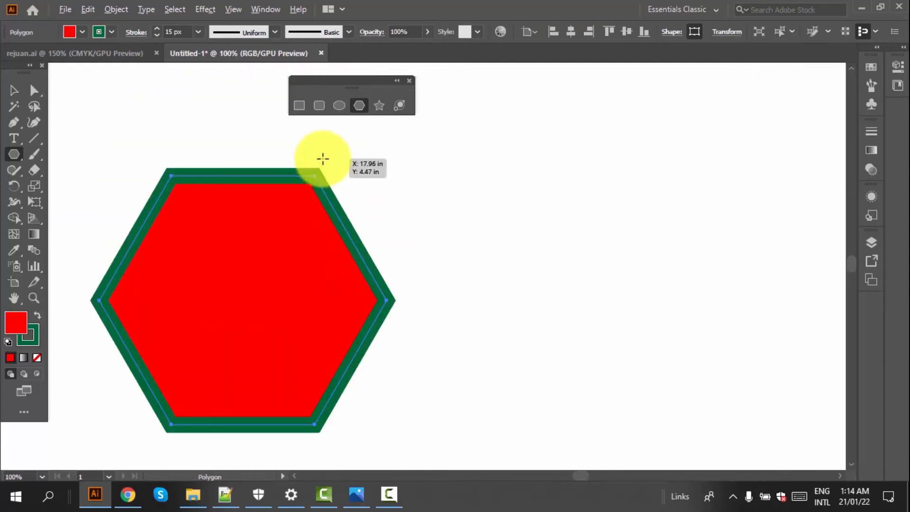
pyautogui.scroll(-1, 322, 156)
pyautogui.scroll(1, 164, 213)
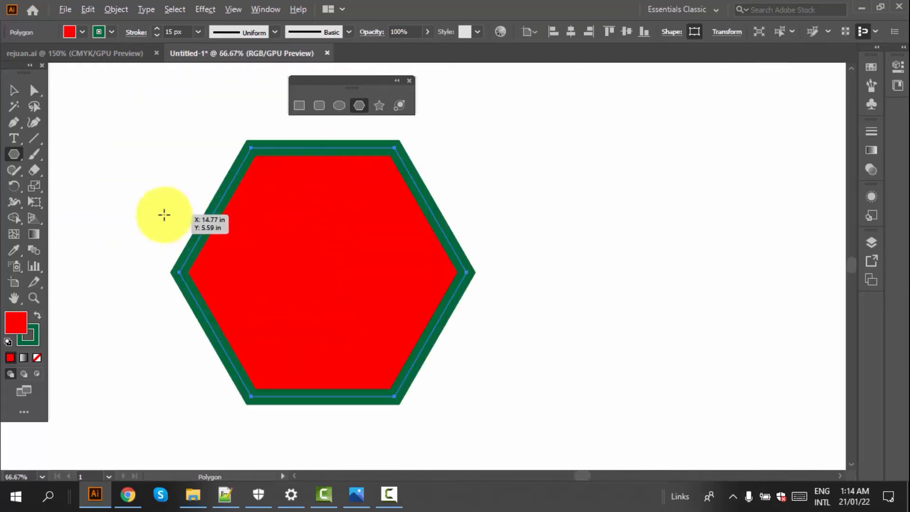
# Change the hexagon's fill to dark green.
pyautogui.click(81, 31)
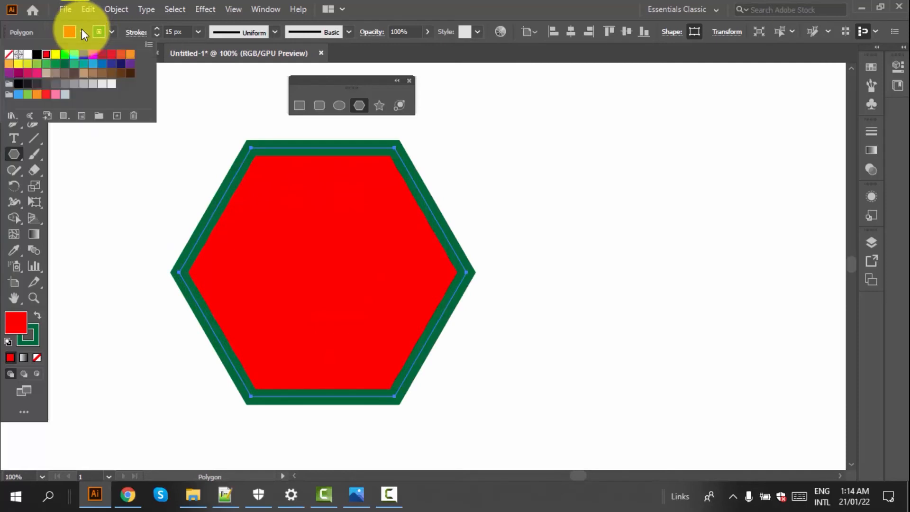
pyautogui.click(63, 69)
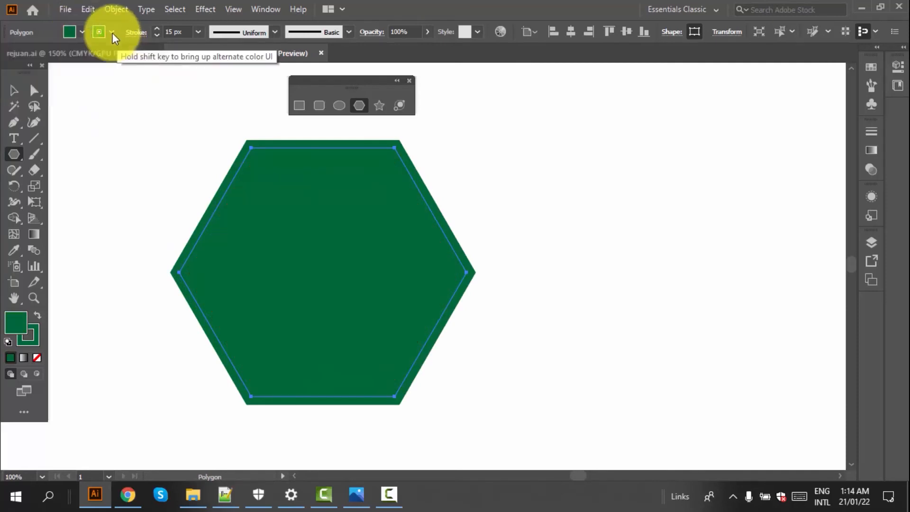
# Give the hexagon a red stroke and set the stroke weight to 13 px.
pyautogui.click(112, 33)
pyautogui.click(46, 54)
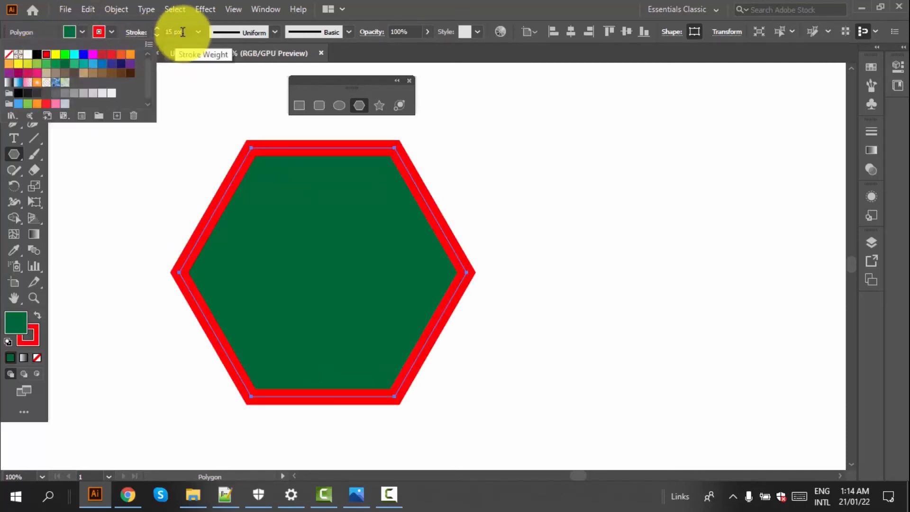
pyautogui.click(202, 34)
pyautogui.click(202, 33)
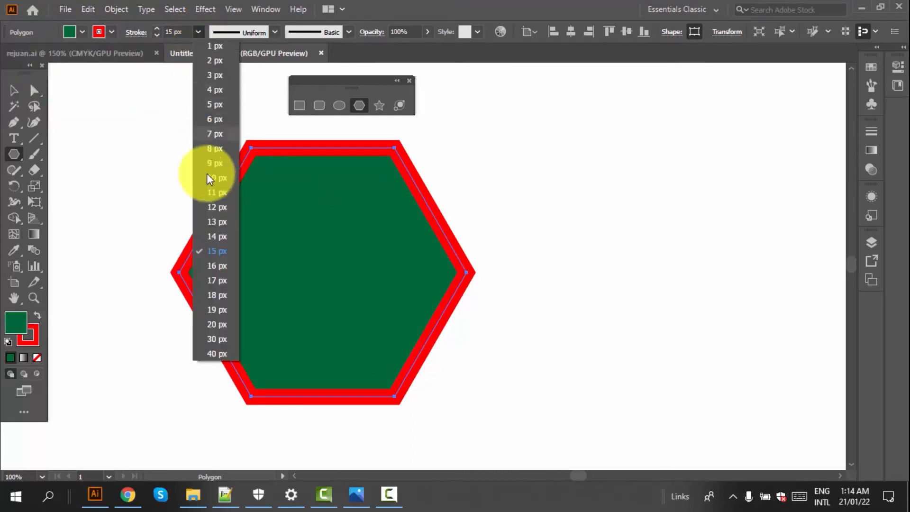
pyautogui.click(210, 225)
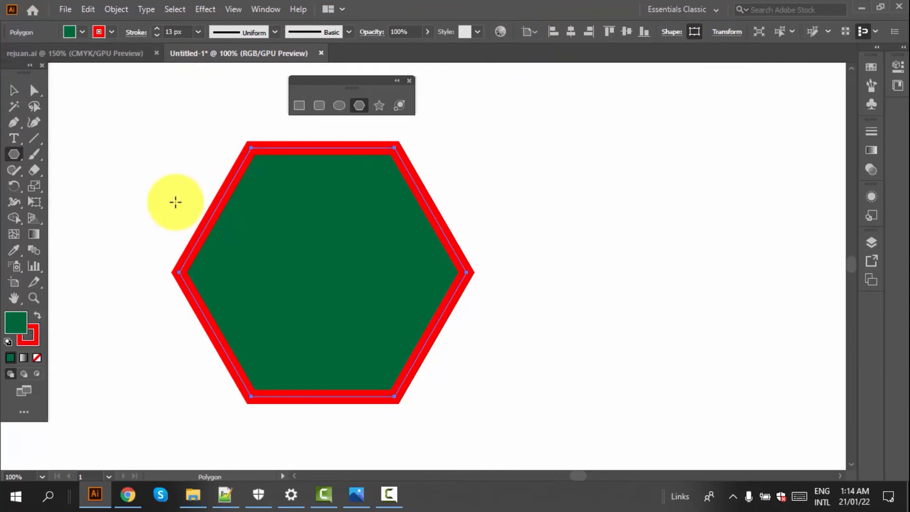
# Create a five-sided polygon with an exact radius of 3 in beside the hexagon.
pyautogui.hotkey('ctrl', '-')
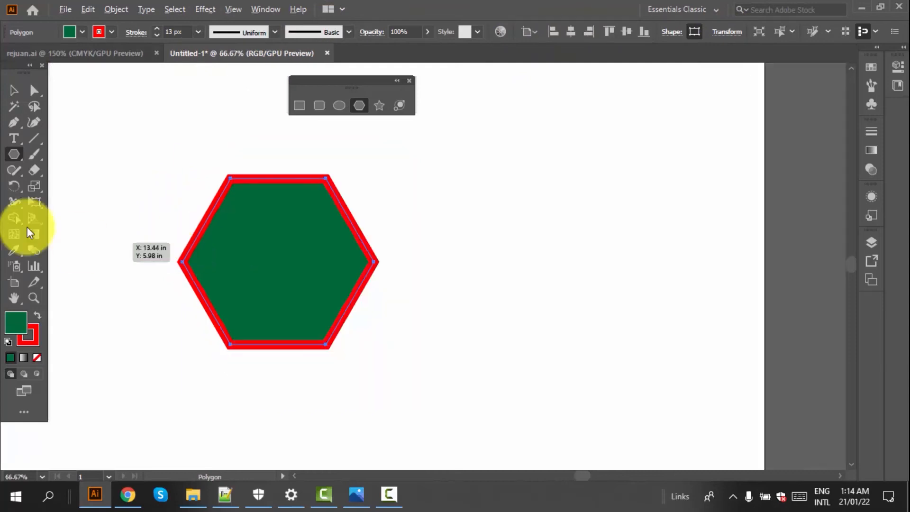
pyautogui.click(15, 152)
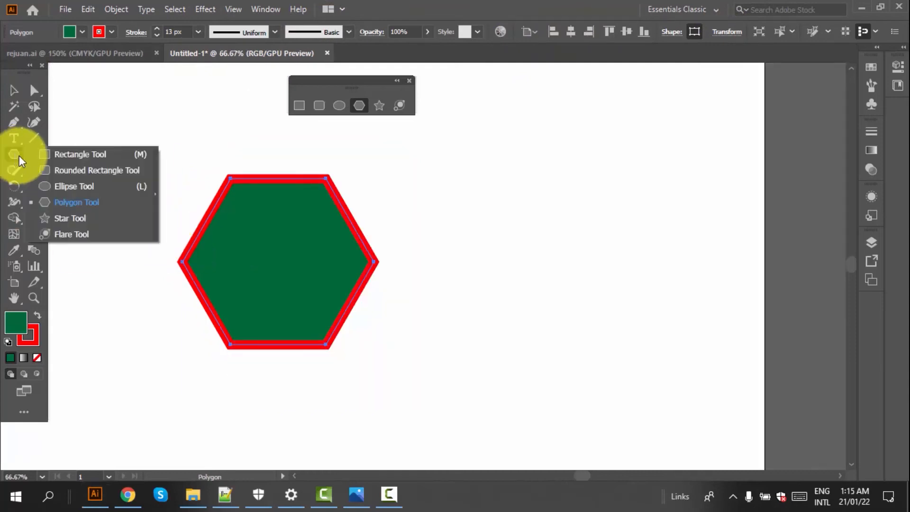
pyautogui.click(67, 202)
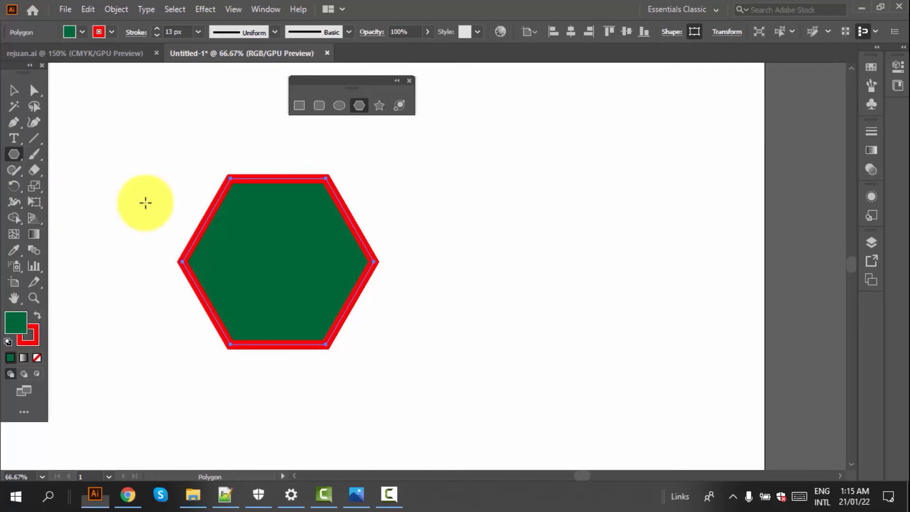
pyautogui.click(552, 267)
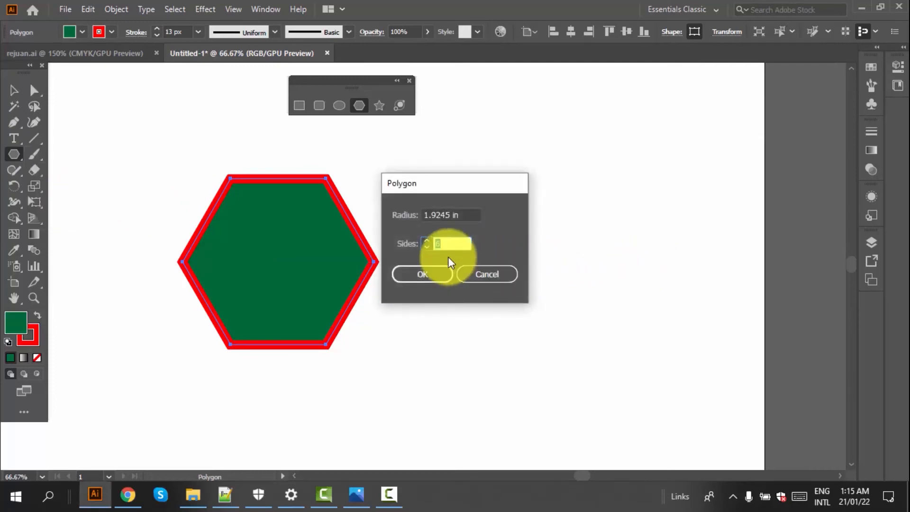
pyautogui.click(477, 214)
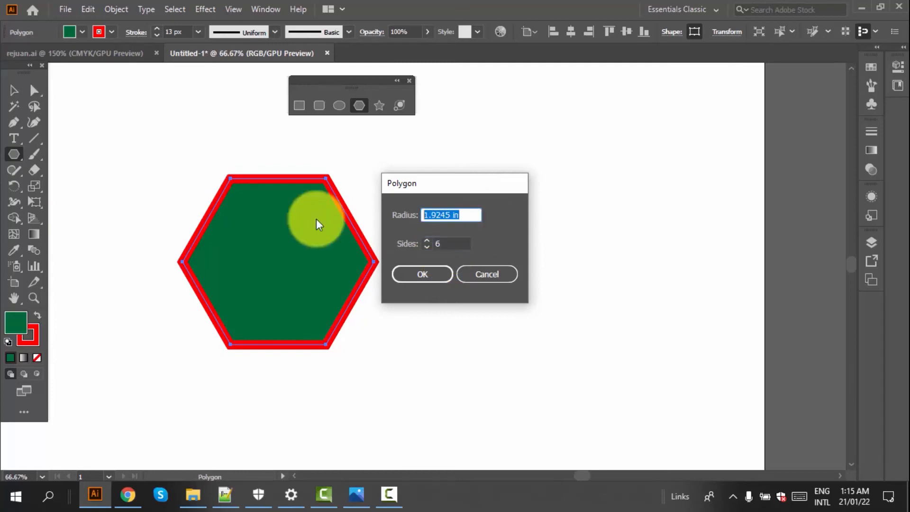
pyautogui.write('3')
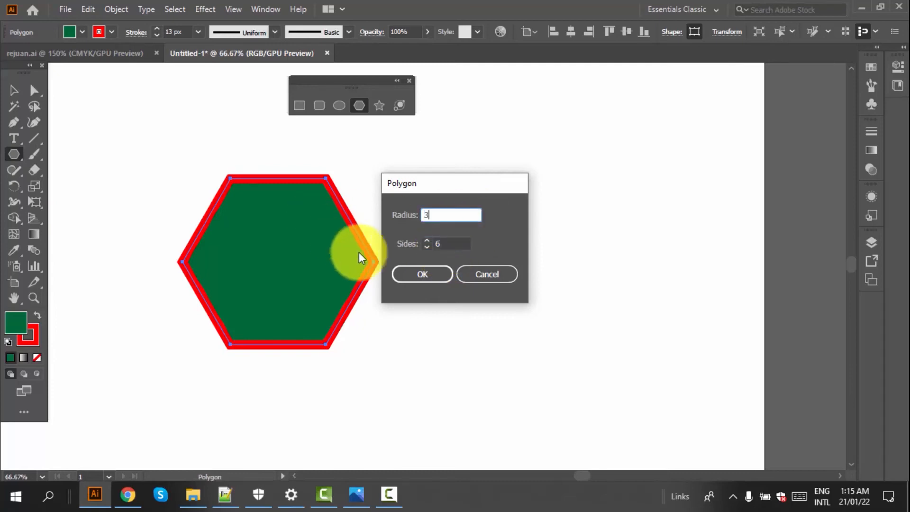
pyautogui.click(453, 244)
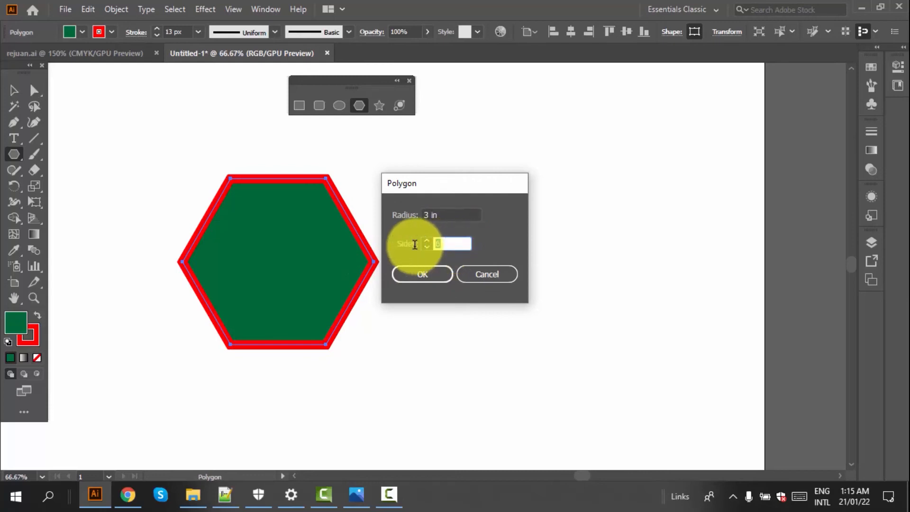
pyautogui.write('5')
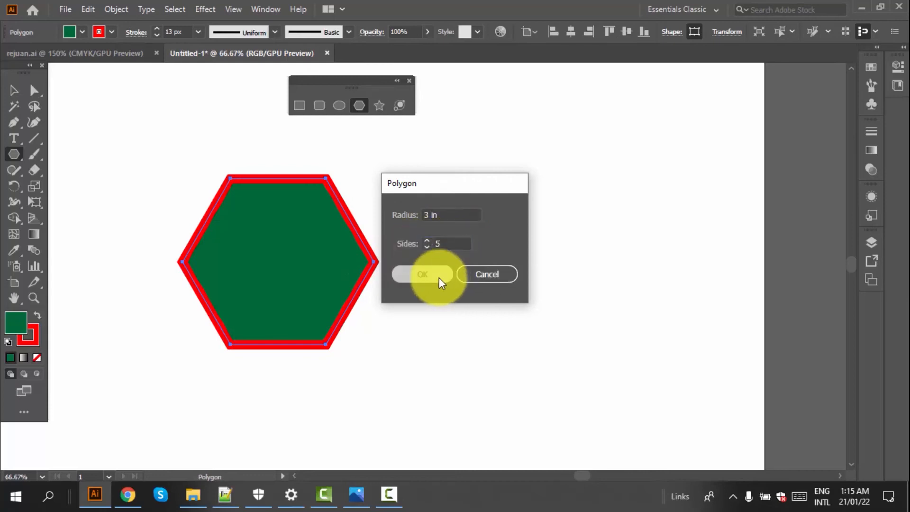
pyautogui.click(439, 278)
# Start drawing a polygon about 3.5 in wide in the empty area beside the hexagon and raise its side count until it looks nearly circular.
pyautogui.scroll(-2, 564, 361)
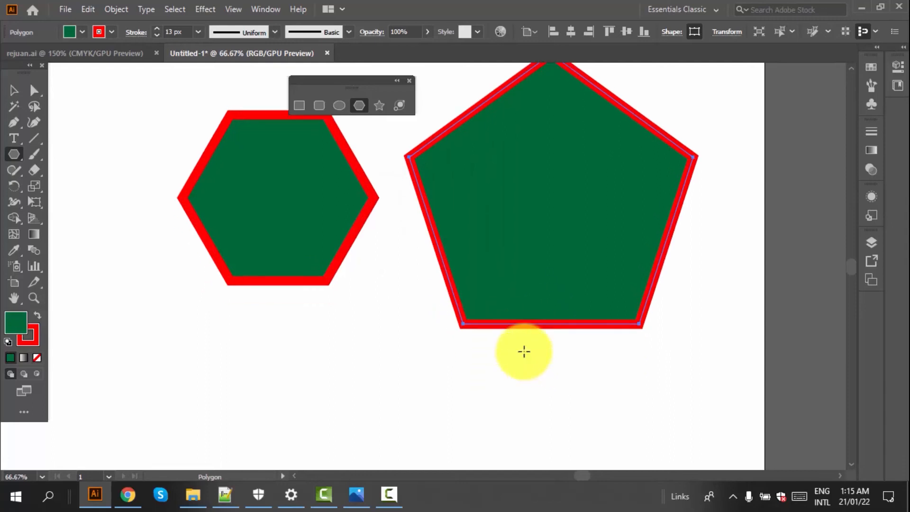
pyautogui.scroll(1, 451, 327)
pyautogui.hscroll(-5, 403, 309)
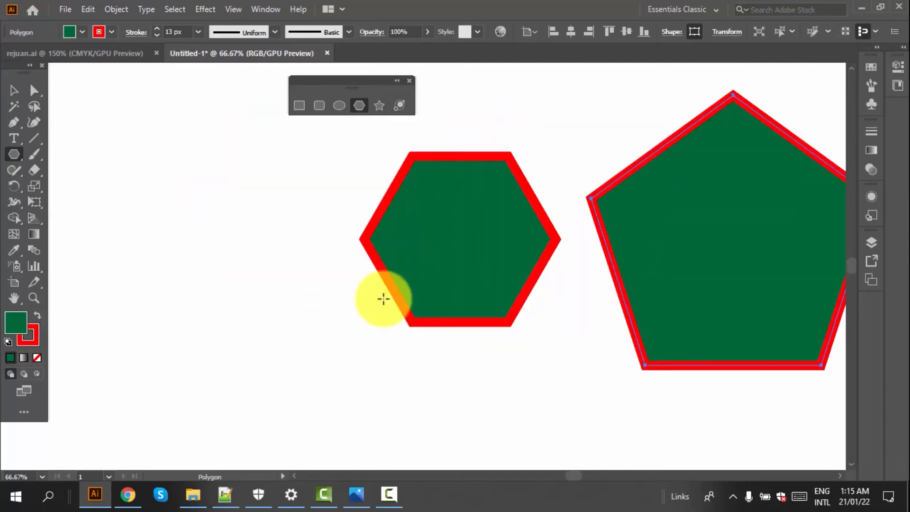
pyautogui.rightClick(11, 151)
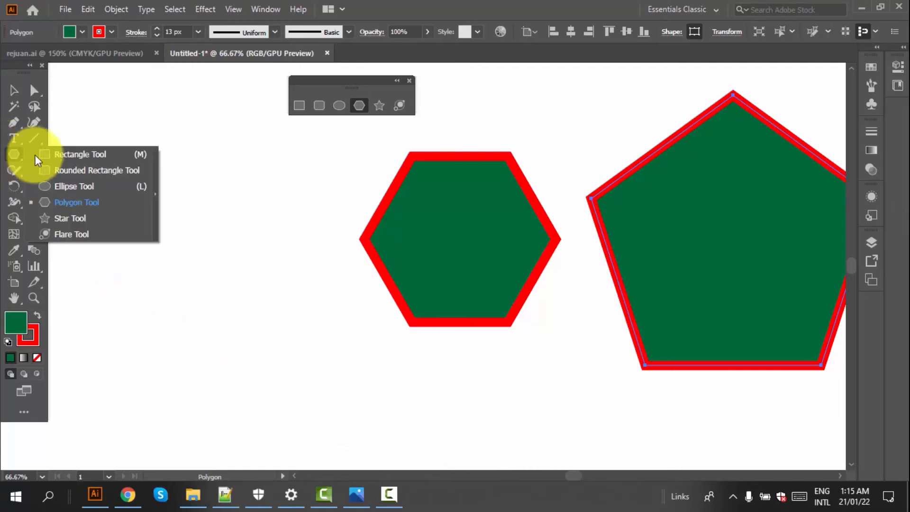
pyautogui.click(82, 204)
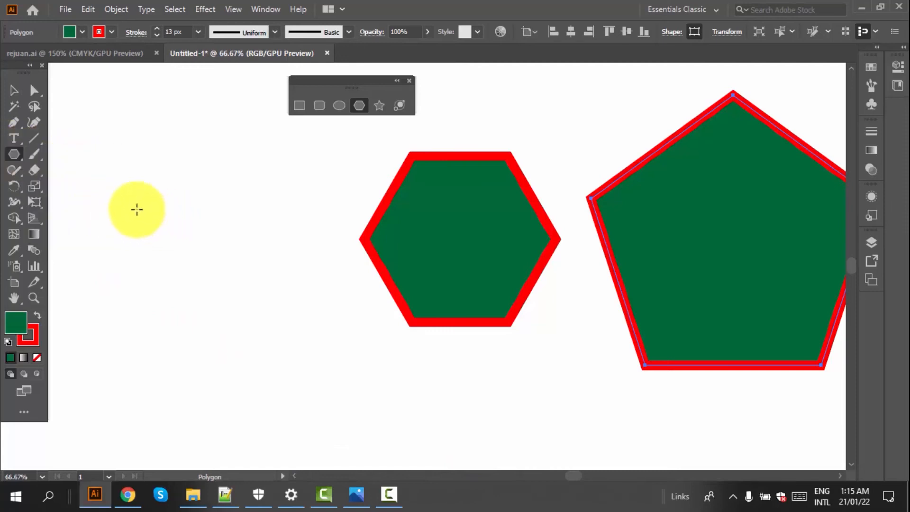
pyautogui.moveTo(137, 209); pyautogui.dragTo(189, 285)
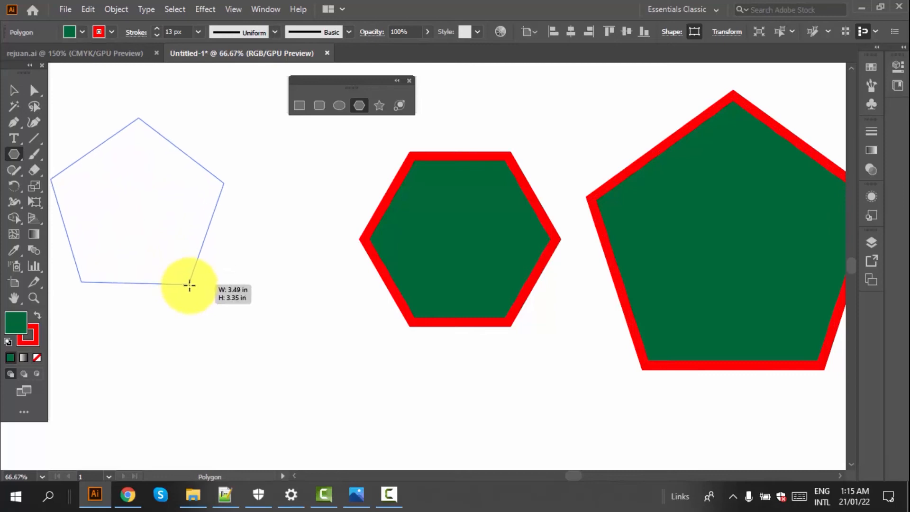
pyautogui.moveTo(189, 286); pyautogui.dragTo(189, 286)
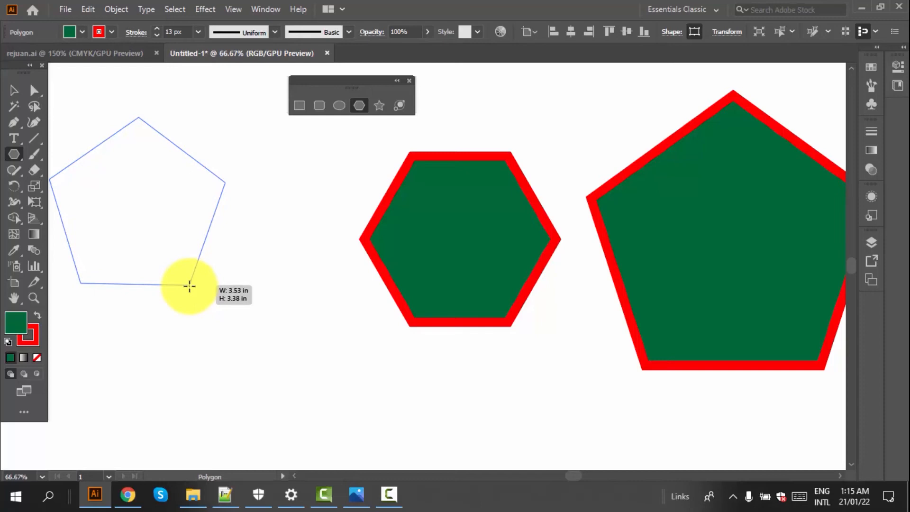
pyautogui.press('Up')
pyautogui.press('Up')
pyautogui.press('Up')
pyautogui.press('Up')
pyautogui.press('Up')
pyautogui.press('Up')
pyautogui.press('Up')
pyautogui.press('Up')
pyautogui.press('Up')
pyautogui.press('Up')
pyautogui.press('Up')
pyautogui.press('Up')
pyautogui.press('Up')
pyautogui.press('Up')
pyautogui.press('Up')
pyautogui.press('Up')
pyautogui.press('Up')
pyautogui.press('Up')
pyautogui.press('Up')
pyautogui.moveTo(190, 287); pyautogui.dragTo(190, 286)
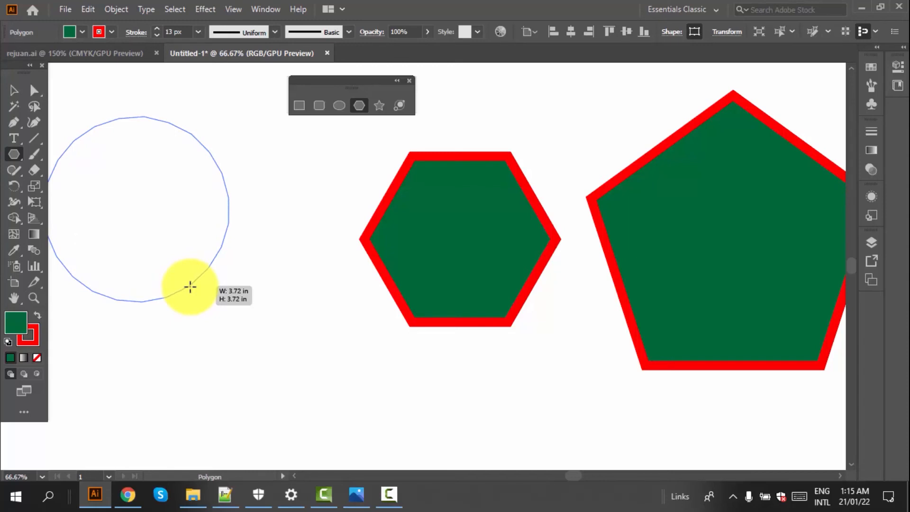
# Shrink the polygon being drawn to about 1.7 in wide, vary its side count down and up to an octagon, and finish it slightly larger.
pyautogui.moveTo(190, 287); pyautogui.dragTo(177, 225)
pyautogui.press('Down')
pyautogui.press('Down')
pyautogui.press('Down')
pyautogui.press('Down')
pyautogui.press('Down')
pyautogui.press('Down')
pyautogui.press('Down')
pyautogui.press('Down')
pyautogui.press('Down')
pyautogui.press('Down')
pyautogui.press('Down')
pyautogui.press('Down')
pyautogui.press('Down')
pyautogui.press('Down')
pyautogui.press('Down')
pyautogui.press('Down')
pyautogui.press('Down')
pyautogui.press('Down')
pyautogui.press('Down')
pyautogui.press('Down')
pyautogui.press('Up')
pyautogui.press('Up')
pyautogui.press('Up')
pyautogui.press('Up')
pyautogui.press('Up')
pyautogui.press('Up')
pyautogui.press('Up')
pyautogui.press('Up')
pyautogui.press('Up')
pyautogui.press('Up')
pyautogui.press('Down')
pyautogui.press('Down')
pyautogui.press('Down')
pyautogui.press('Down')
pyautogui.press('Down')
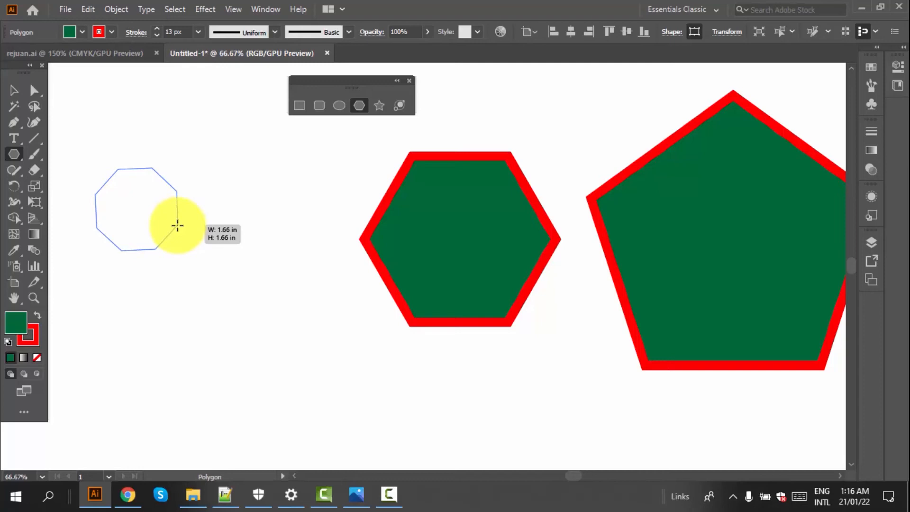
pyautogui.moveTo(177, 226); pyautogui.dragTo(210, 236)
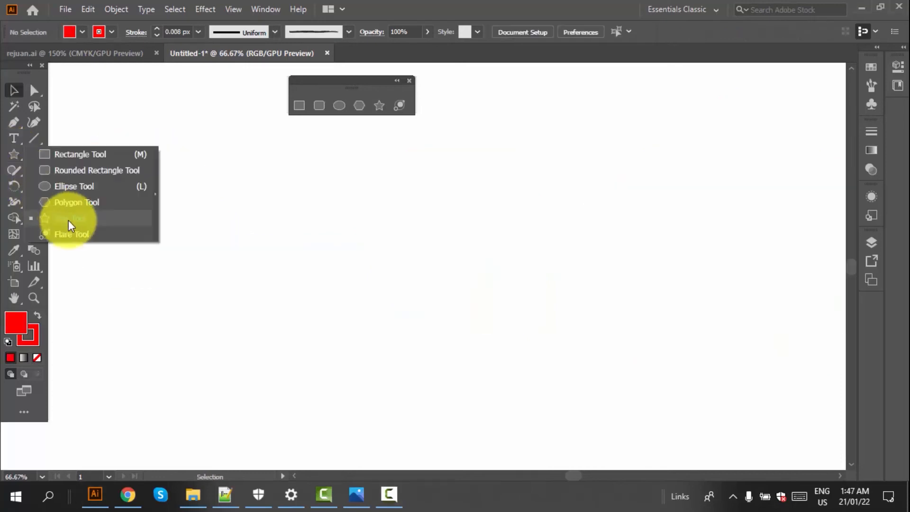
# Draw a large upright five-pointed star in the empty area with the Star tool and fill it dark green.
pyautogui.click(68, 220)
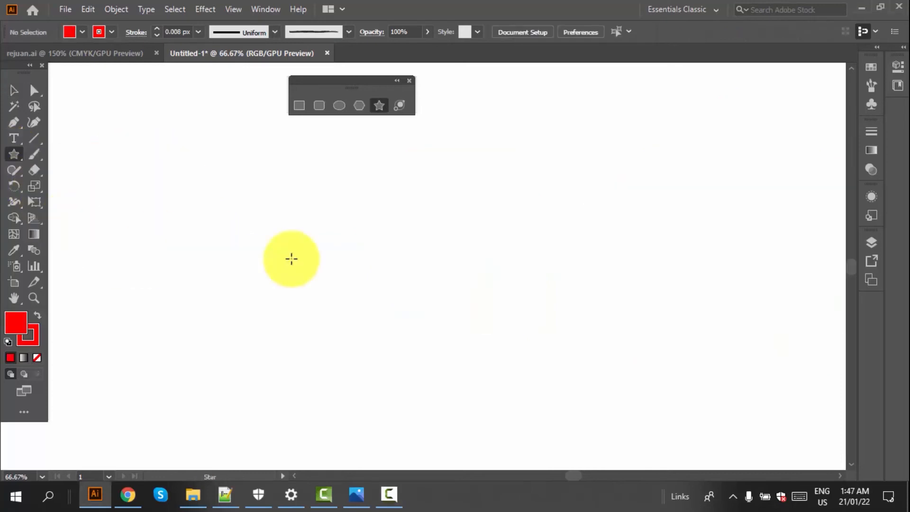
pyautogui.moveTo(228, 175); pyautogui.dragTo(283, 283)
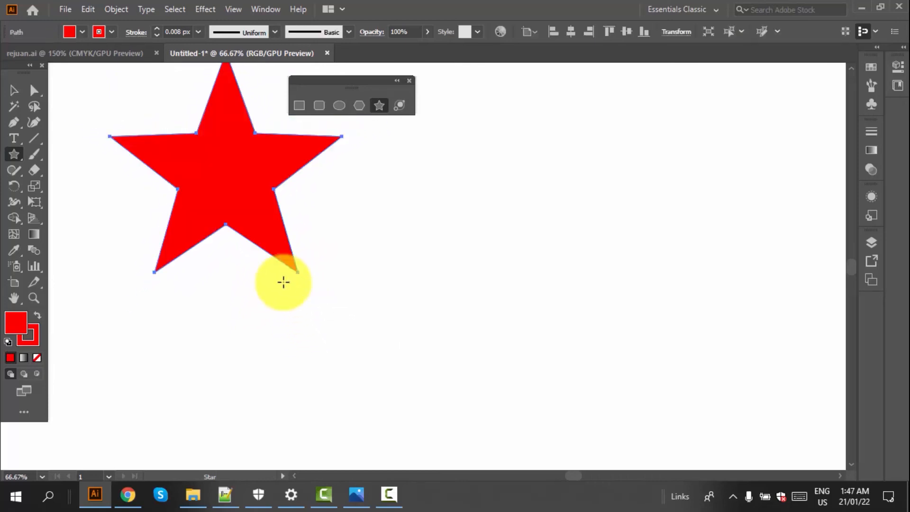
pyautogui.scroll(2, 384, 344)
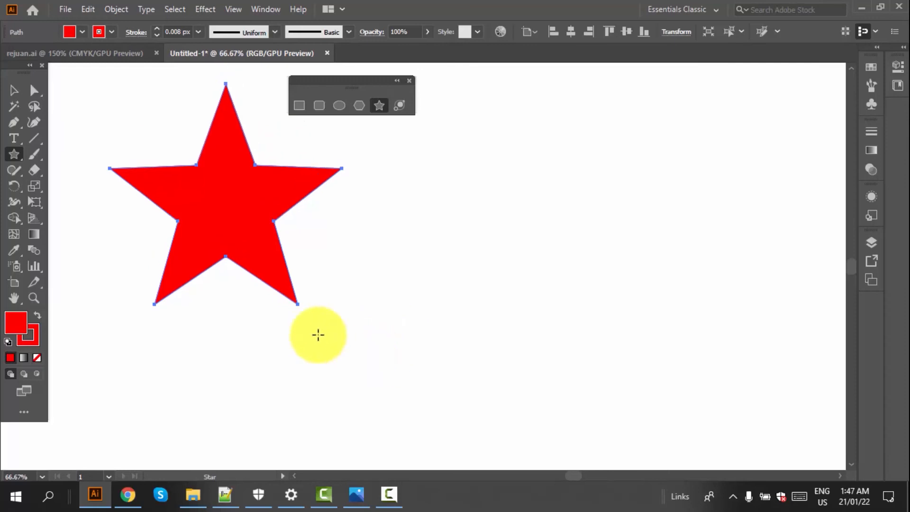
pyautogui.click(82, 31)
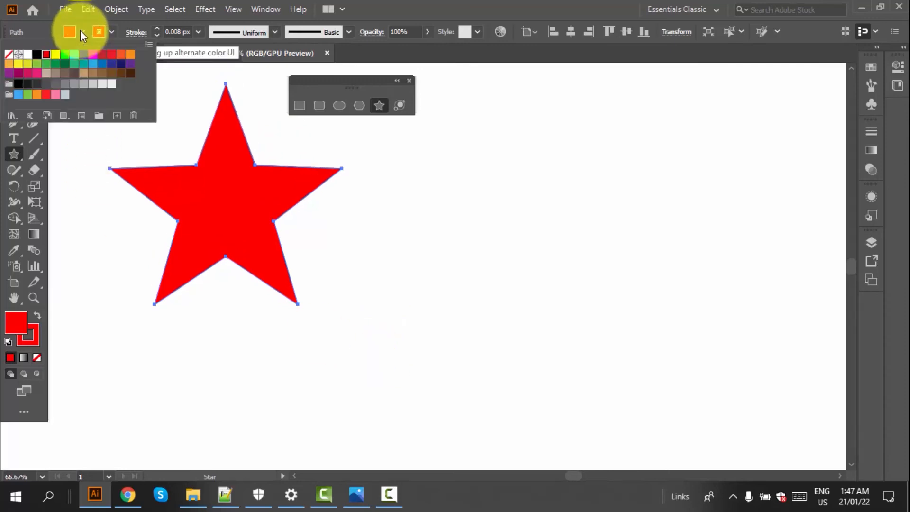
pyautogui.click(65, 64)
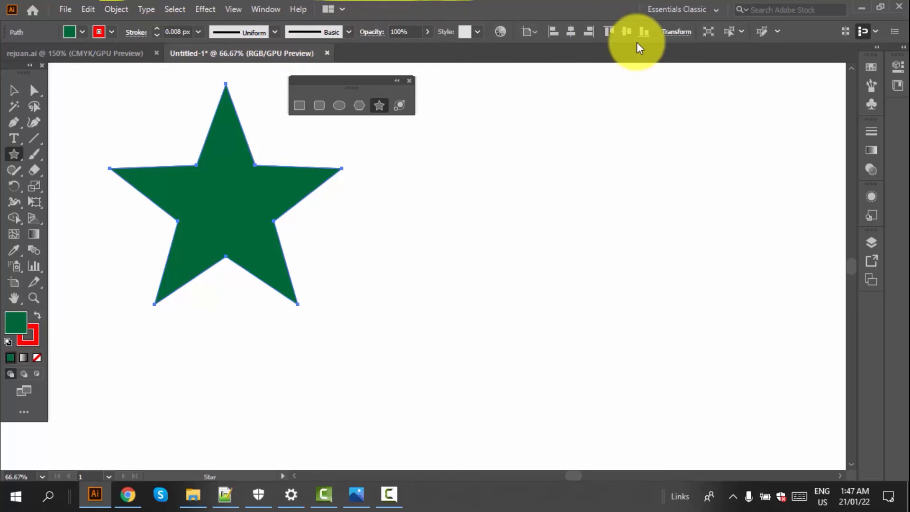
# Draw a second five-pointed star beside the first, stretching its arms out long and narrow while keeping the center small.
pyautogui.click(13, 154)
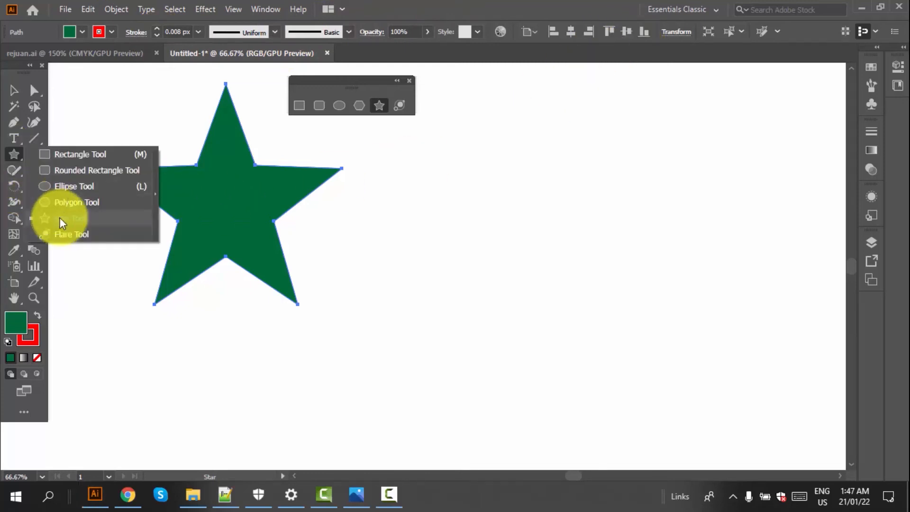
pyautogui.click(60, 218)
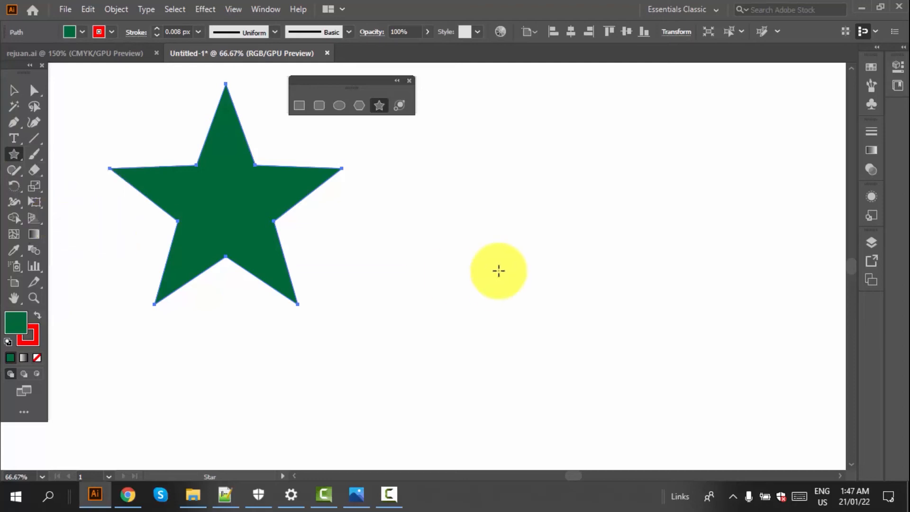
pyautogui.moveTo(441, 199); pyautogui.dragTo(490, 240)
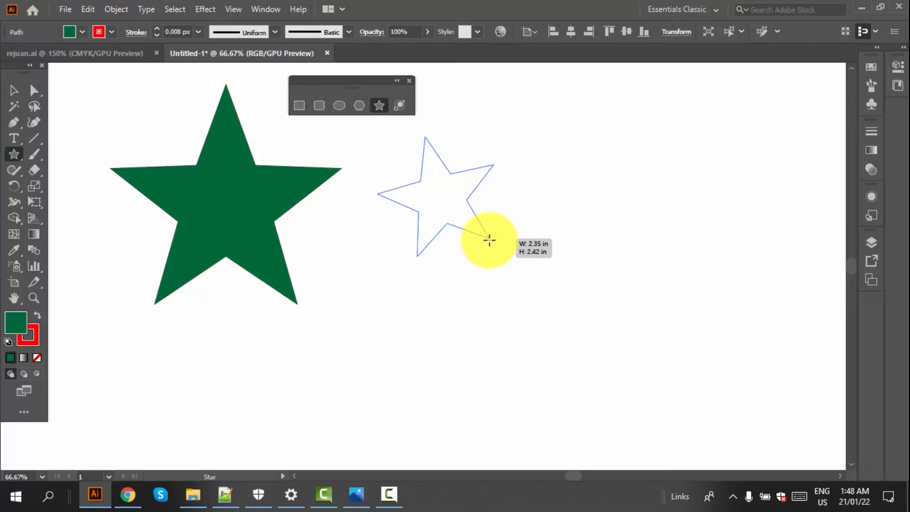
pyautogui.moveTo(490, 240); pyautogui.dragTo(584, 408)
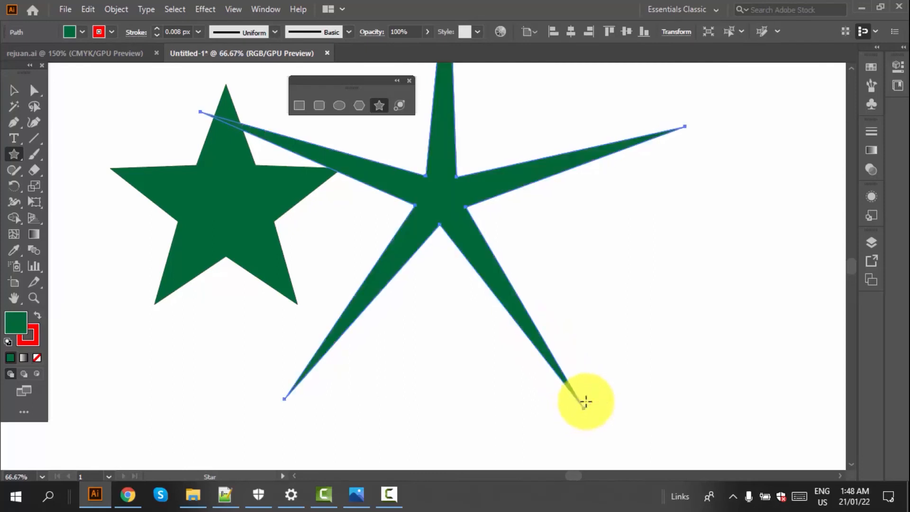
# Select both green stars and delete them from the artboard.
pyautogui.scroll(-3, 415, 368)
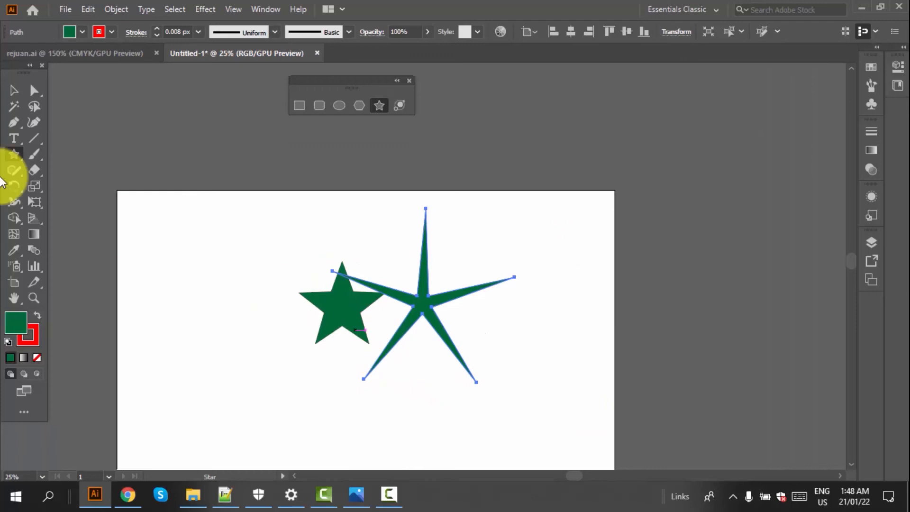
pyautogui.click(14, 90)
pyautogui.moveTo(525, 393); pyautogui.dragTo(532, 384)
pyautogui.press('Delete')
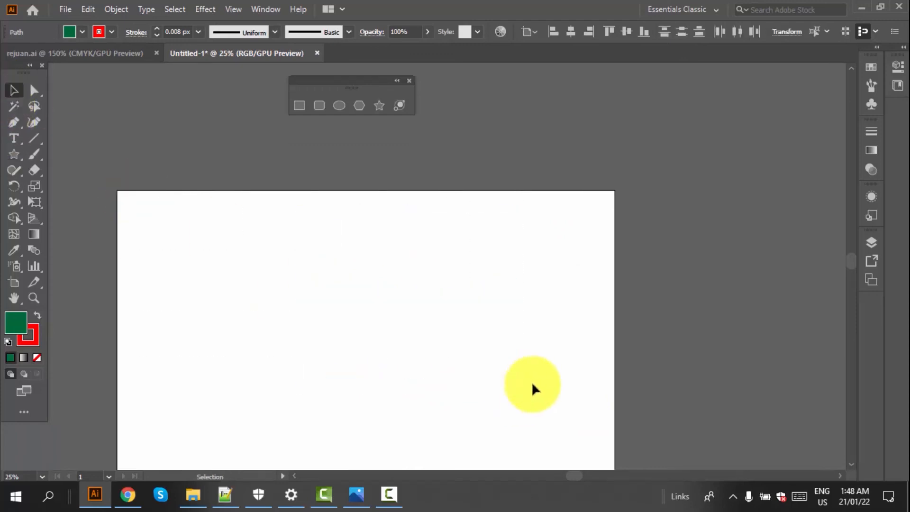
# Draw a large narrow-armed star about 12.3 in wide with the Star tool, raising its point count into a dense burst.
pyautogui.scroll(2, 443, 406)
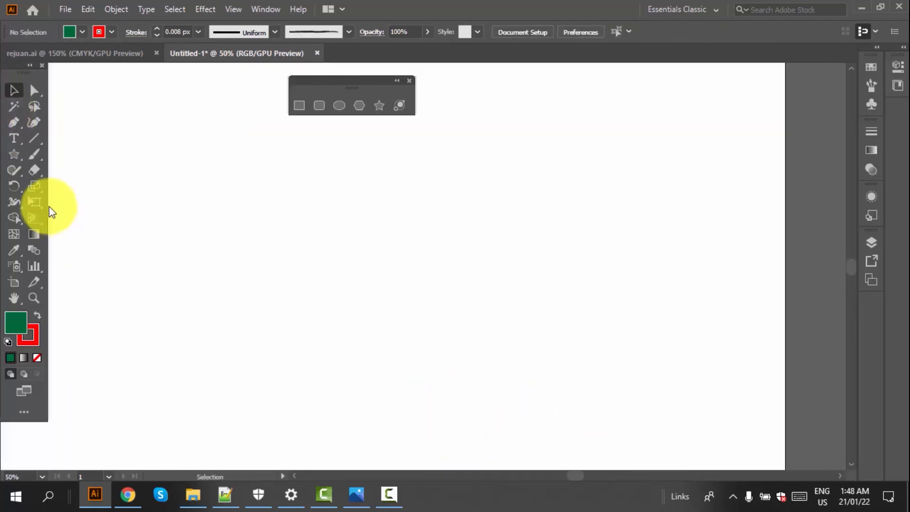
pyautogui.click(15, 155)
pyautogui.click(67, 218)
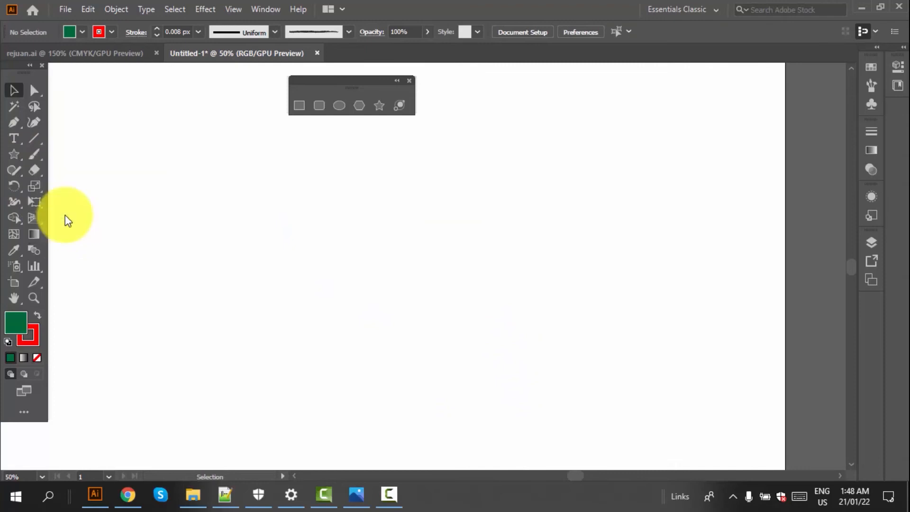
pyautogui.moveTo(277, 186); pyautogui.dragTo(426, 366)
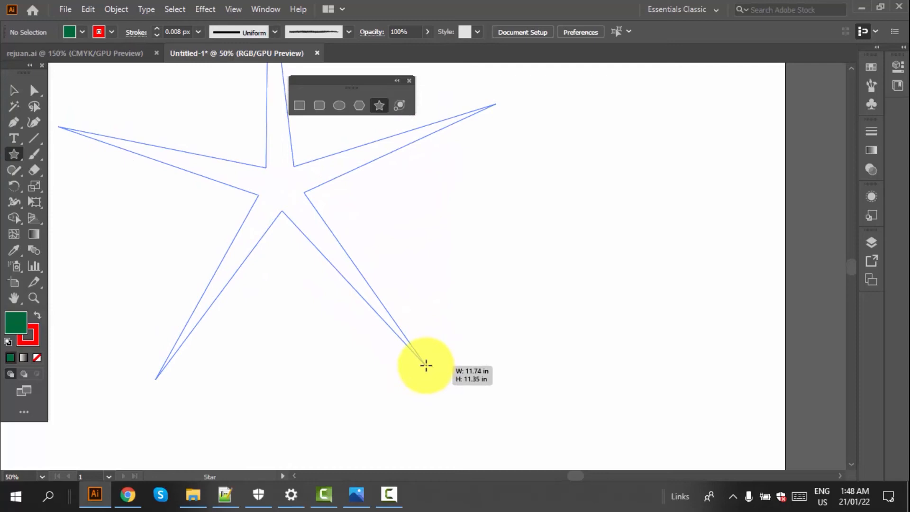
pyautogui.press('Up')
pyautogui.press('Up')
pyautogui.moveTo(427, 366); pyautogui.dragTo(427, 365)
pyautogui.press('Up')
pyautogui.press('Up')
pyautogui.press('Up')
pyautogui.press('Up')
pyautogui.press('Up')
pyautogui.press('Up')
pyautogui.press('Up')
pyautogui.press('Up')
pyautogui.press('Up')
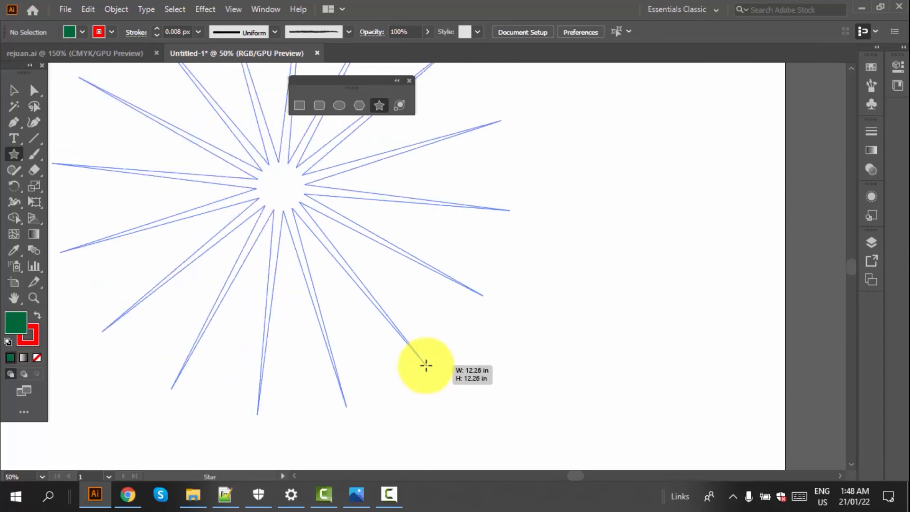
pyautogui.press('Up')
pyautogui.press('Up')
pyautogui.press('Up')
pyautogui.press('Up')
pyautogui.press('Up')
pyautogui.press('Up')
pyautogui.moveTo(426, 365); pyautogui.dragTo(426, 365)
pyautogui.press('Up')
pyautogui.press('Up')
pyautogui.press('Up')
pyautogui.press('Up')
pyautogui.press('Up')
pyautogui.press('Up')
pyautogui.press('Up')
pyautogui.press('Up')
pyautogui.press('Up')
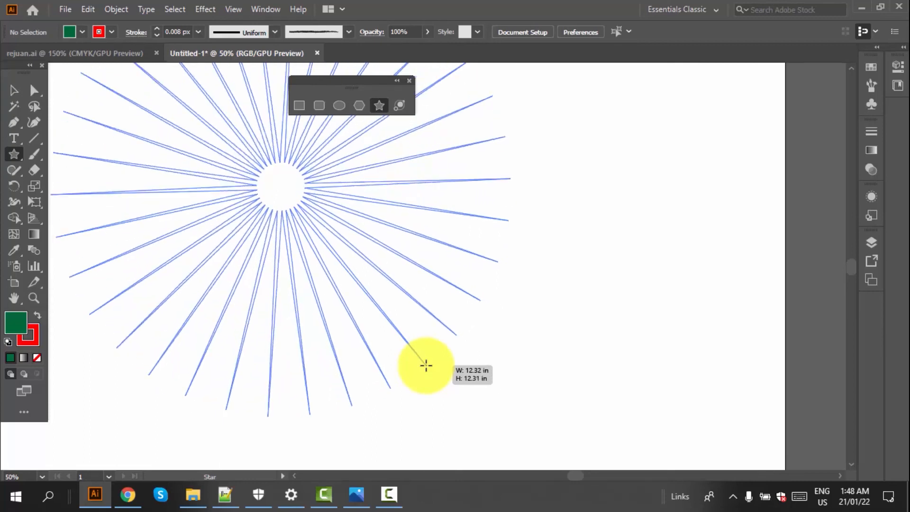
# Lower the point count of the star being drawn to 18 and finish the starburst.
pyautogui.press('Down')
pyautogui.press('Down')
pyautogui.moveTo(427, 365); pyautogui.dragTo(429, 368)
pyautogui.press('Down')
pyautogui.press('Down')
pyautogui.press('Down')
pyautogui.press('Down')
pyautogui.press('Down')
pyautogui.press('Down')
pyautogui.press('Down')
pyautogui.press('Down')
pyautogui.press('Down')
pyautogui.press('Down')
pyautogui.press('Down')
pyautogui.press('Down')
pyautogui.press('Down')
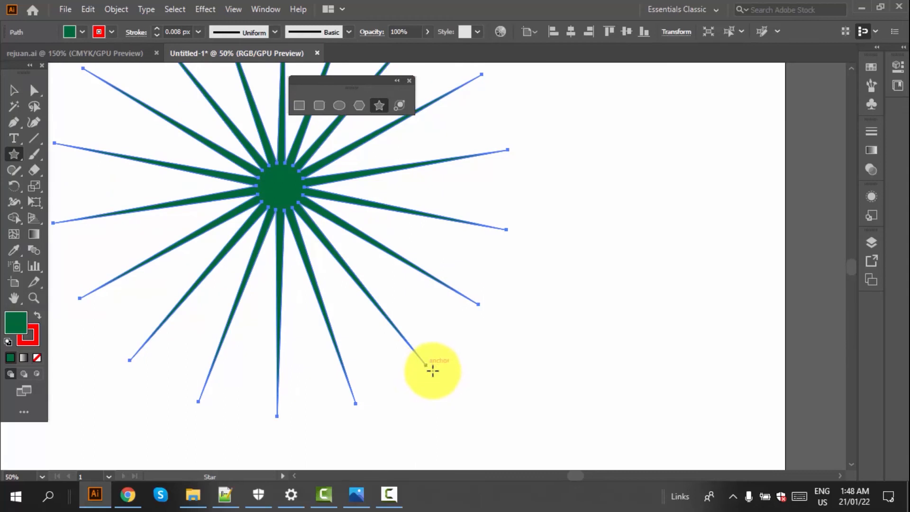
# Change the fill of the starburst to red.
pyautogui.scroll(-2, 356, 372)
pyautogui.scroll(3, 342, 332)
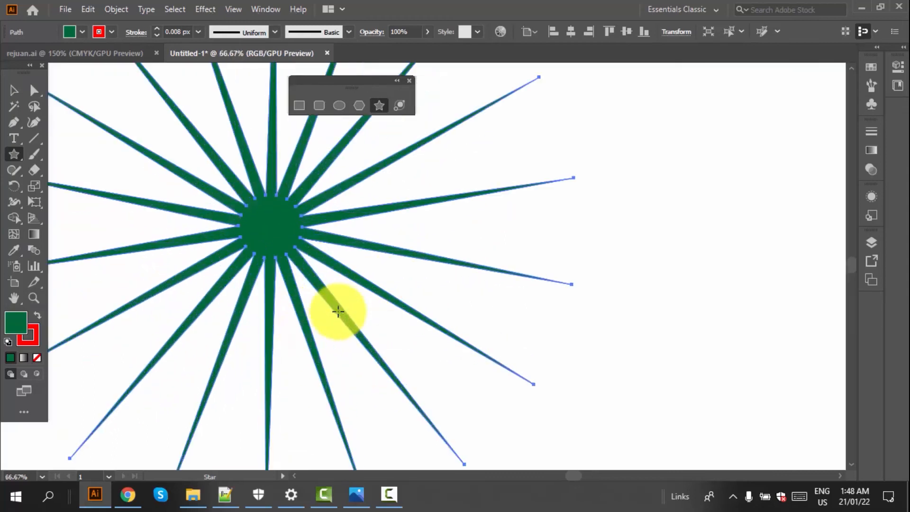
pyautogui.click(82, 32)
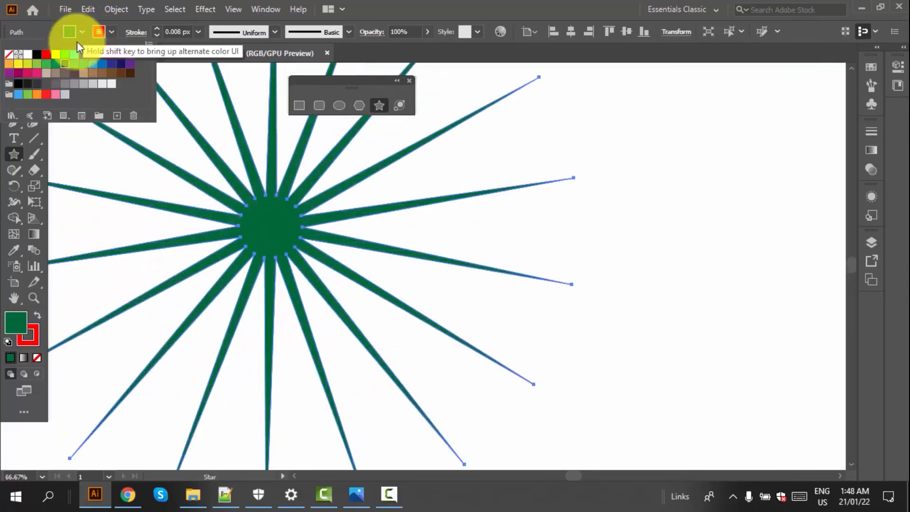
pyautogui.click(49, 56)
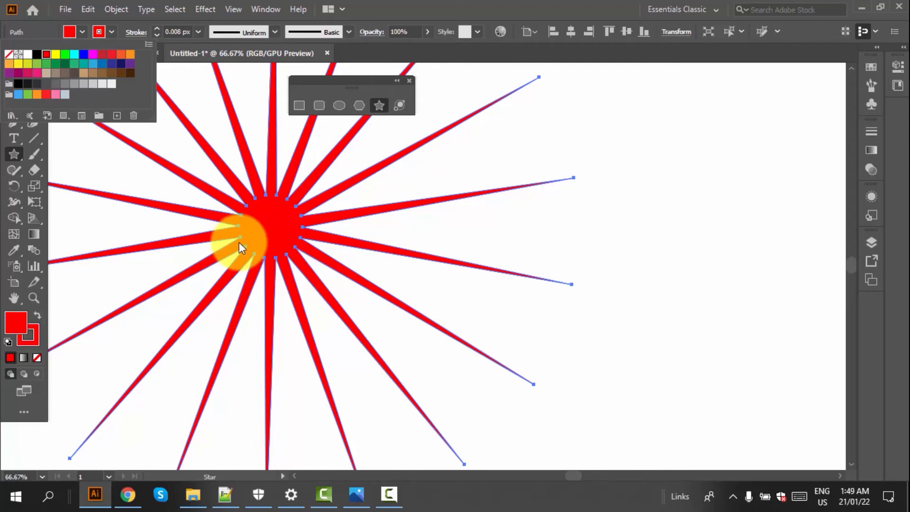
# Delete the red starburst from the artboard.
pyautogui.click(11, 153)
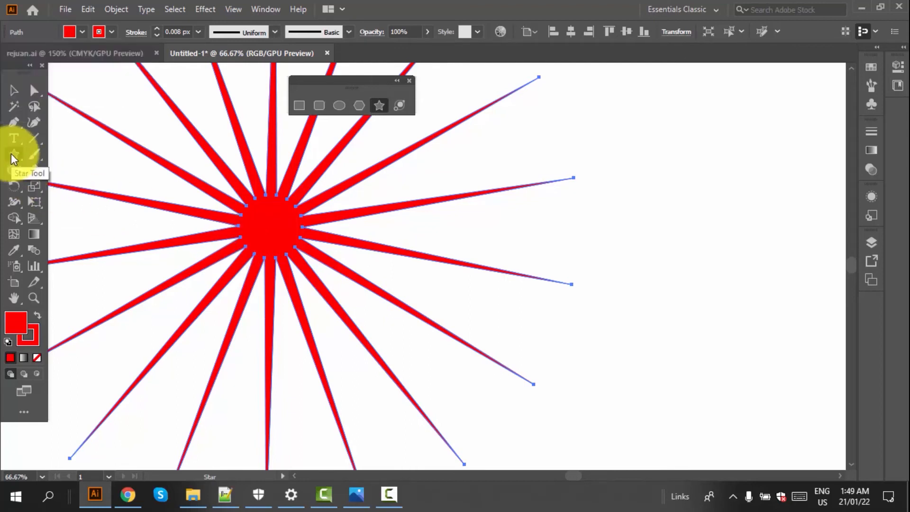
pyautogui.scroll(-3, 214, 264)
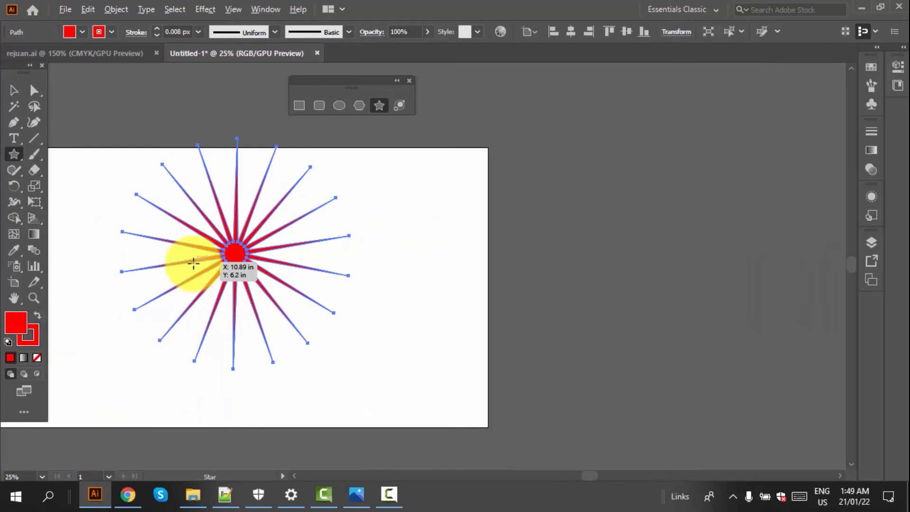
pyautogui.scroll(2, 193, 263)
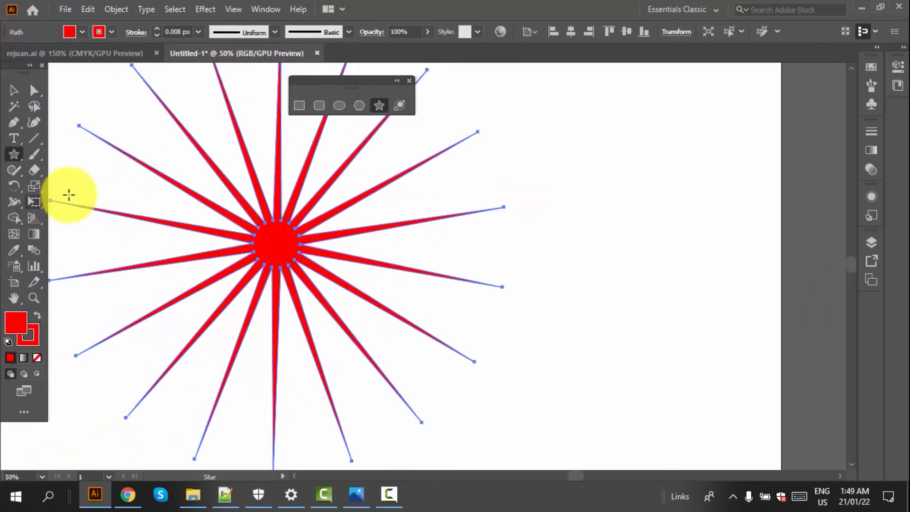
pyautogui.scroll(-2, 285, 274)
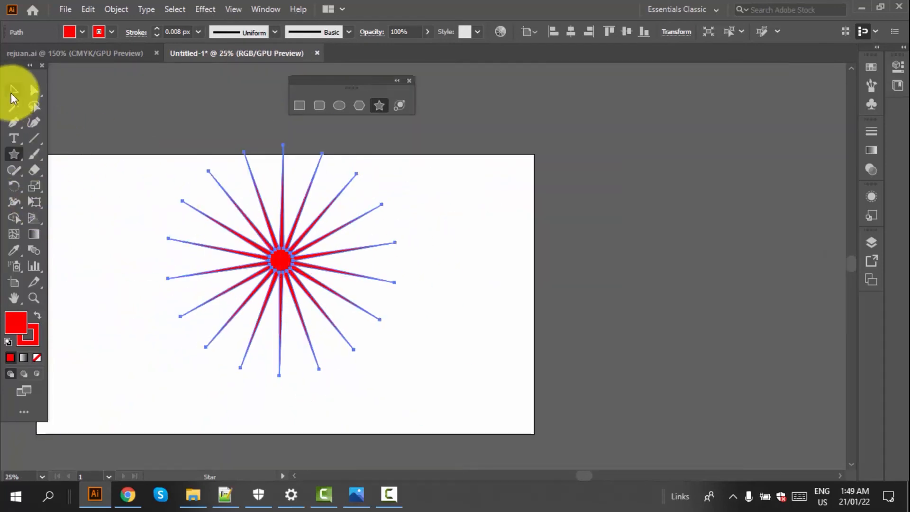
pyautogui.click(12, 93)
pyautogui.press('Delete')
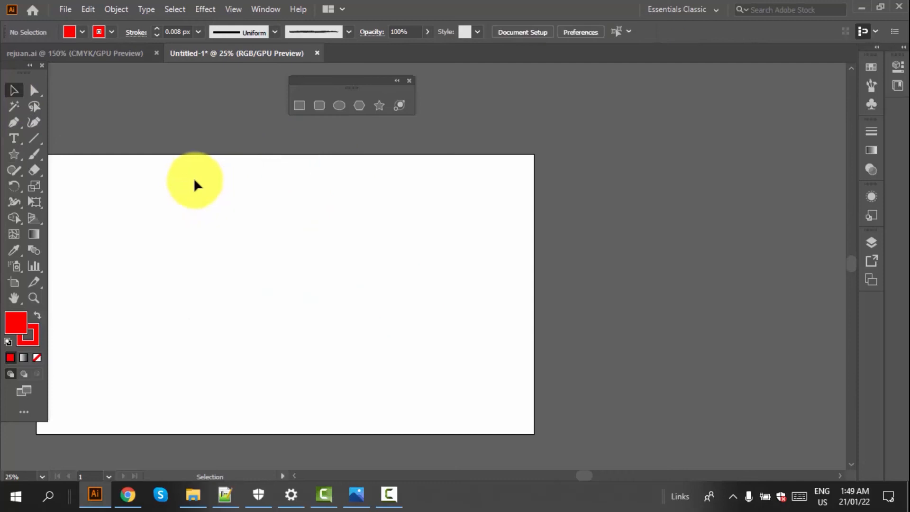
# Start a new many-pointed star on the empty artboard with the Star tool, shrinking it to about 3.1 in wide.
pyautogui.scroll(2, 132, 251)
pyautogui.moveTo(11, 151); pyautogui.dragTo(64, 223)
pyautogui.moveTo(246, 210); pyautogui.dragTo(334, 313)
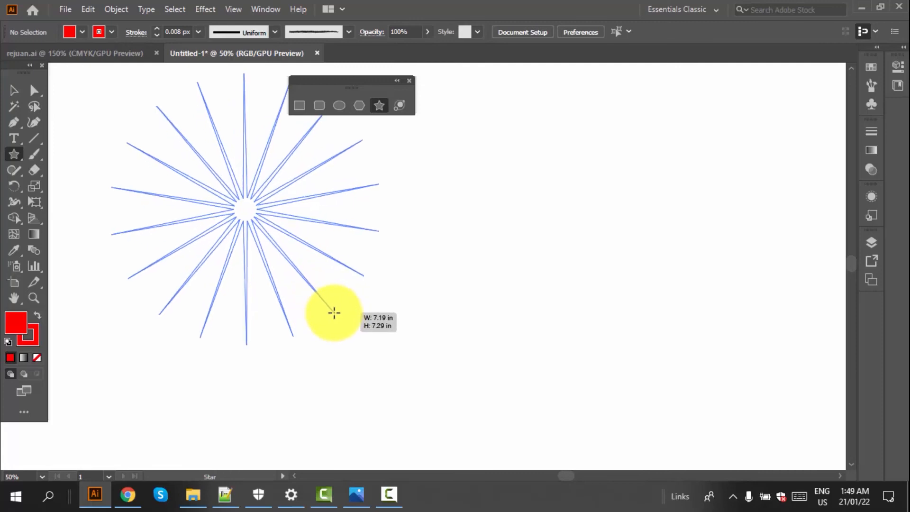
pyautogui.moveTo(334, 313); pyautogui.dragTo(279, 257)
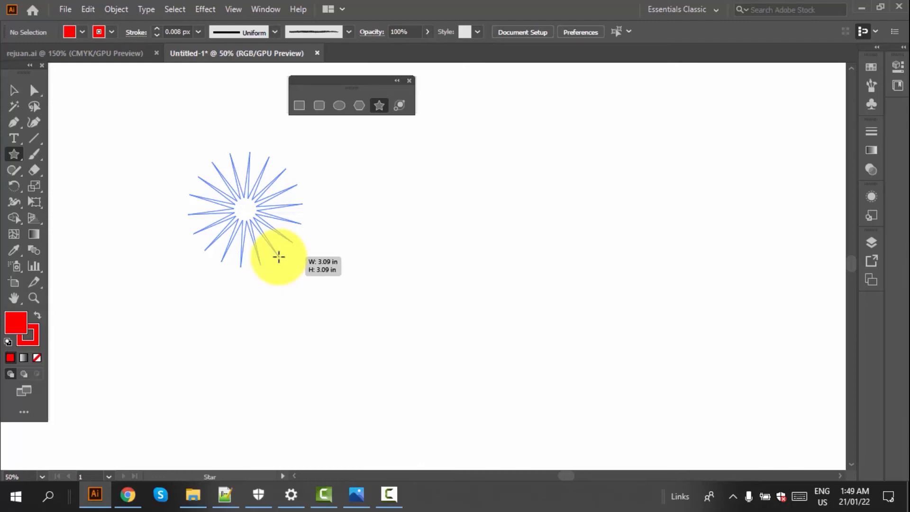
# Reduce the star being drawn to five points and finish it at a much smaller size.
pyautogui.press('Down')
pyautogui.press('Down')
pyautogui.press('Down')
pyautogui.press('Down')
pyautogui.press('Down')
pyautogui.press('Down')
pyautogui.moveTo(278, 257); pyautogui.dragTo(279, 257)
pyautogui.press('Down')
pyautogui.press('Down')
pyautogui.press('Down')
pyautogui.press('Down')
pyautogui.press('Down')
pyautogui.press('Down')
pyautogui.press('Down')
pyautogui.press('Down')
pyautogui.press('Down')
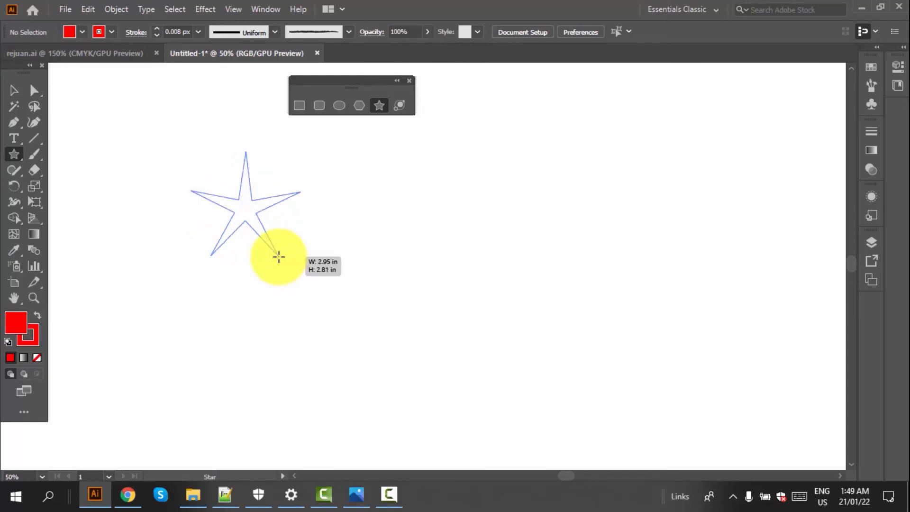
pyautogui.moveTo(279, 255); pyautogui.dragTo(264, 235)
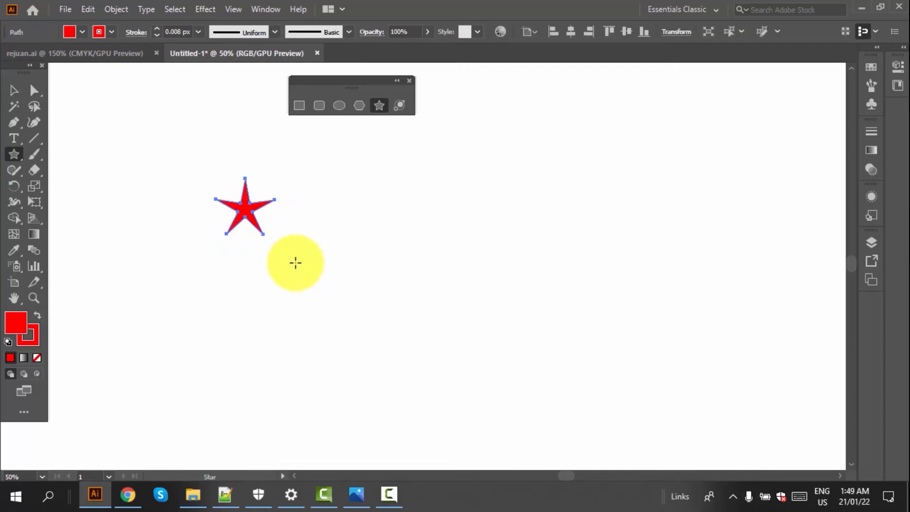
# Draw a second, much larger five-pointed red star to the right of the small one.
pyautogui.moveTo(14, 155); pyautogui.dragTo(57, 217)
pyautogui.moveTo(410, 225); pyautogui.dragTo(495, 311)
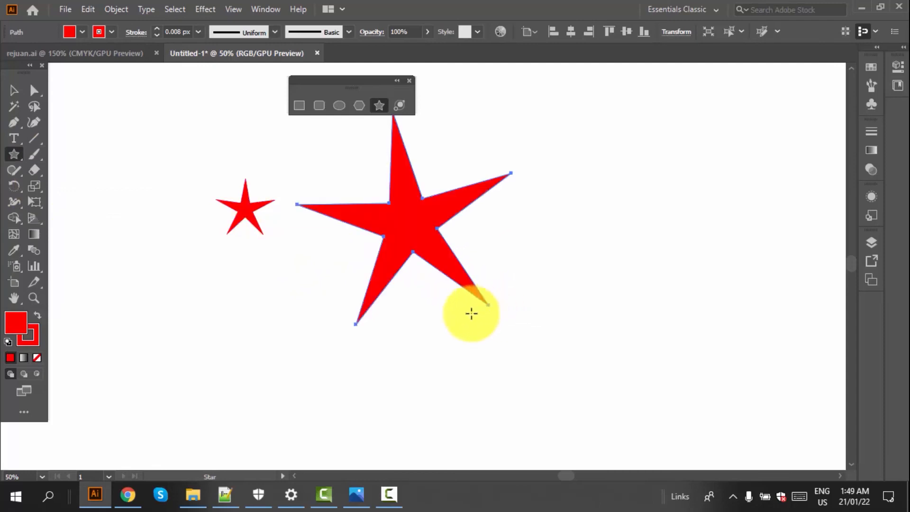
# Select the small and the large red stars and delete them together.
pyautogui.scroll(-1, 284, 361)
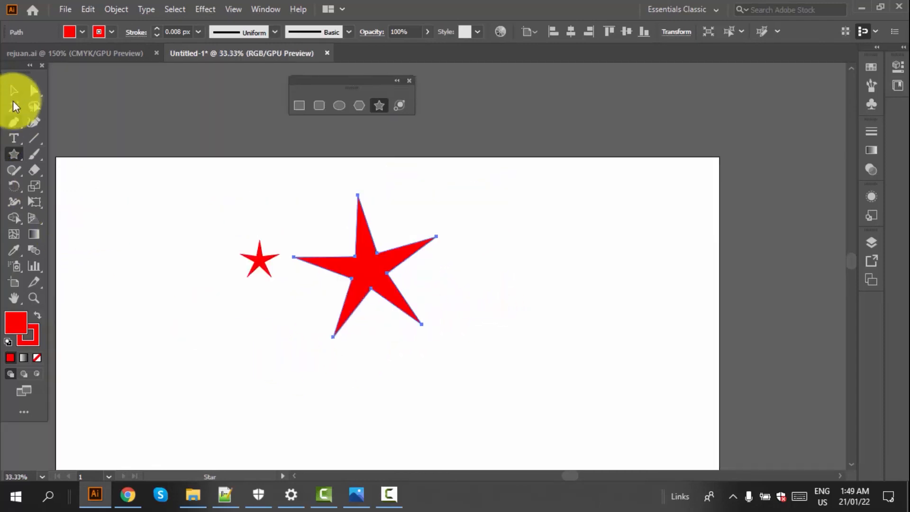
pyautogui.click(14, 90)
pyautogui.moveTo(215, 199); pyautogui.dragTo(483, 371)
pyautogui.press('Delete')
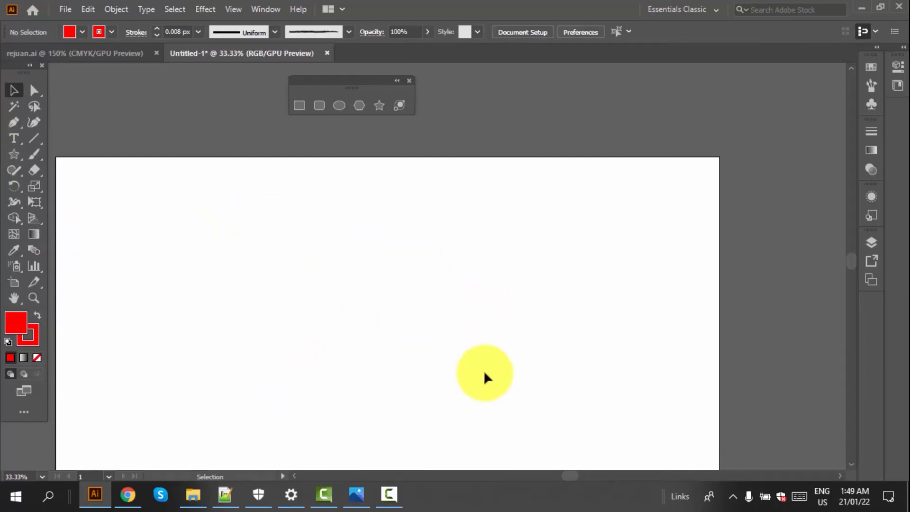
# Draw a large, slightly tilted five-pointed red star with wide arms on the left of the empty area.
pyautogui.scroll(1, 424, 440)
pyautogui.moveTo(14, 152); pyautogui.dragTo(79, 221)
pyautogui.moveTo(226, 219); pyautogui.dragTo(307, 301)
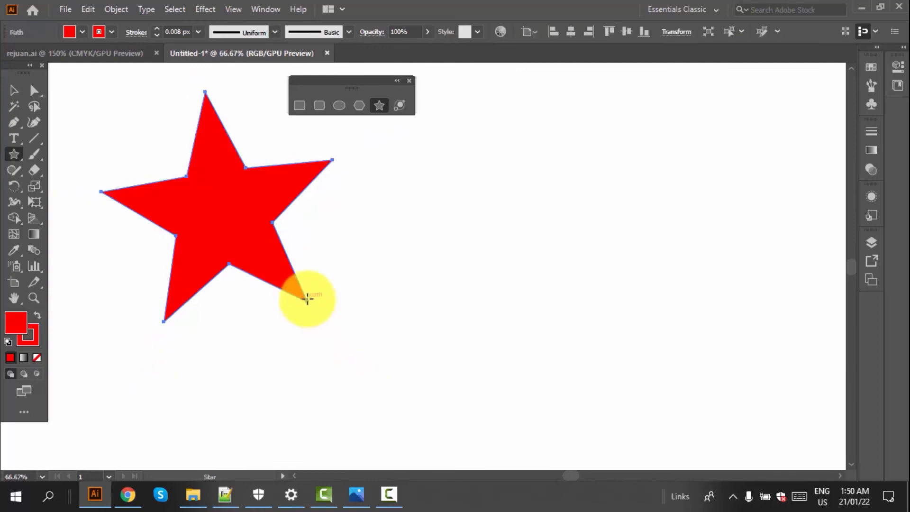
# Start another large star to the right of the five-pointed one and raise its point count.
pyautogui.click(11, 156)
pyautogui.moveTo(508, 220); pyautogui.dragTo(615, 323)
pyautogui.press('Up')
pyautogui.press('Up')
pyautogui.press('Up')
pyautogui.press('Up')
pyautogui.press('Up')
pyautogui.press('Up')
pyautogui.press('Up')
pyautogui.press('Up')
pyautogui.press('Up')
pyautogui.press('Up')
pyautogui.press('Up')
pyautogui.press('Up')
pyautogui.press('Up')
pyautogui.press('Up')
pyautogui.press('Up')
pyautogui.press('Up')
pyautogui.press('Up')
pyautogui.press('Up')
pyautogui.press('Up')
pyautogui.press('Up')
# Lower the point count of the star being drawn, raise it again, and finish it as a dense red starburst.
pyautogui.press('Down')
pyautogui.press('Down')
pyautogui.press('Down')
pyautogui.press('Down')
pyautogui.press('Down')
pyautogui.press('Down')
pyautogui.press('Down')
pyautogui.press('Down')
pyautogui.press('Down')
pyautogui.press('Down')
pyautogui.press('Down')
pyautogui.press('Down')
pyautogui.press('Down')
pyautogui.press('Down')
pyautogui.press('Down')
pyautogui.press('Down')
pyautogui.press('Down')
pyautogui.press('Down')
pyautogui.press('Down')
pyautogui.press('Down')
pyautogui.press('Down')
pyautogui.press('Up')
pyautogui.press('Up')
pyautogui.press('Up')
pyautogui.press('Up')
pyautogui.press('Up')
pyautogui.press('Up')
pyautogui.press('Up')
pyautogui.press('Up')
pyautogui.press('Up')
pyautogui.press('Up')
pyautogui.press('Up')
pyautogui.press('Up')
pyautogui.press('Up')
pyautogui.press('Up')
pyautogui.press('Up')
pyautogui.press('Up')
pyautogui.press('Up')
pyautogui.press('Up')
pyautogui.press('Up')
pyautogui.press('Up')
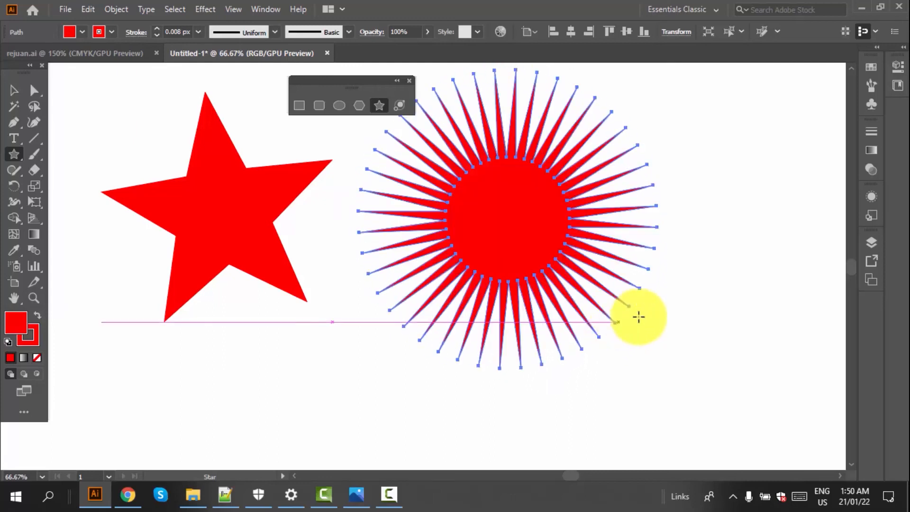
# Select the five-pointed star and the dense starburst and delete both.
pyautogui.click(12, 94)
pyautogui.click(504, 254)
pyautogui.moveTo(86, 135); pyautogui.dragTo(612, 407)
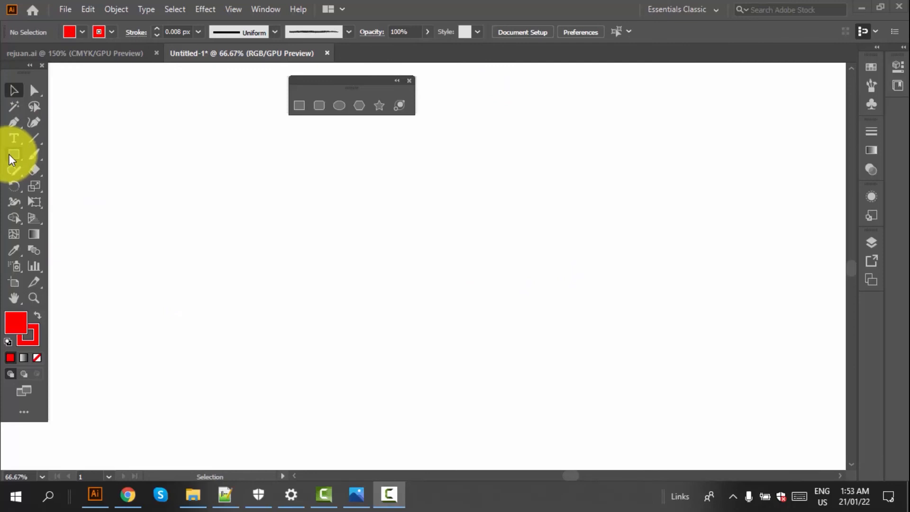
# Draw a red rectangle, slightly wider than tall, in the empty area with the Rectangle tool.
pyautogui.click(10, 155)
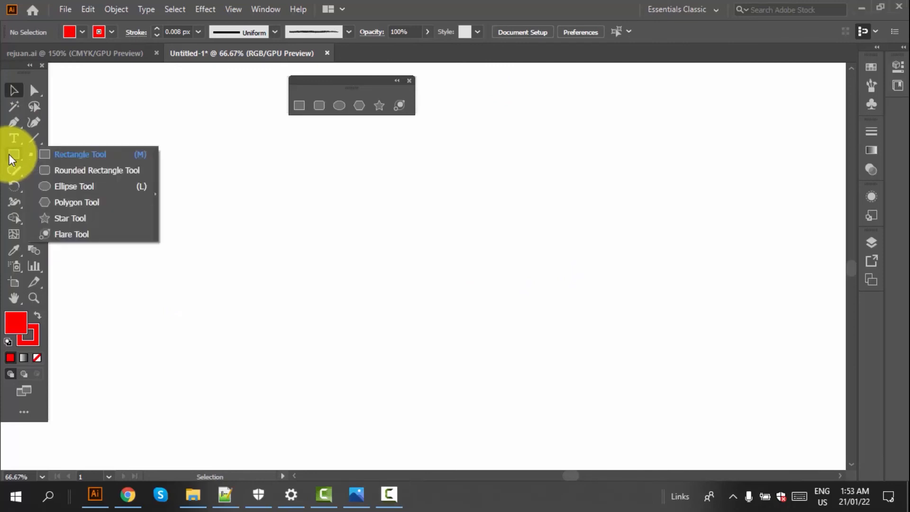
pyautogui.click(83, 156)
pyautogui.moveTo(228, 197); pyautogui.dragTo(443, 363)
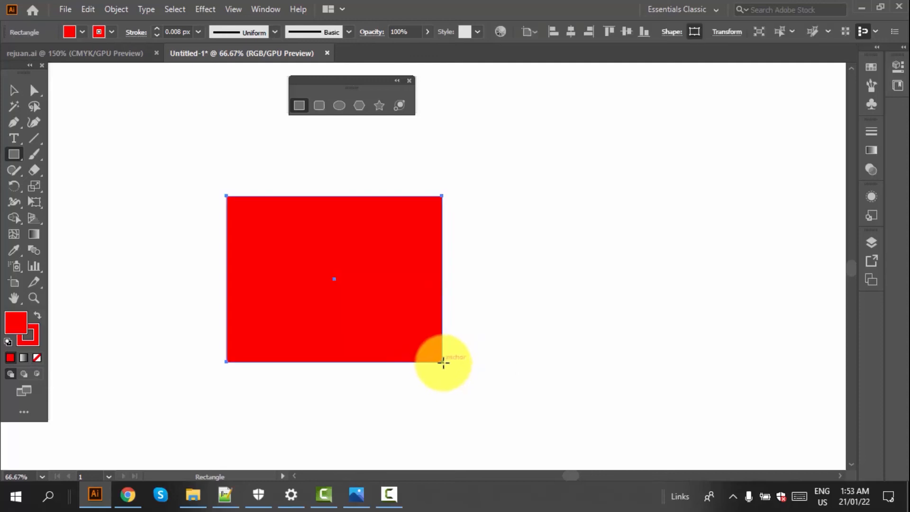
# Round only the red rectangle's upper-right corner to about 1.91 in with the Direct Selection tool.
pyautogui.click(34, 90)
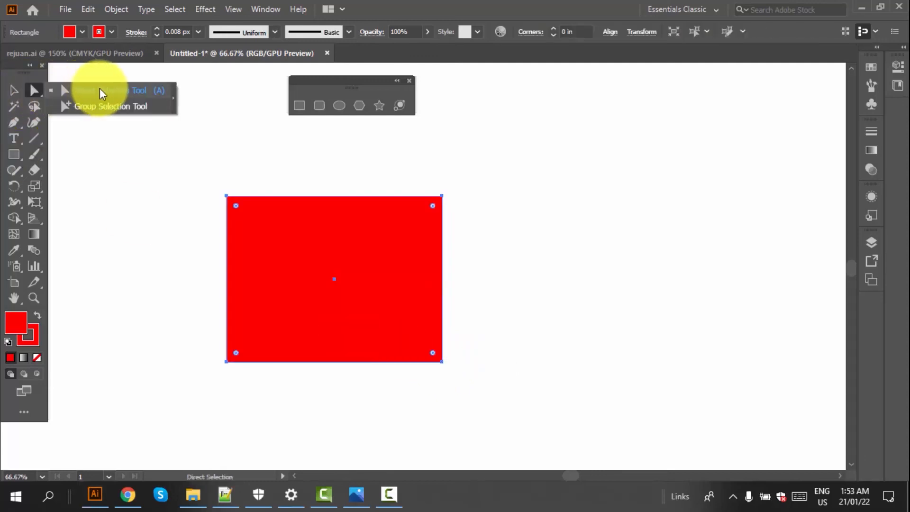
pyautogui.click(99, 90)
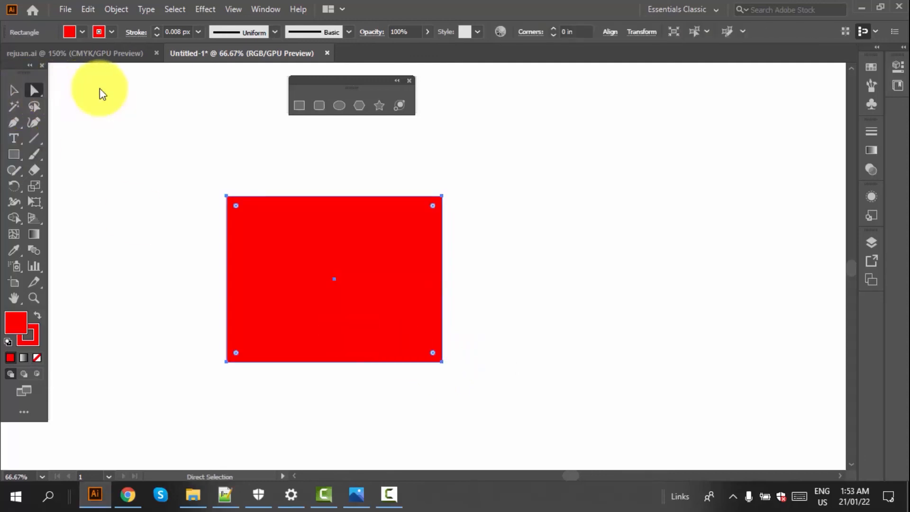
pyautogui.click(441, 197)
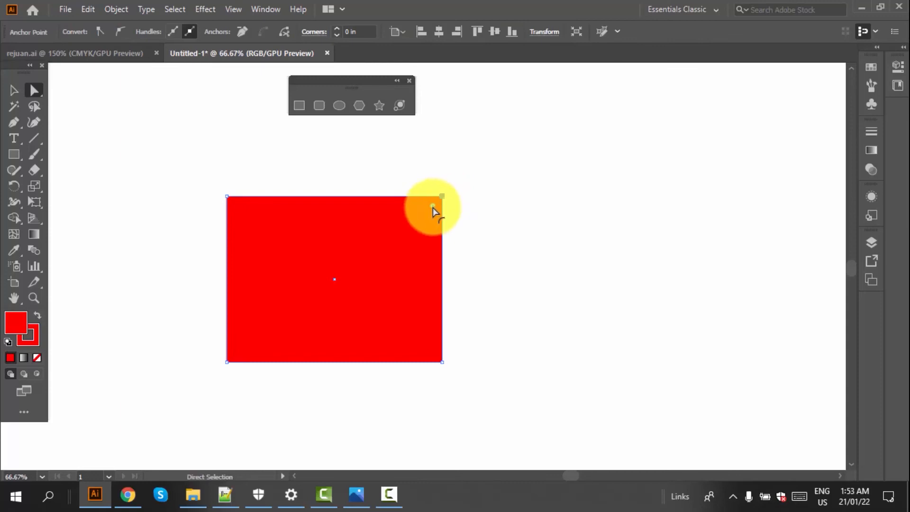
pyautogui.moveTo(433, 210); pyautogui.dragTo(369, 314)
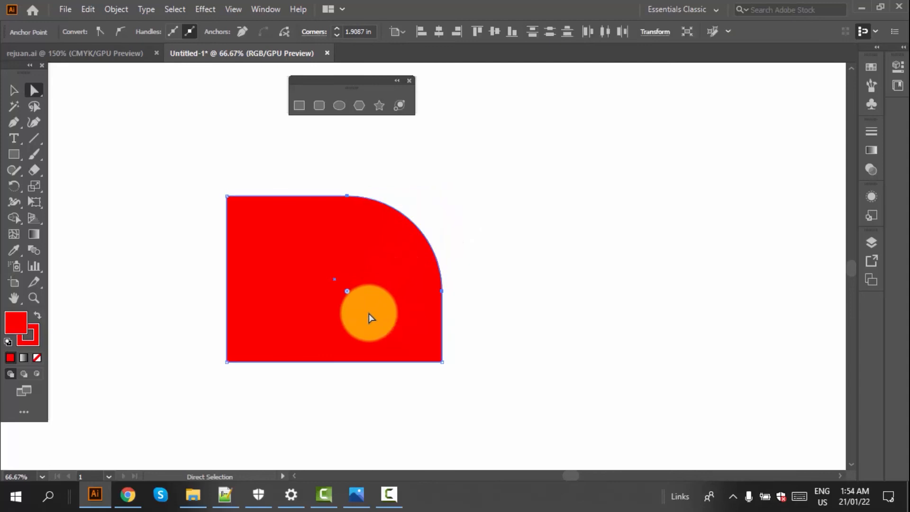
# Round the red shape's lower-left corner to about 1.69 in and move the whole shape left to free space beside it.
pyautogui.click(429, 246)
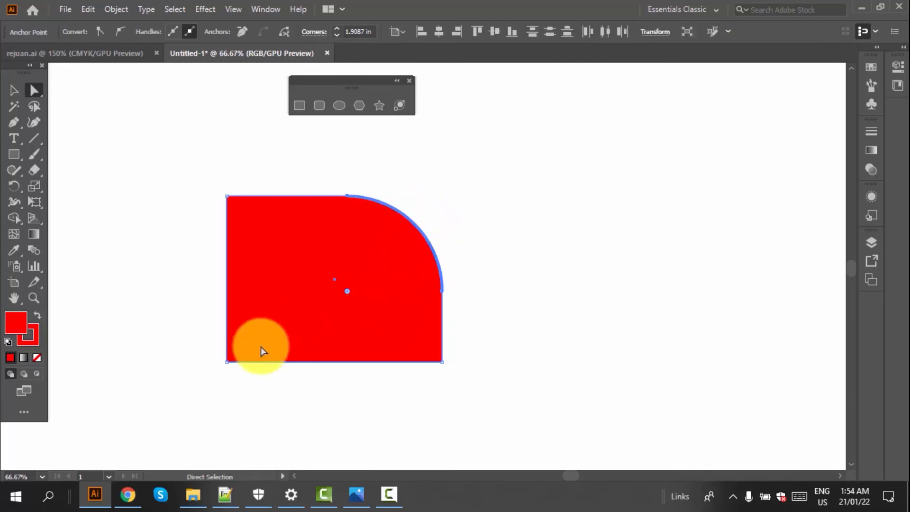
pyautogui.click(226, 363)
pyautogui.moveTo(237, 355); pyautogui.dragTo(346, 320)
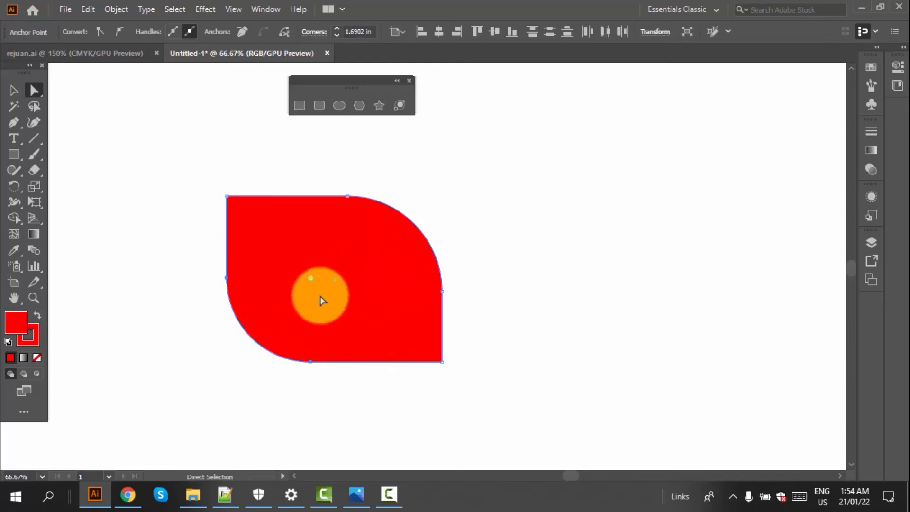
pyautogui.moveTo(377, 244); pyautogui.dragTo(217, 221)
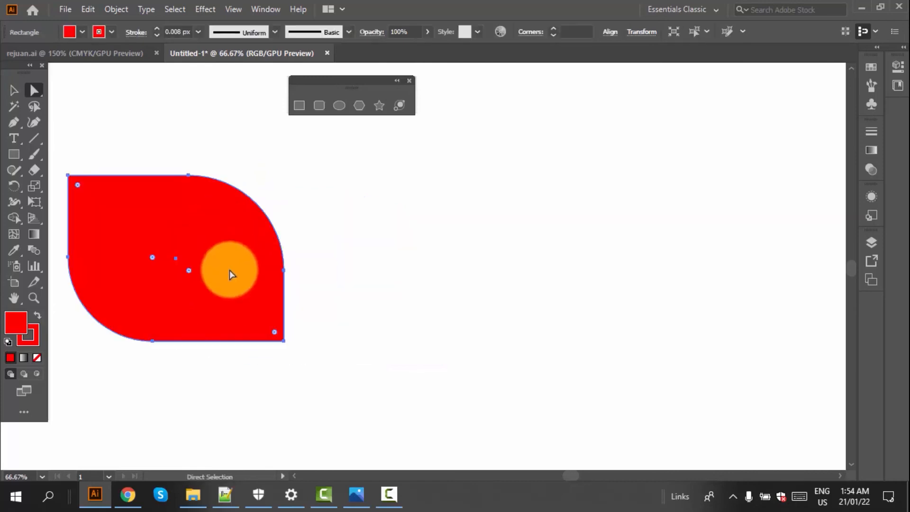
# Draw a second rectangle, slightly wider than tall, in the empty space right of the red shape.
pyautogui.rightClick(11, 151)
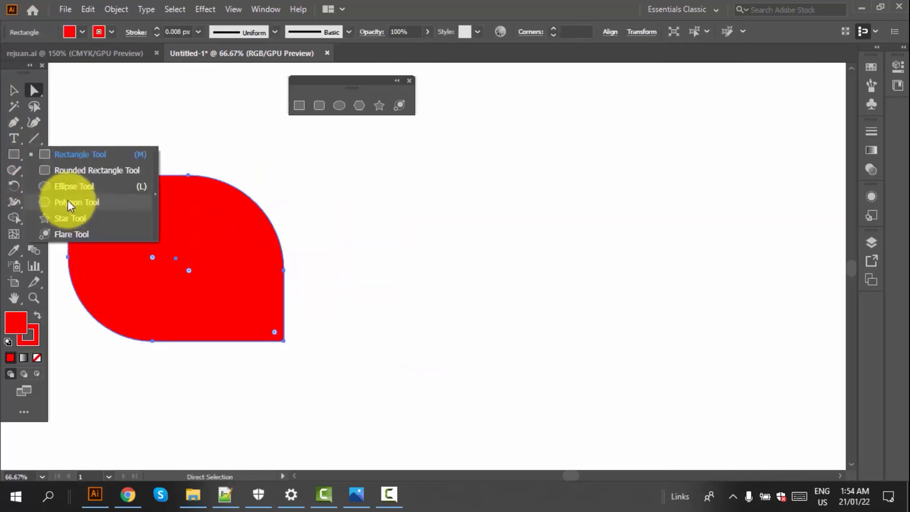
pyautogui.click(71, 156)
pyautogui.moveTo(445, 214); pyautogui.dragTo(669, 379)
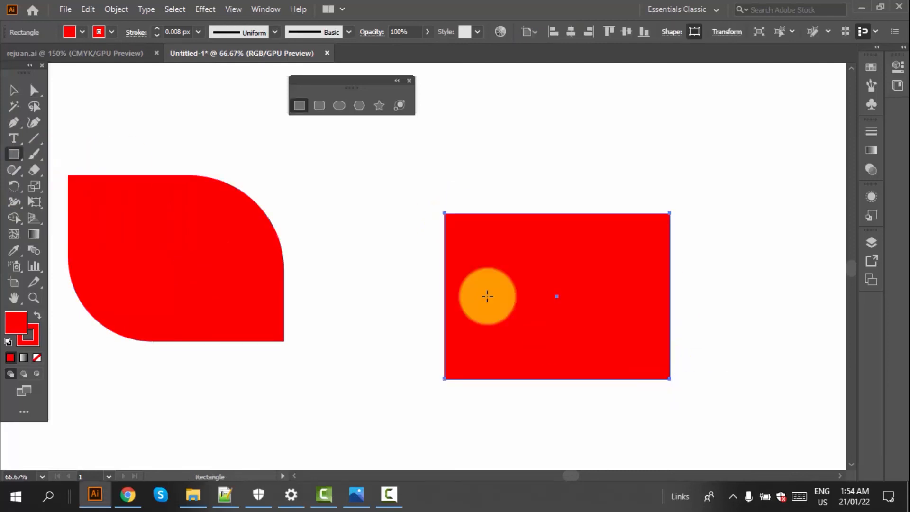
# Fill the new rectangle with dark green and set its stroke to none.
pyautogui.click(82, 32)
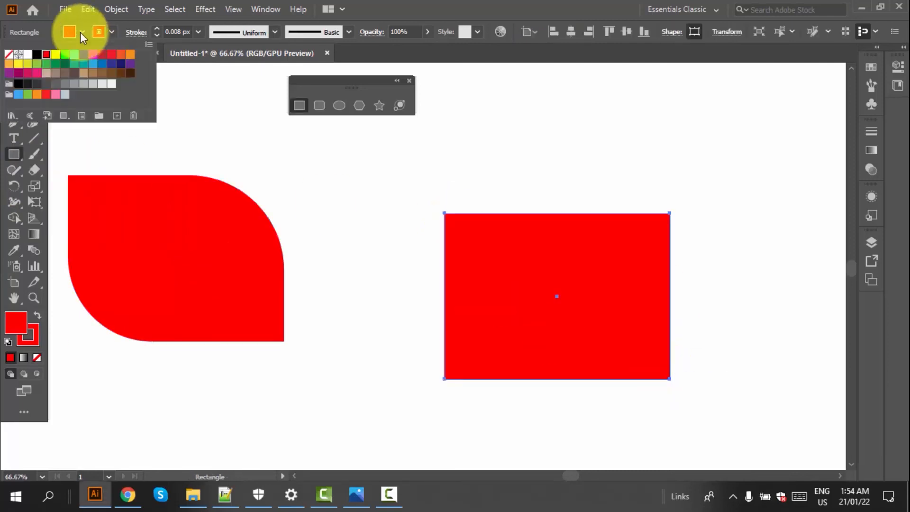
pyautogui.click(66, 69)
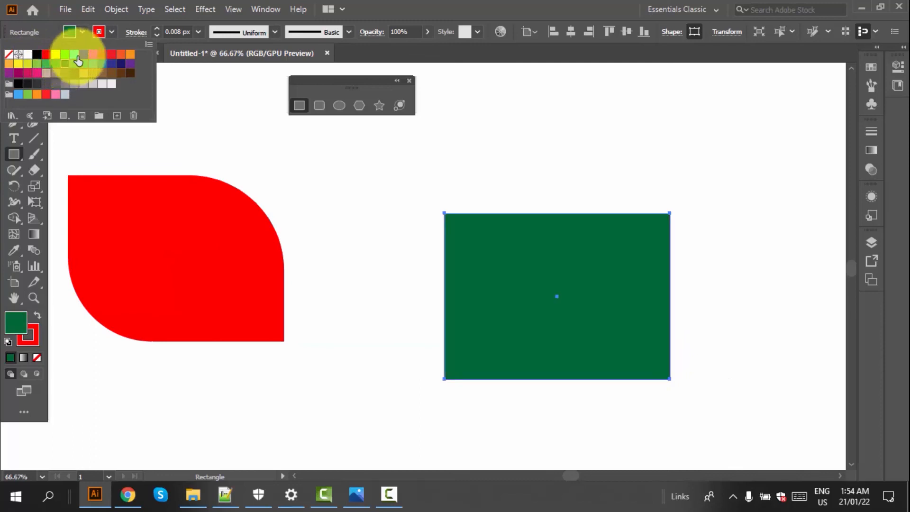
pyautogui.click(109, 30)
pyautogui.click(109, 30)
pyautogui.click(9, 56)
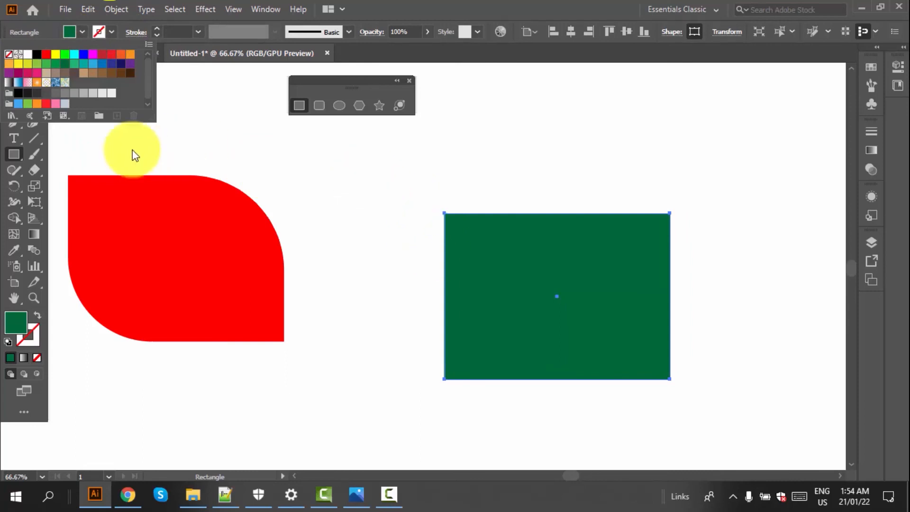
# Round only the green rectangle's upper-right corner to about 3.04 in with the Direct Selection tool.
pyautogui.moveTo(33, 91)
pyautogui.mouseDown()
pyautogui.moveTo(70, 101)
pyautogui.moveTo(118, 91)
pyautogui.mouseUp()
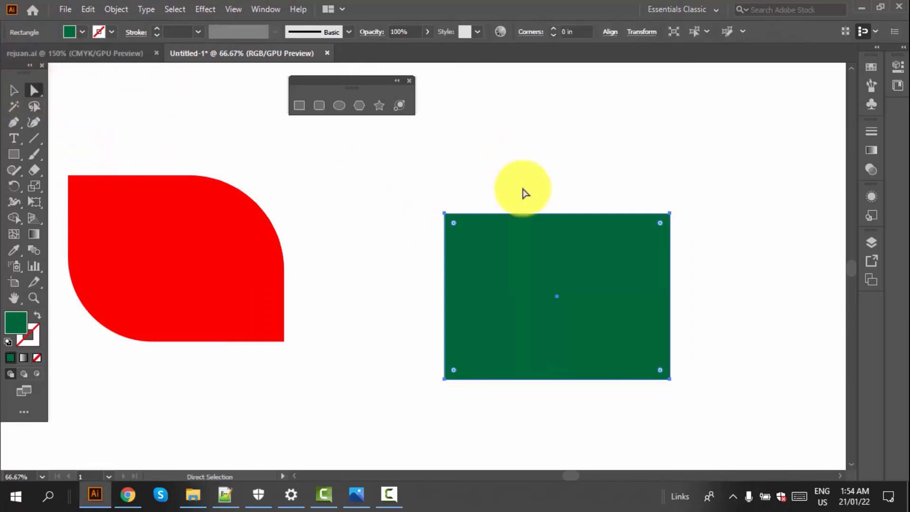
pyautogui.doubleClick(661, 226)
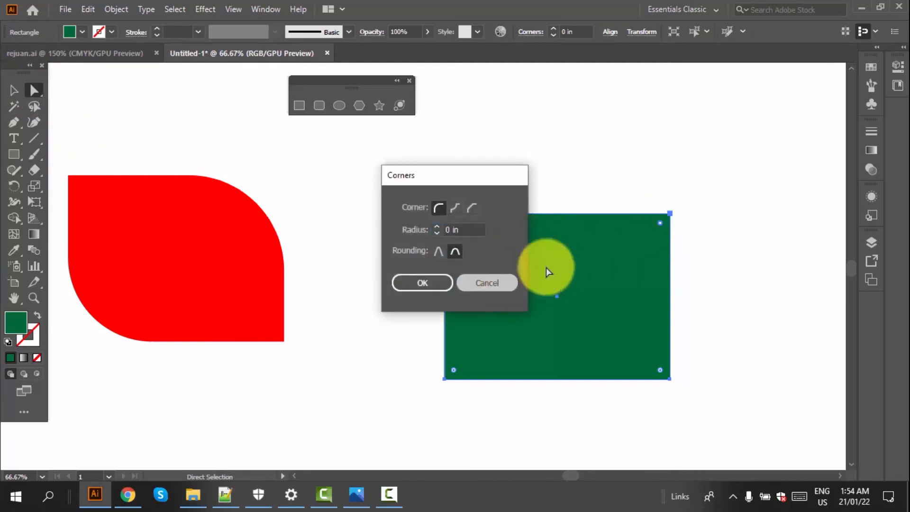
pyautogui.click(504, 283)
pyautogui.click(671, 214)
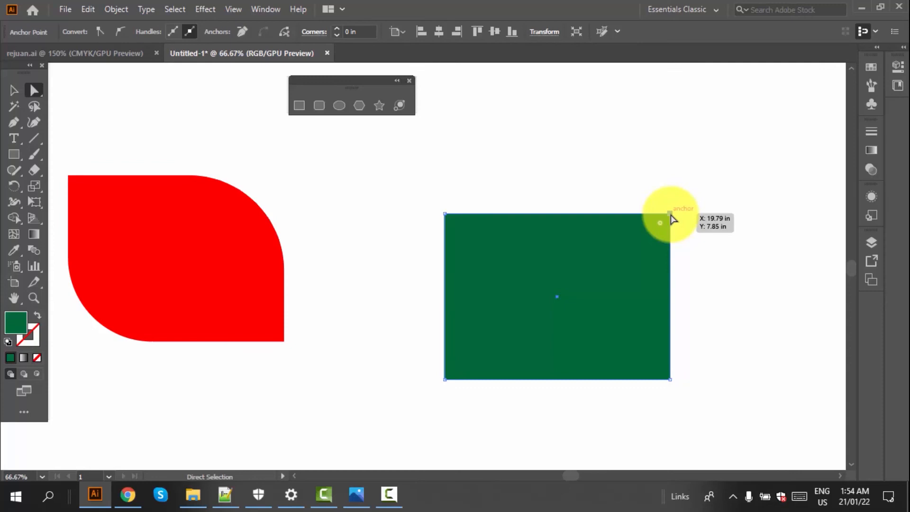
pyautogui.moveTo(662, 228); pyautogui.dragTo(542, 377)
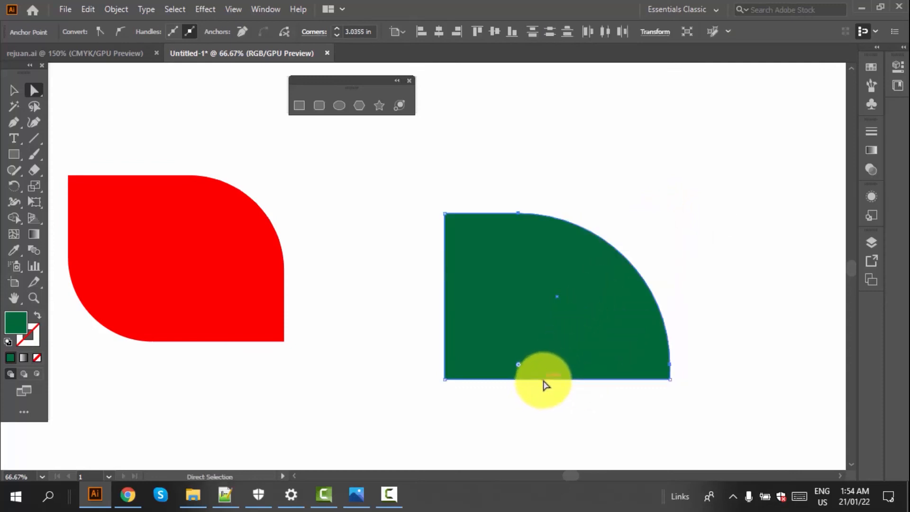
# Round the green shape's lower-left corner to about 3.33 in to give it a leaf-like outline.
pyautogui.click(444, 380)
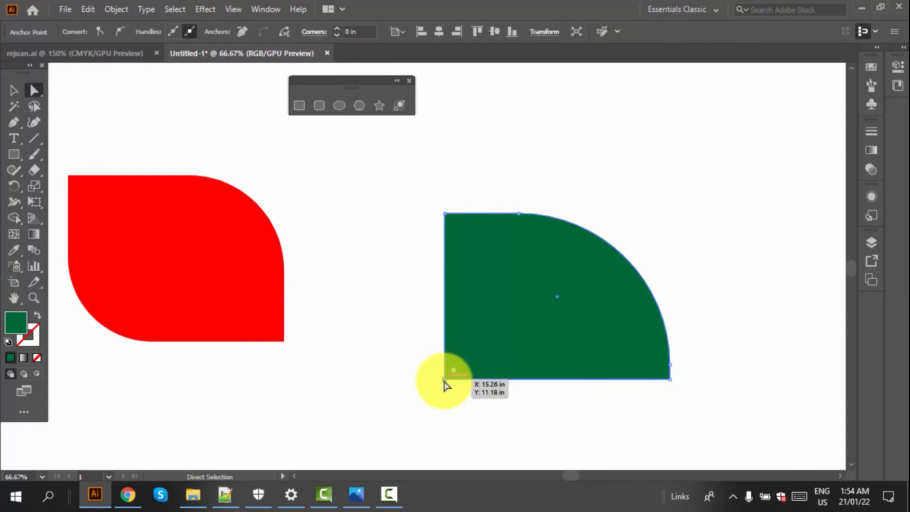
pyautogui.moveTo(457, 374); pyautogui.dragTo(671, 259)
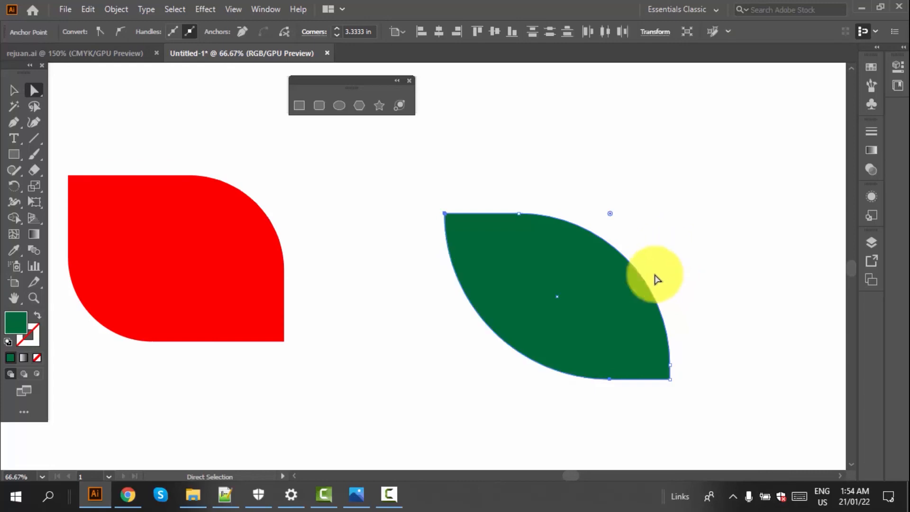
pyautogui.moveTo(625, 341); pyautogui.dragTo(476, 336)
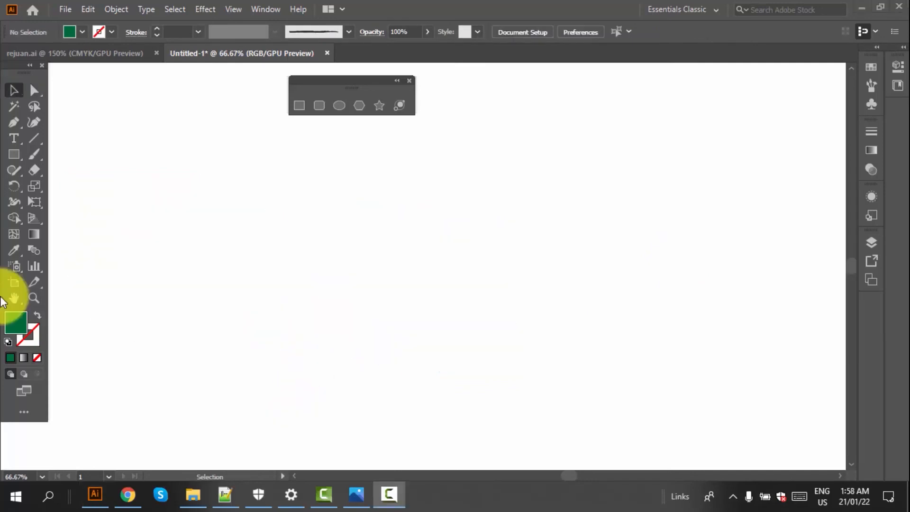
# Draw a large flare with many rays on the empty artboard using the Flare tool.
pyautogui.click(10, 156)
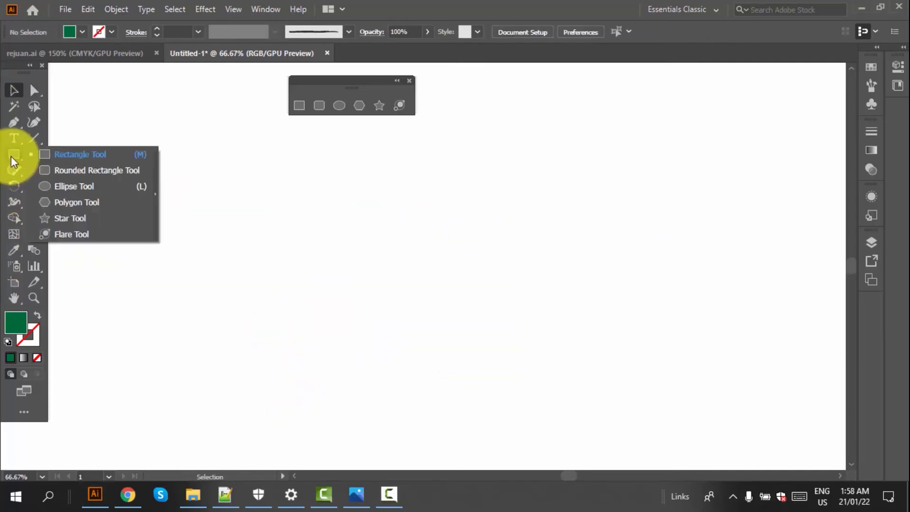
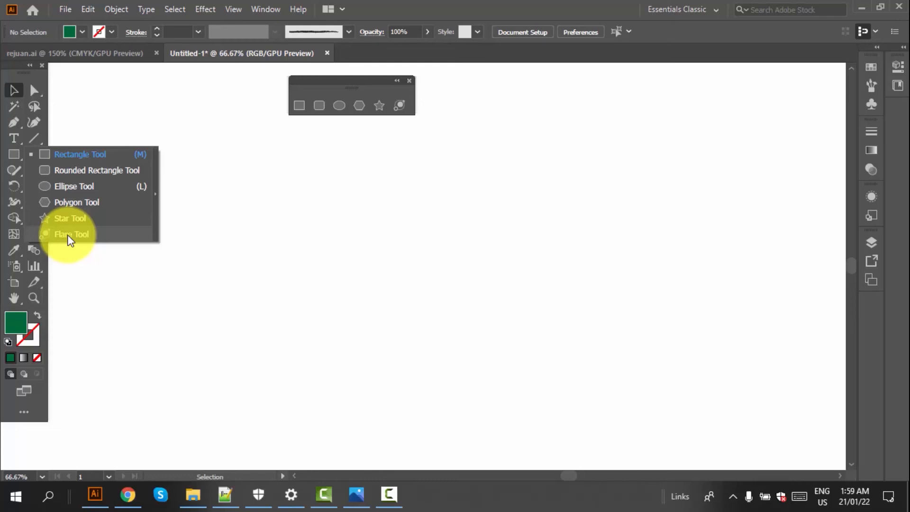
pyautogui.click(66, 234)
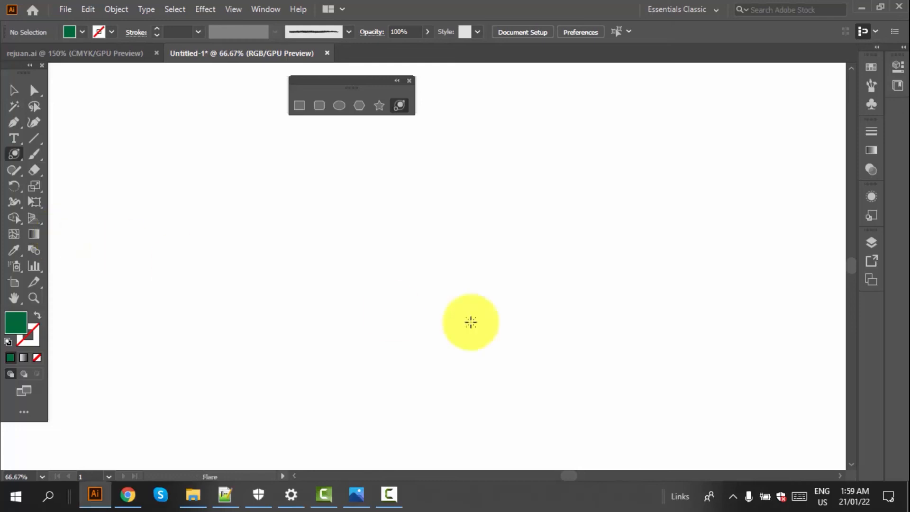
pyautogui.moveTo(280, 210); pyautogui.dragTo(301, 253)
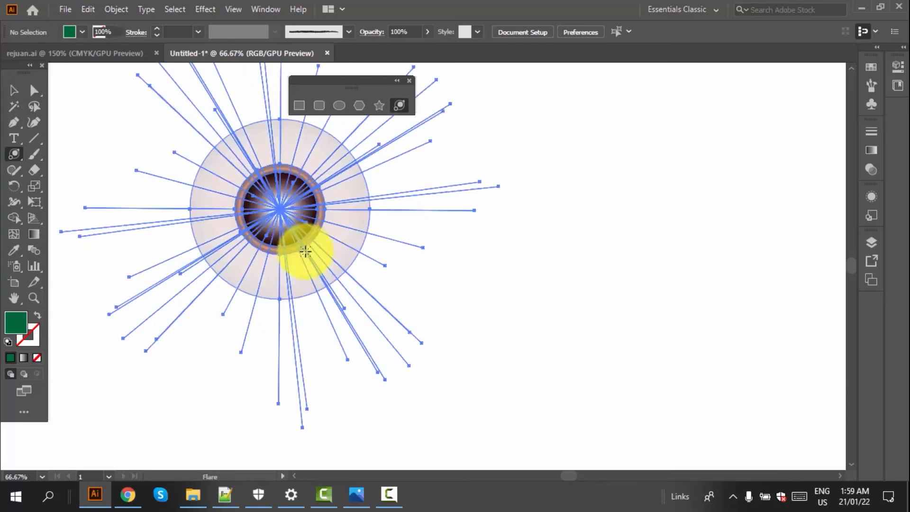
pyautogui.scroll(-5, 228, 313)
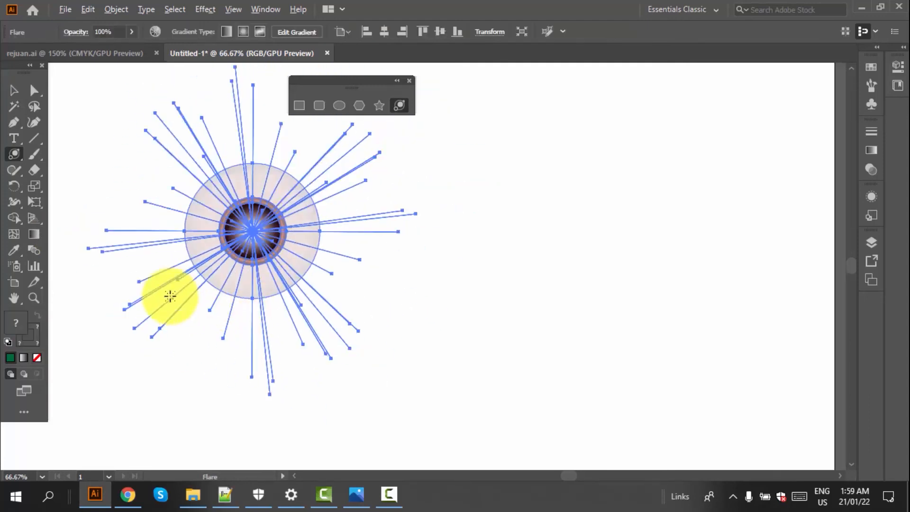
pyautogui.scroll(1, 232, 321)
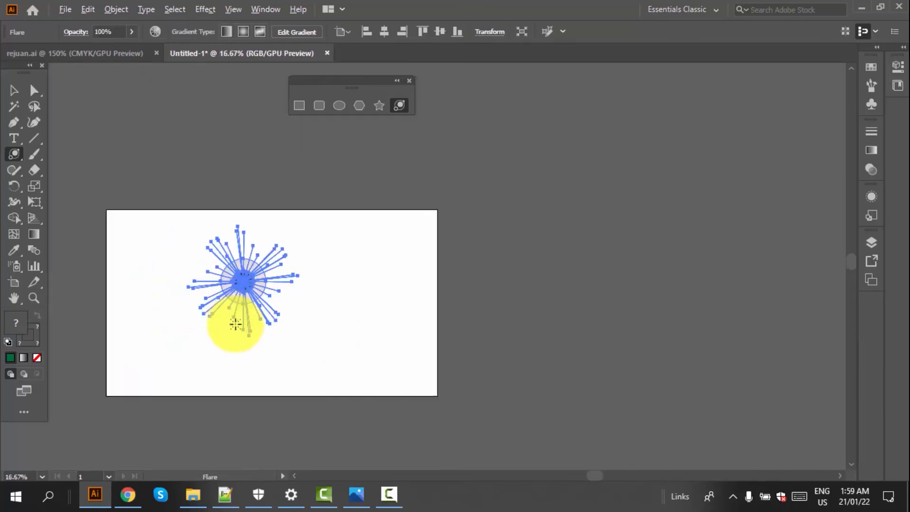
# Draw a dark green rectangle over the flare that covers the entire artboard.
pyautogui.click(12, 152)
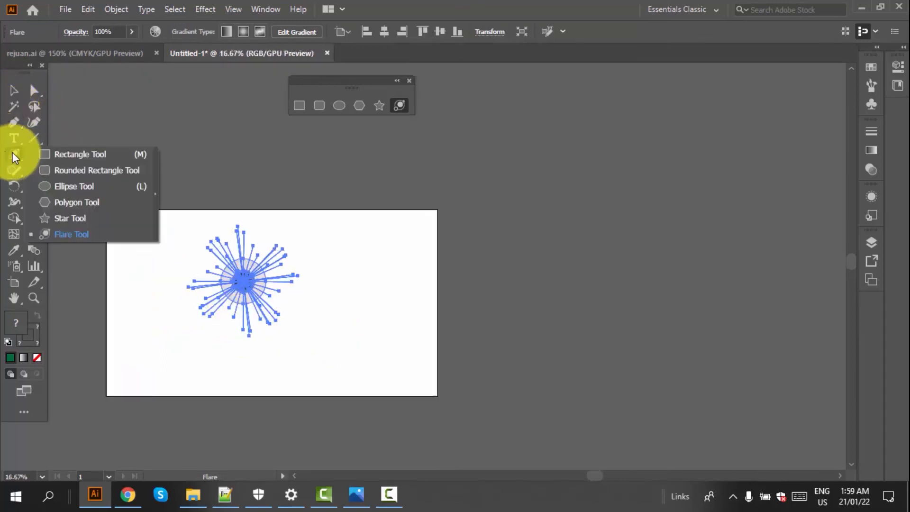
pyautogui.click(83, 155)
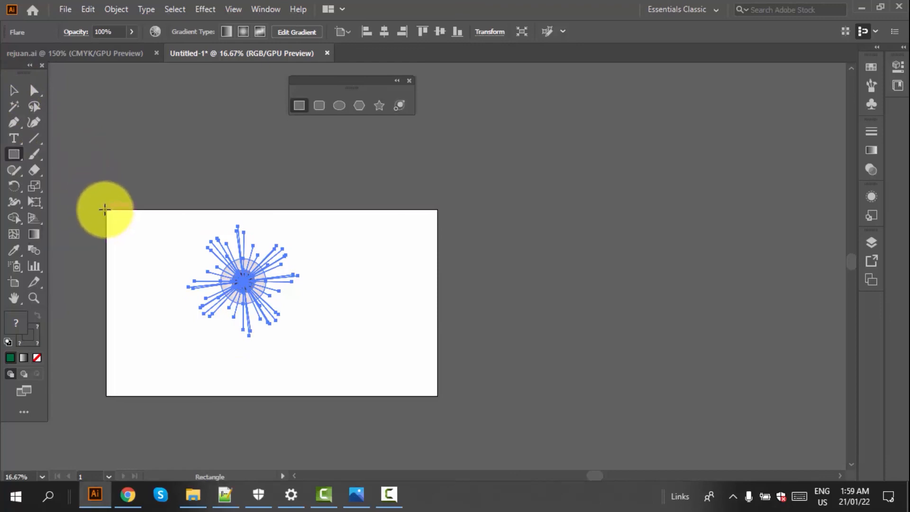
pyautogui.moveTo(108, 212); pyautogui.dragTo(438, 396)
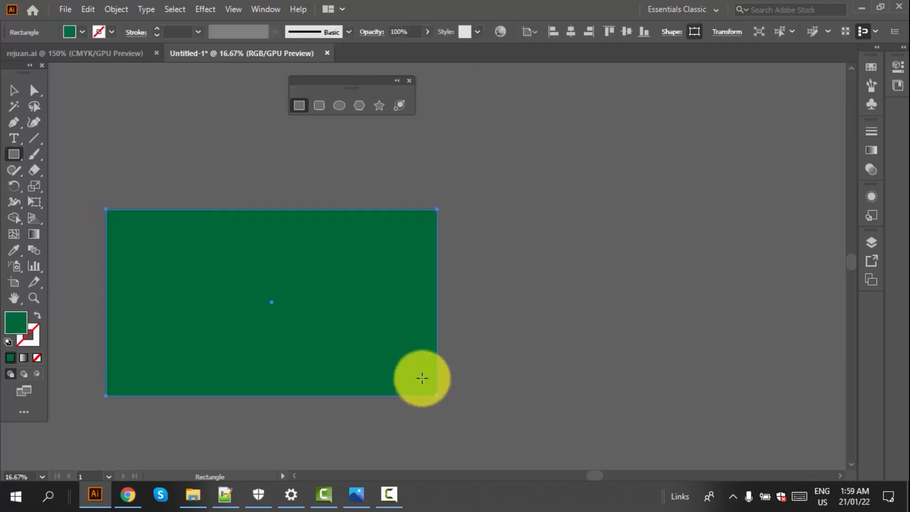
# Send the green rectangle to the back, behind the flare, and inspect the flare against the green background.
pyautogui.keyDown('alt'); pyautogui.scroll(1, 419, 410); pyautogui.keyUp('alt')
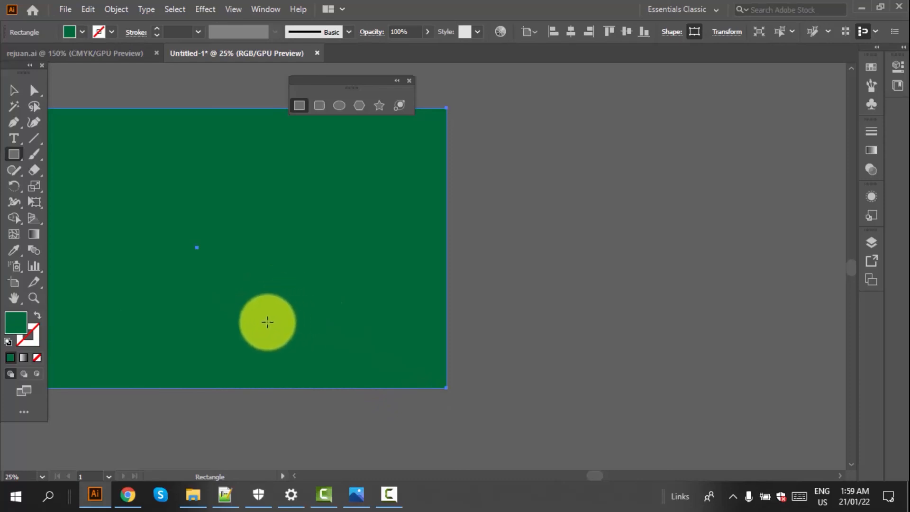
pyautogui.rightClick(267, 323)
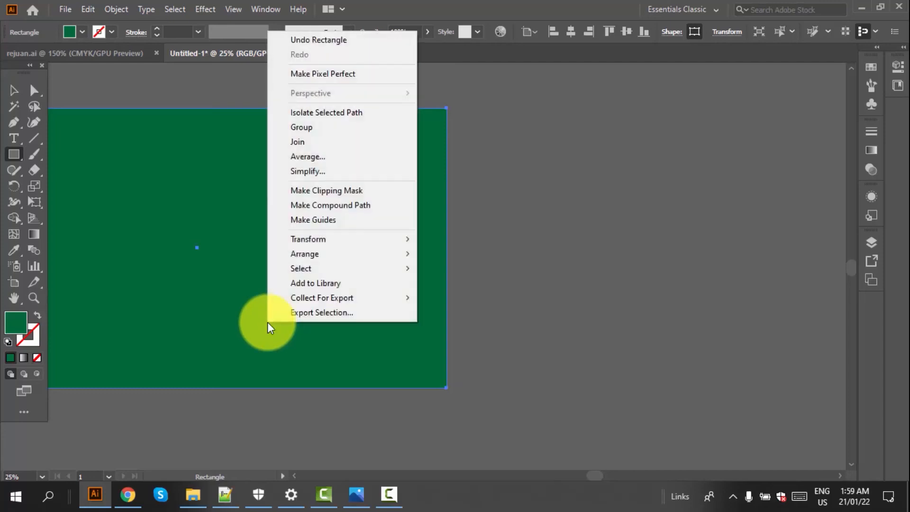
pyautogui.moveTo(297, 256)
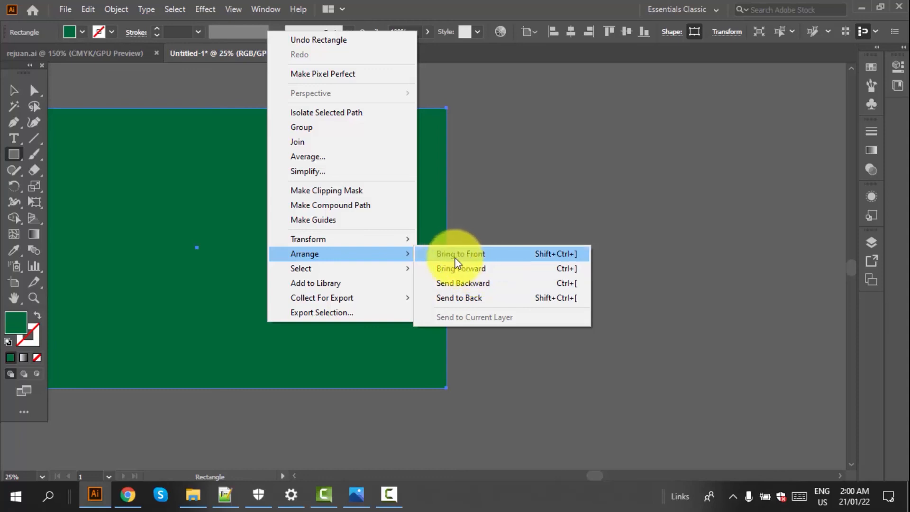
pyautogui.click(459, 298)
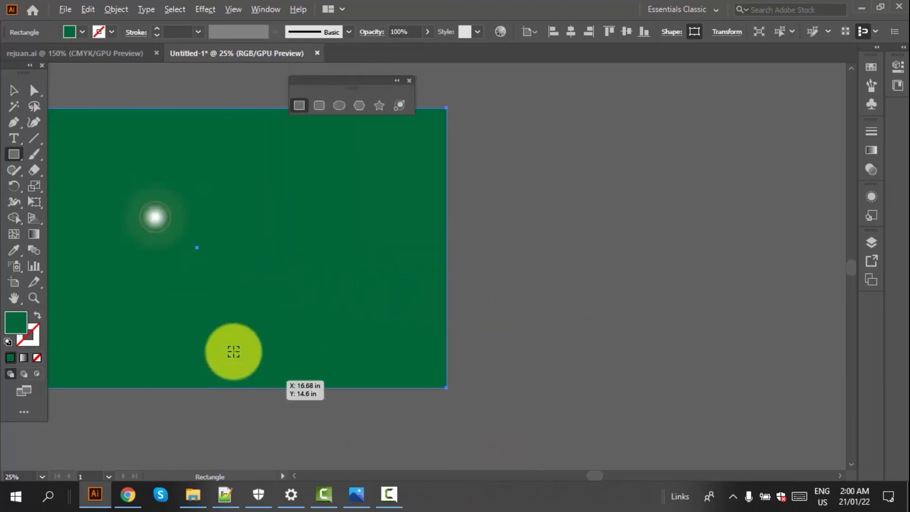
pyautogui.scroll(3, 117, 223)
pyautogui.scroll(-3, 264, 273)
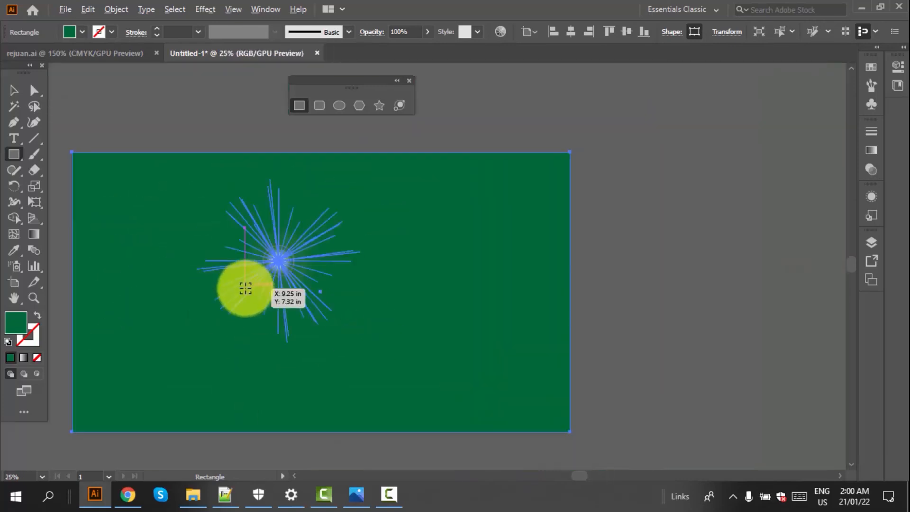
pyautogui.scroll(2, 244, 288)
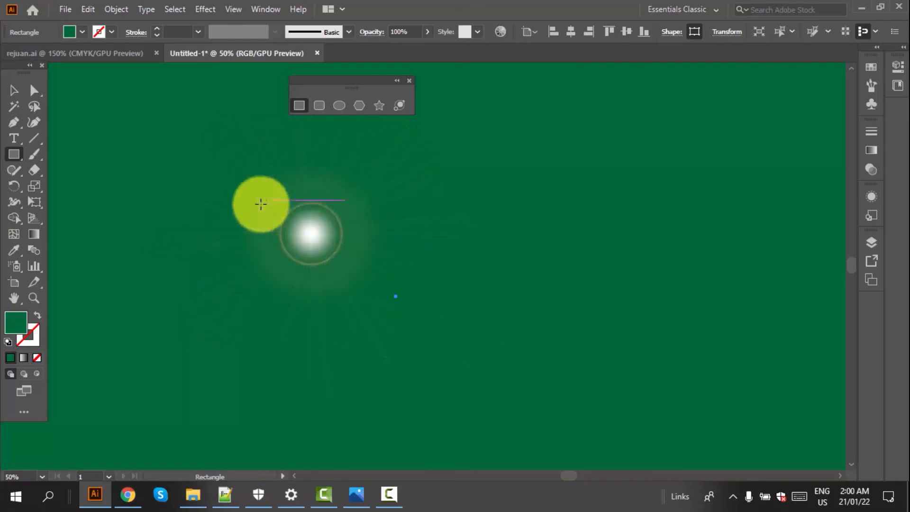
pyautogui.scroll(-2, 308, 271)
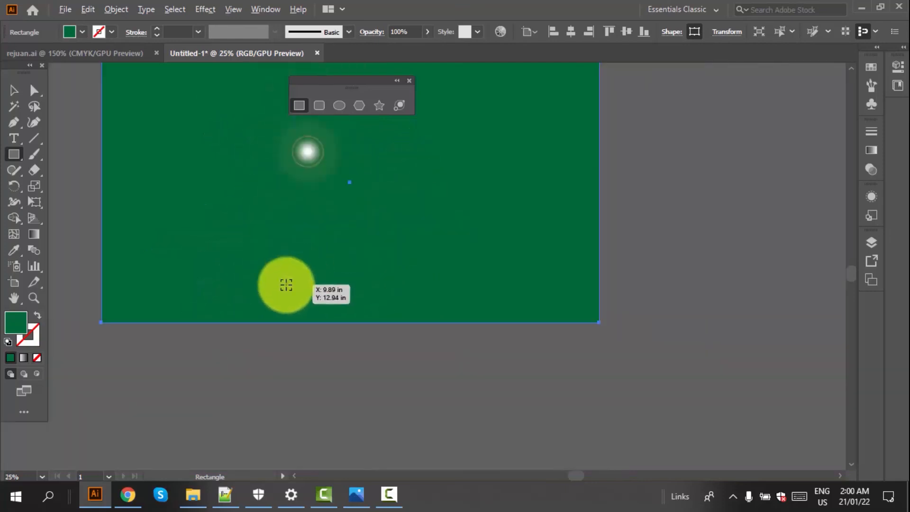
# Start a new flare on the green rectangle with its centre diameter set to 200 pt and centre opacity to 74%.
pyautogui.click(10, 156)
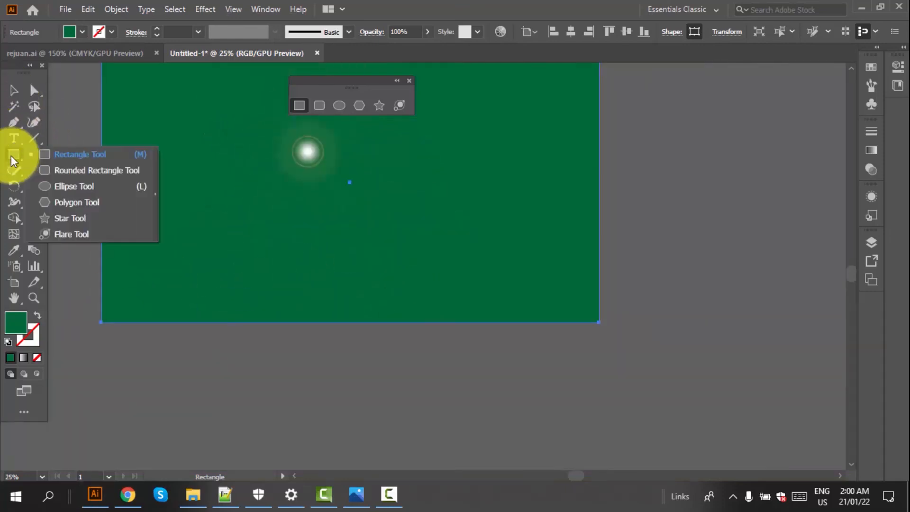
pyautogui.click(62, 234)
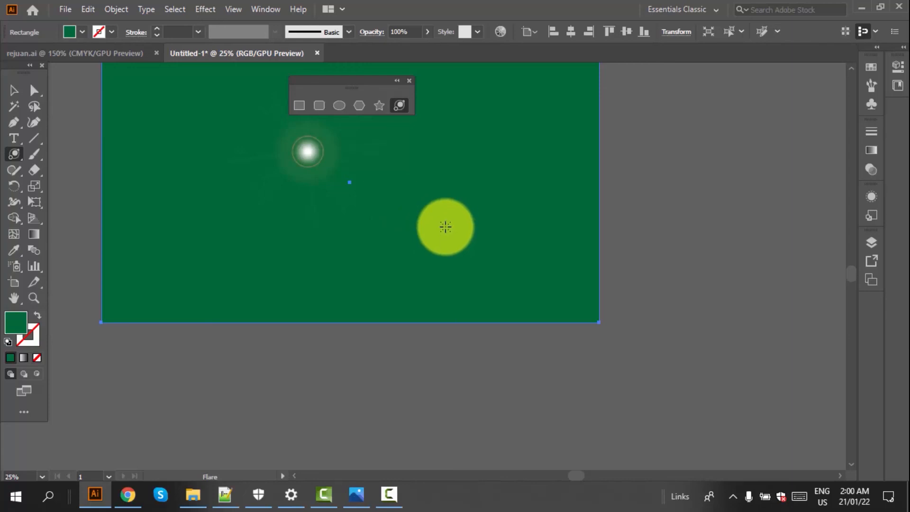
pyautogui.click(445, 226)
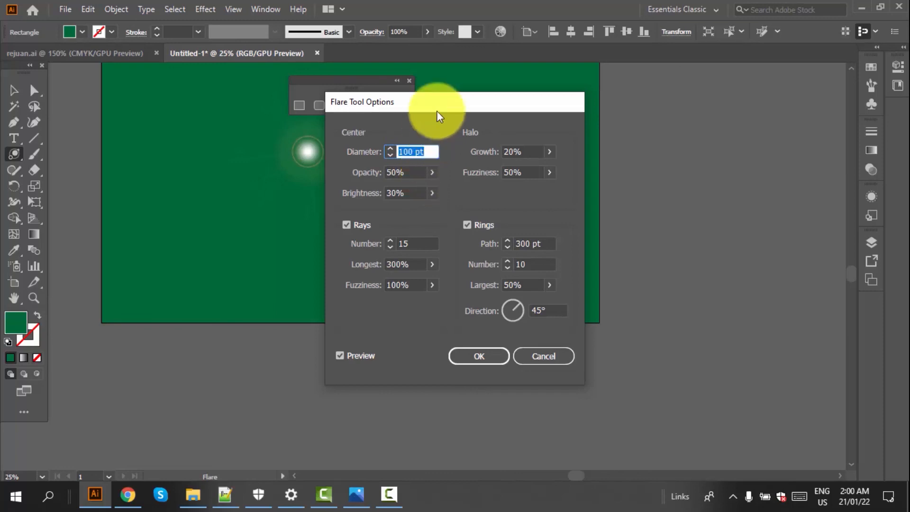
pyautogui.moveTo(439, 108); pyautogui.dragTo(681, 96)
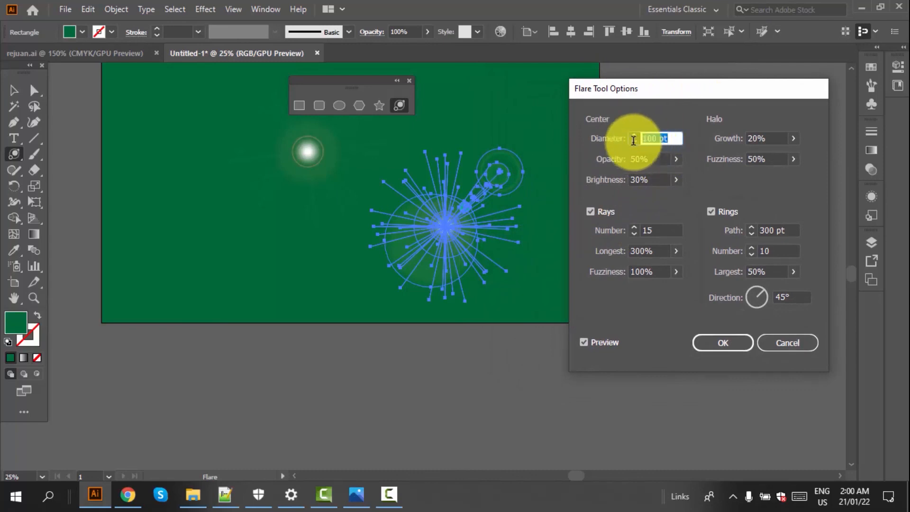
pyautogui.write('200')
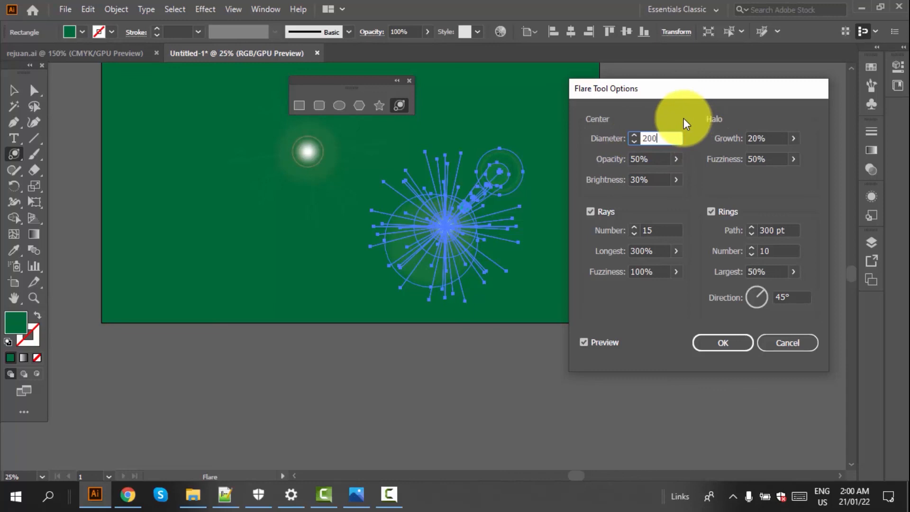
pyautogui.click(675, 161)
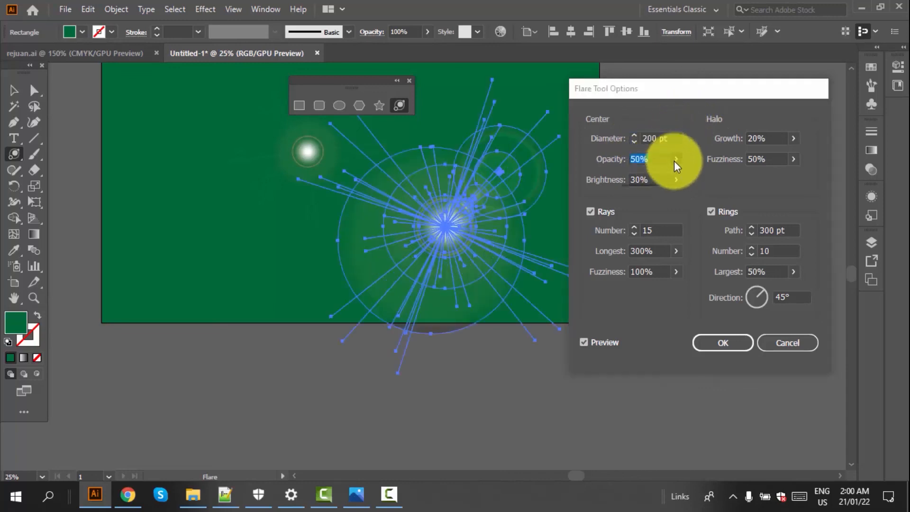
pyautogui.moveTo(664, 175)
pyautogui.mouseDown()
pyautogui.moveTo(647, 175)
pyautogui.moveTo(658, 178)
pyautogui.mouseUp()
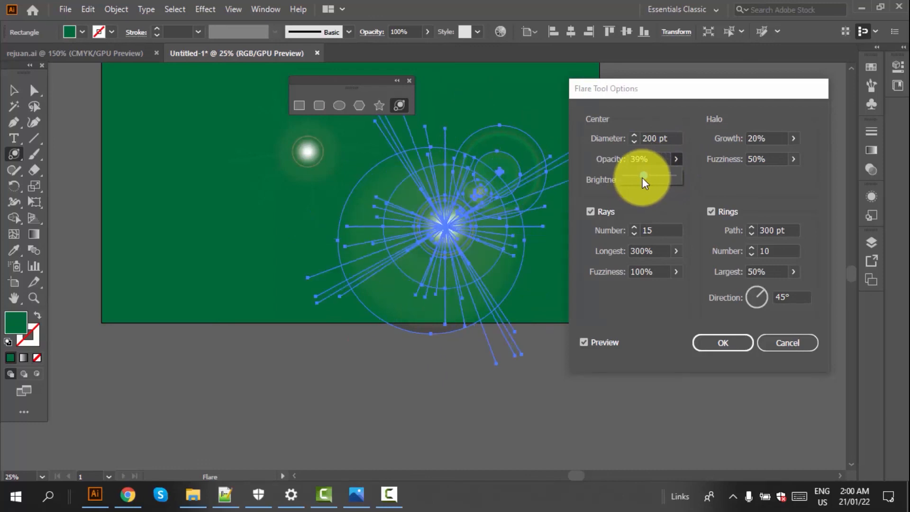
pyautogui.moveTo(642, 178); pyautogui.dragTo(659, 176)
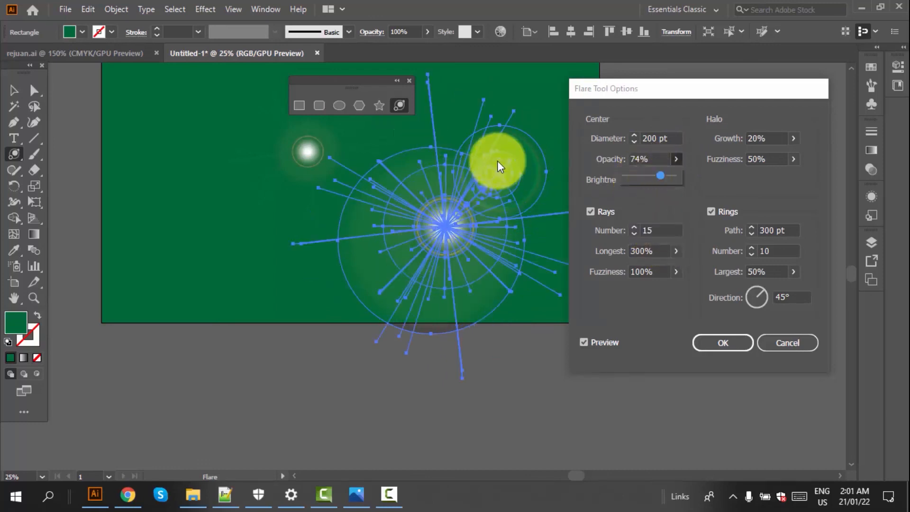
# Turn the flare's rays off and back on to compare, and set the number of rays to 50.
pyautogui.click(591, 212)
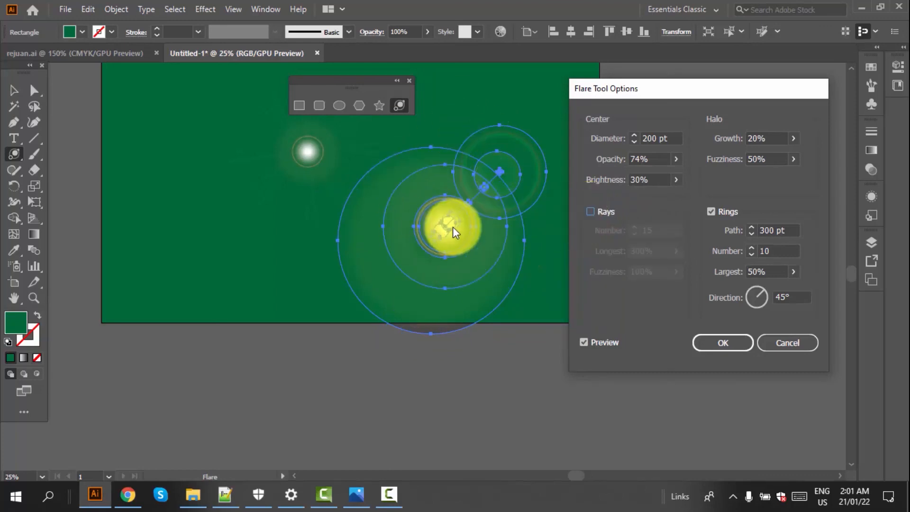
pyautogui.click(591, 212)
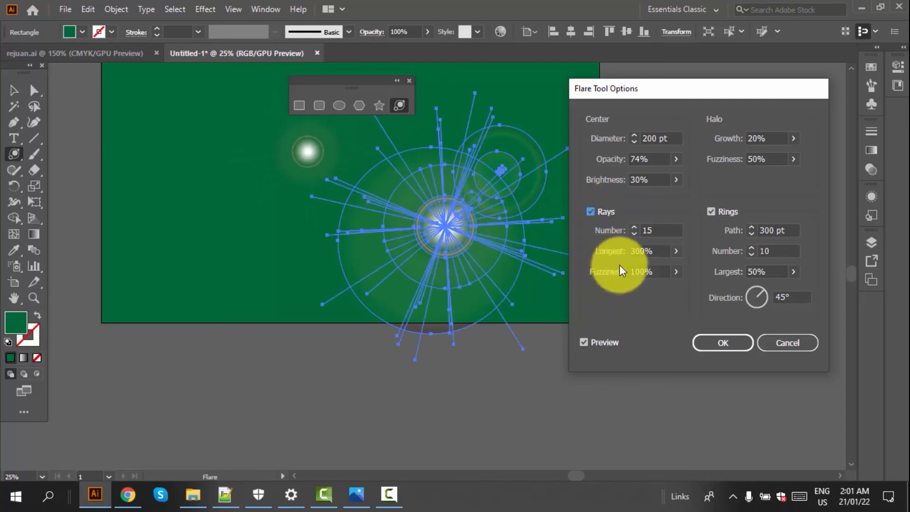
pyautogui.doubleClick(644, 230)
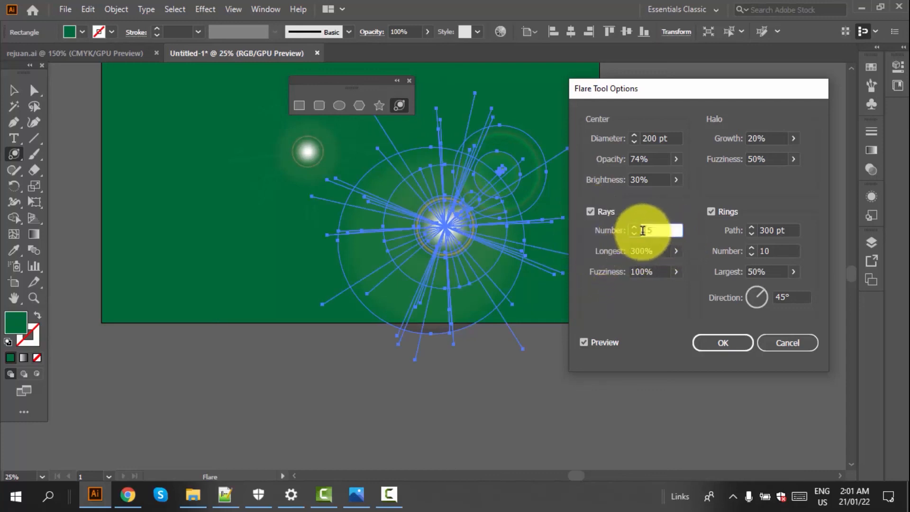
pyautogui.write('50')
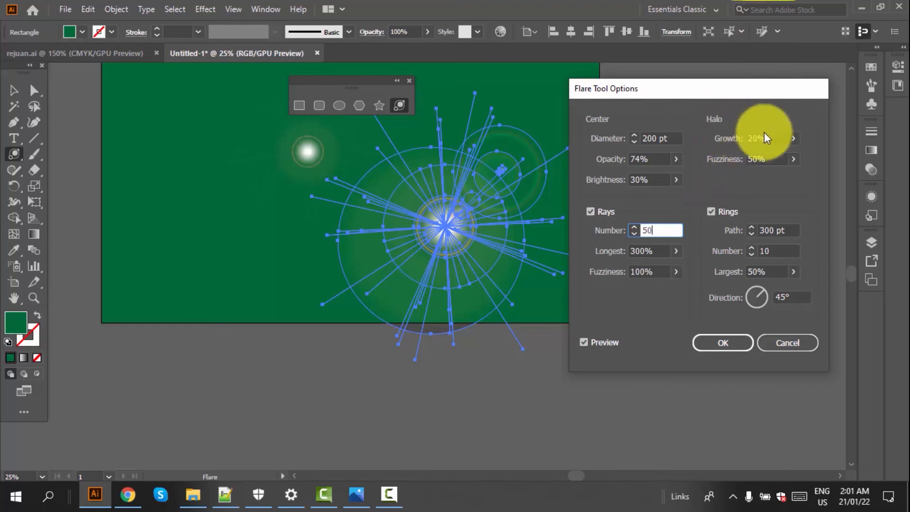
# Set the flare's halo growth to 229% and halo fuzziness to 32%.
pyautogui.click(794, 136)
pyautogui.click(766, 155)
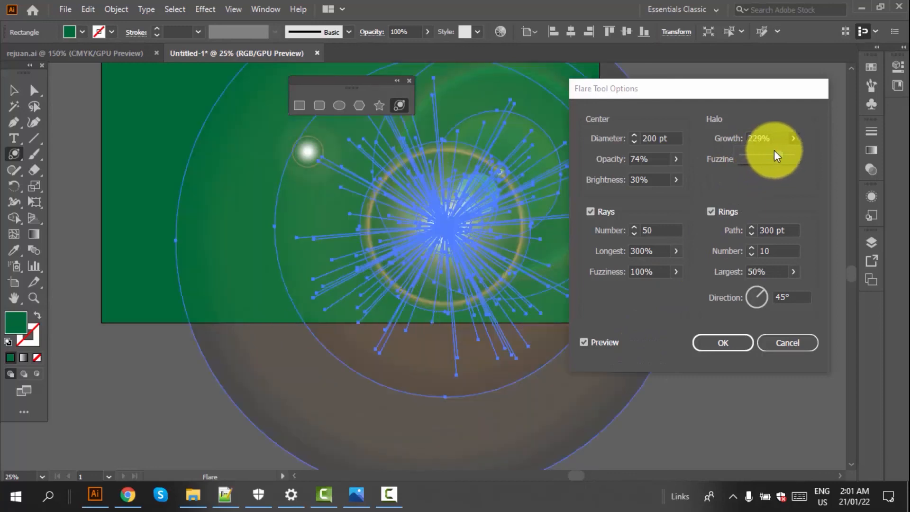
pyautogui.click(793, 138)
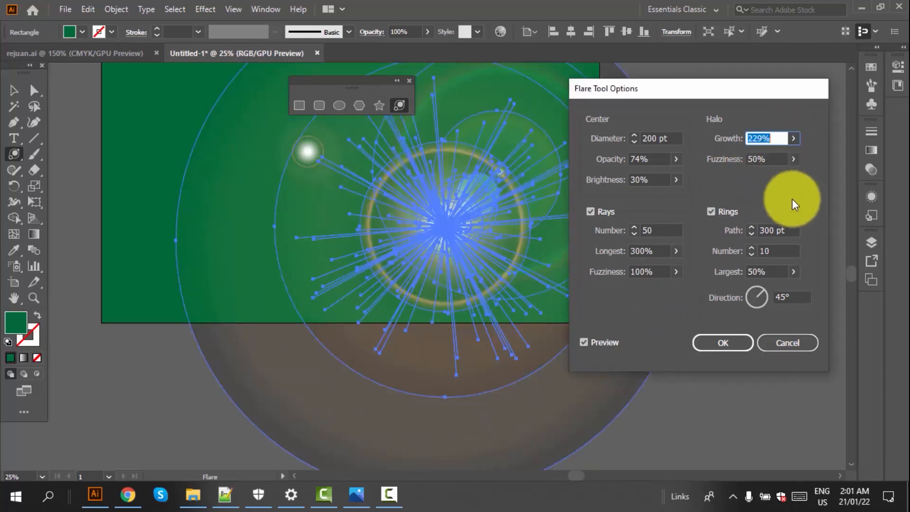
pyautogui.click(791, 160)
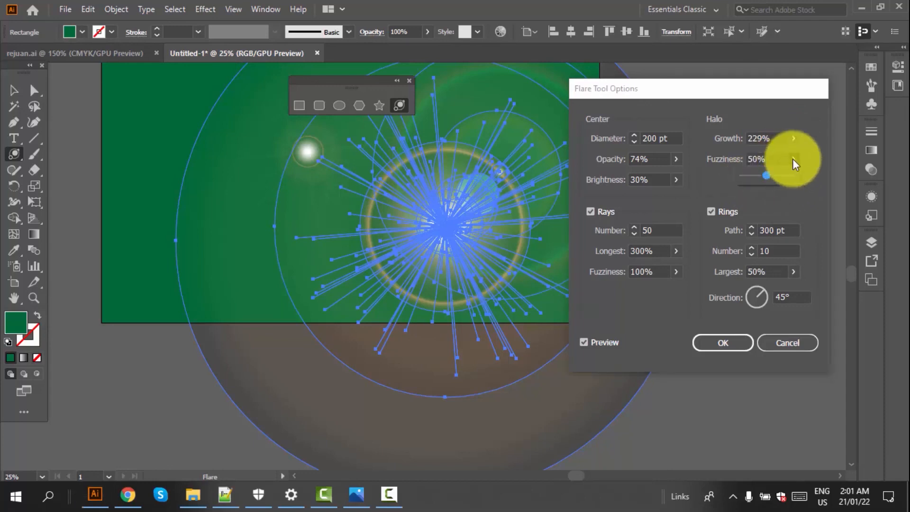
pyautogui.moveTo(775, 176); pyautogui.dragTo(758, 175)
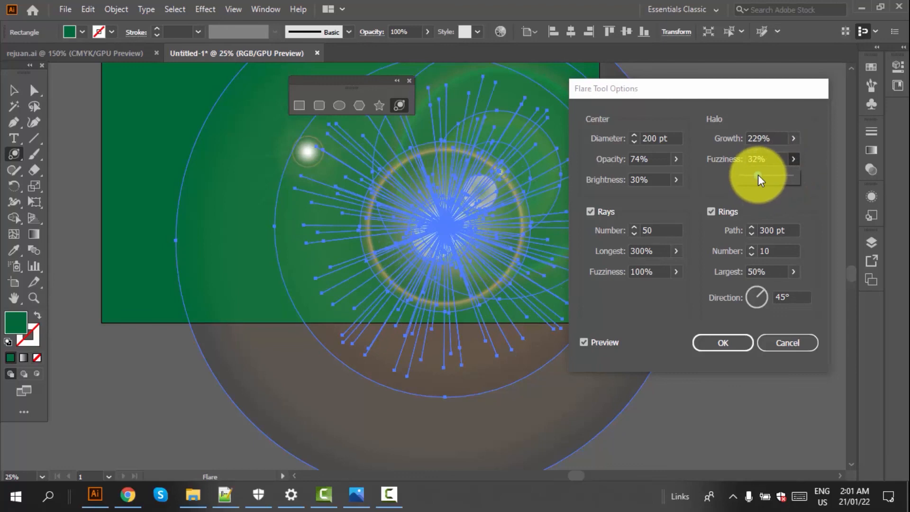
# Compare the flare without rings, restore them with 5 rings at a 246° direction, and create the flare.
pyautogui.click(711, 211)
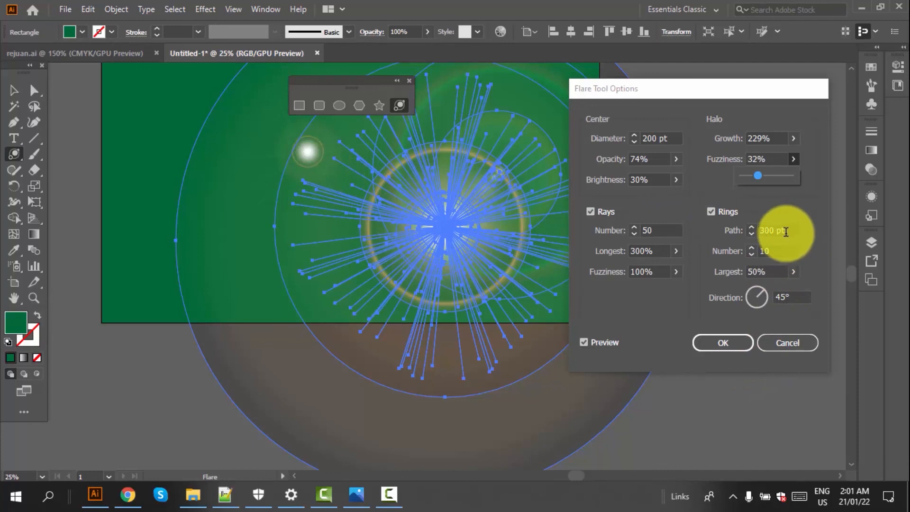
pyautogui.click(710, 210)
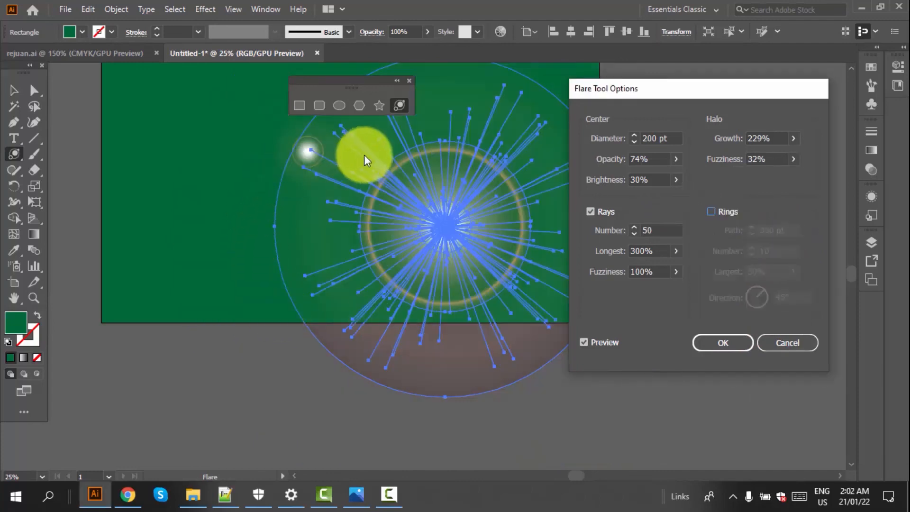
pyautogui.click(711, 211)
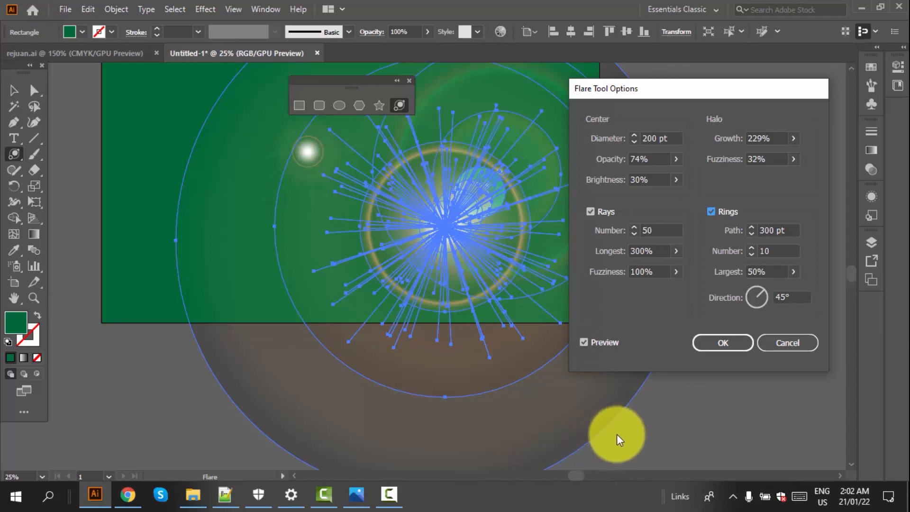
pyautogui.doubleClick(785, 251)
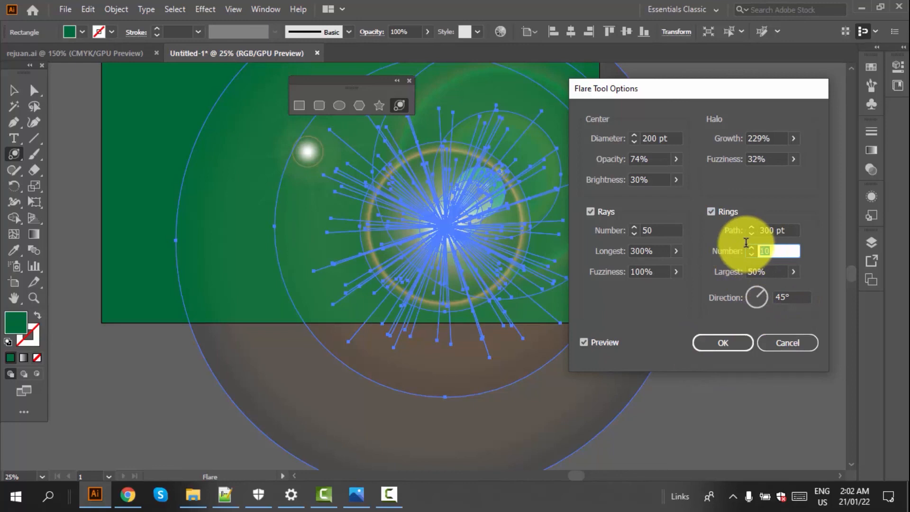
pyautogui.write('5')
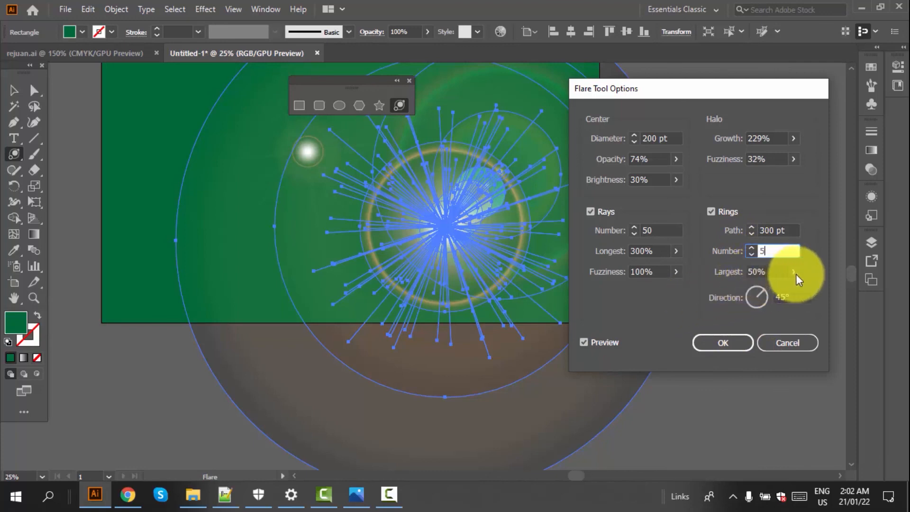
pyautogui.click(790, 296)
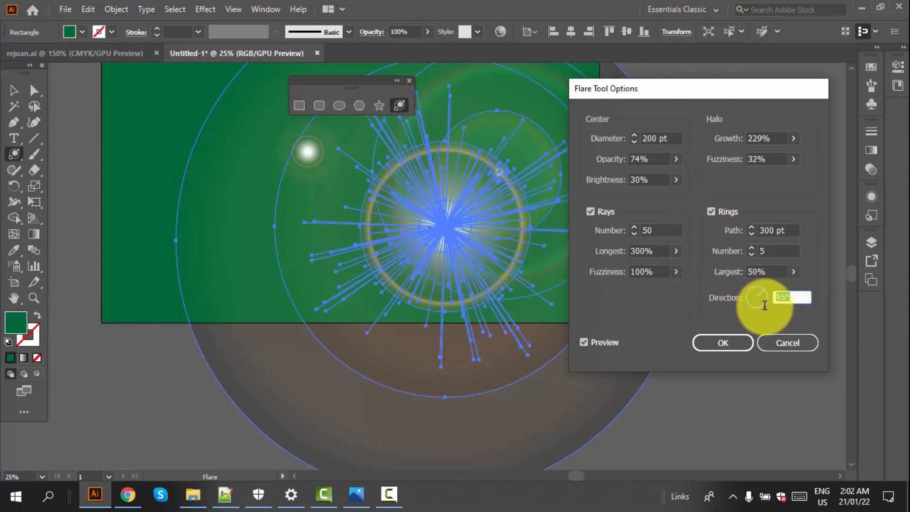
pyautogui.moveTo(758, 292)
pyautogui.mouseDown()
pyautogui.moveTo(746, 292)
pyautogui.moveTo(755, 303)
pyautogui.mouseUp()
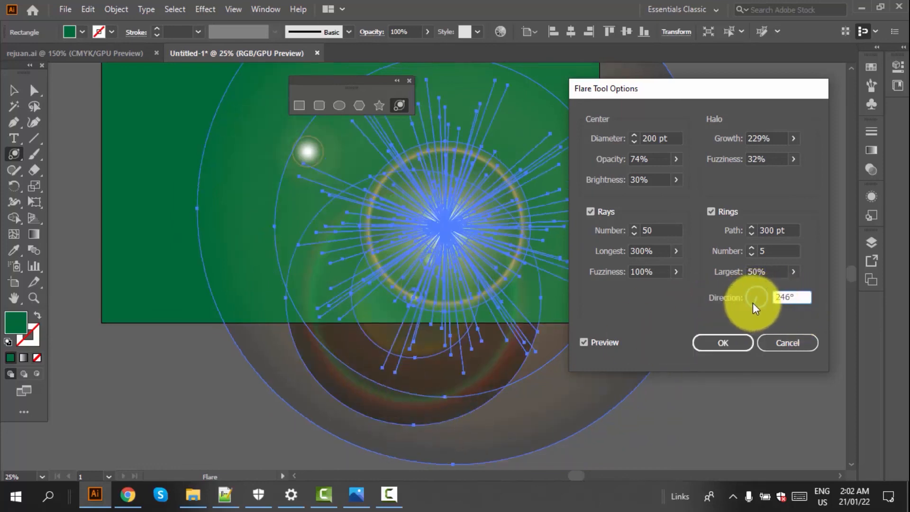
pyautogui.click(722, 344)
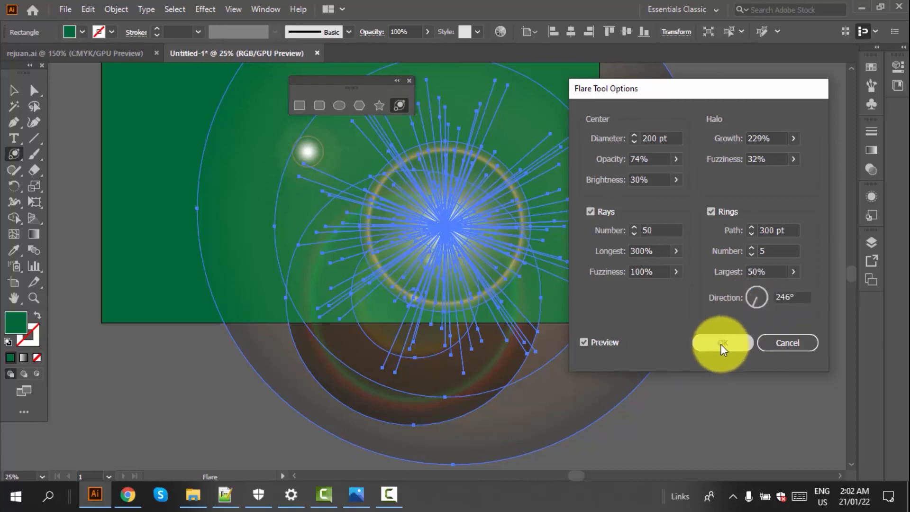
# Scale the new flare down and reposition it within the green rectangle, leaving nothing selected.
pyautogui.hotkey('ctrl', '-')
pyautogui.press('v')
pyautogui.moveTo(473, 437); pyautogui.dragTo(387, 355)
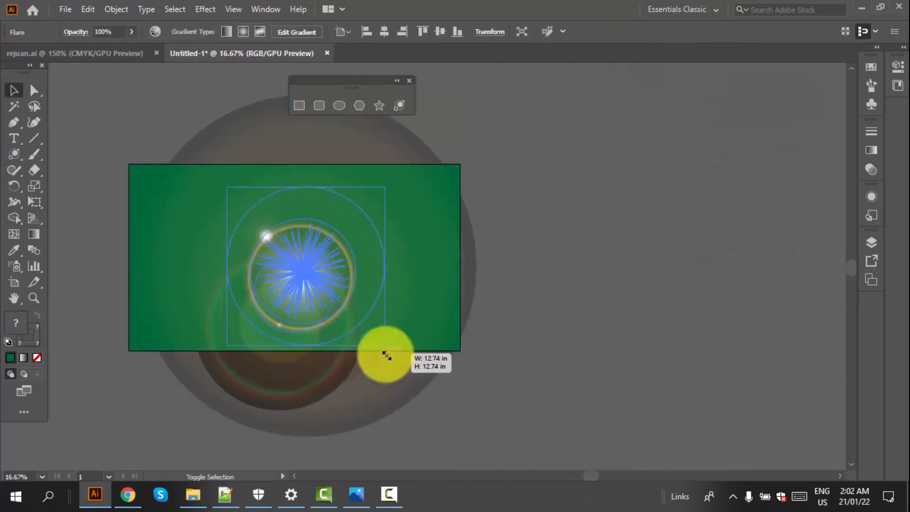
pyautogui.click(459, 428)
pyautogui.moveTo(325, 271); pyautogui.dragTo(383, 259)
pyautogui.moveTo(444, 320); pyautogui.dragTo(266, 233)
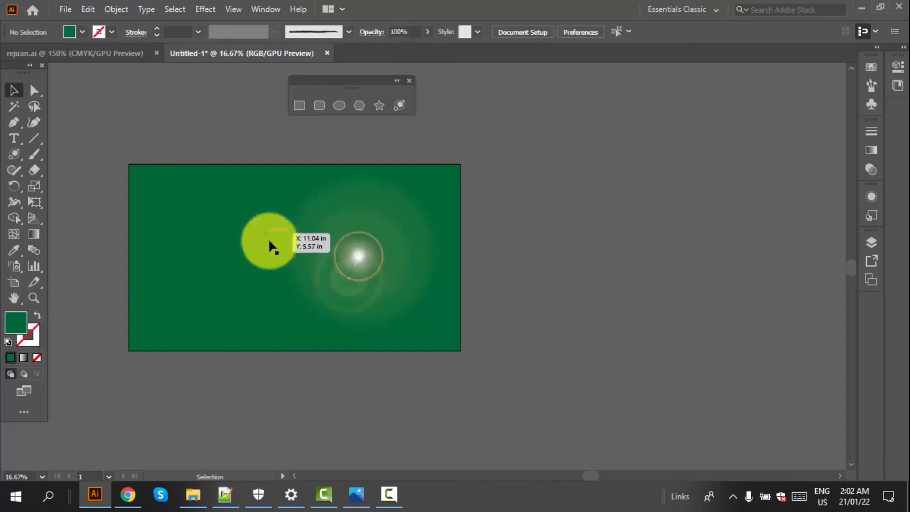
pyautogui.moveTo(351, 241); pyautogui.dragTo(275, 246)
pyautogui.click(466, 363)
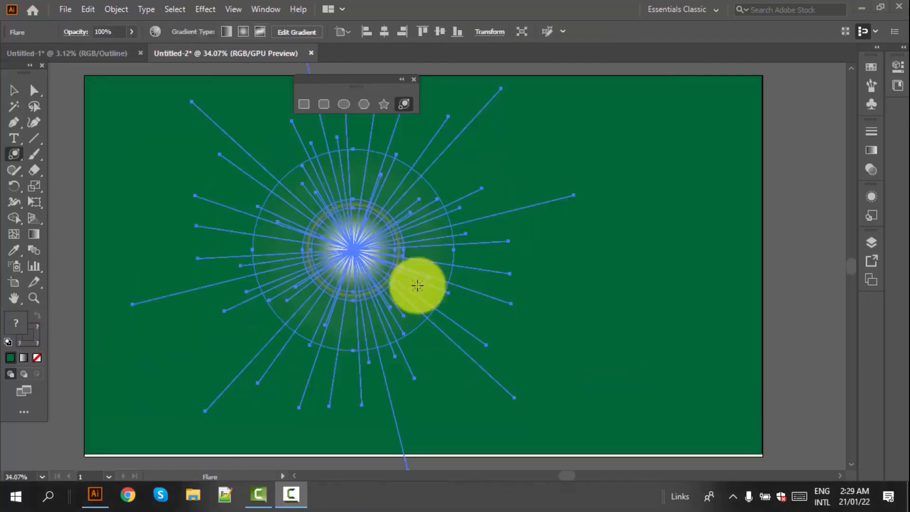
# Apply a Transform effect to the selected flare with 130% horizontal and 31% vertical scale.
pyautogui.moveTo(417, 285); pyautogui.dragTo(258, 188)
pyautogui.click(199, 8)
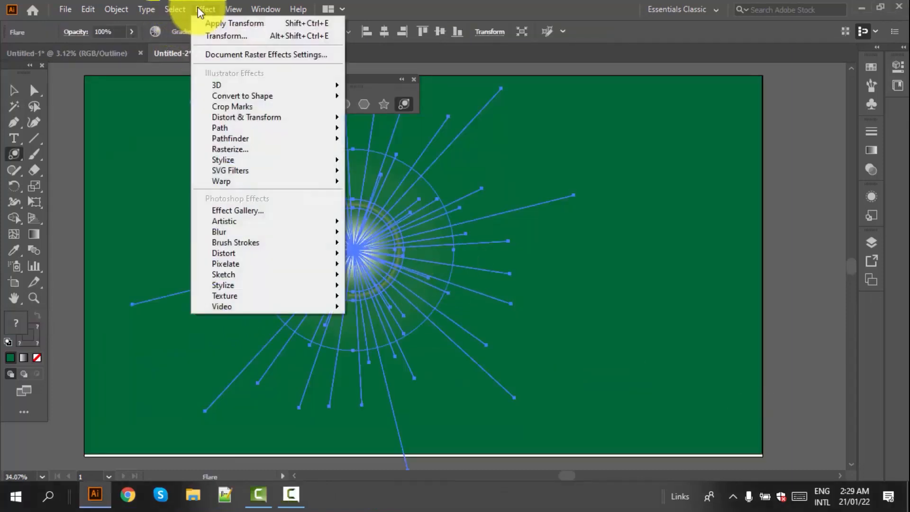
pyautogui.moveTo(248, 122)
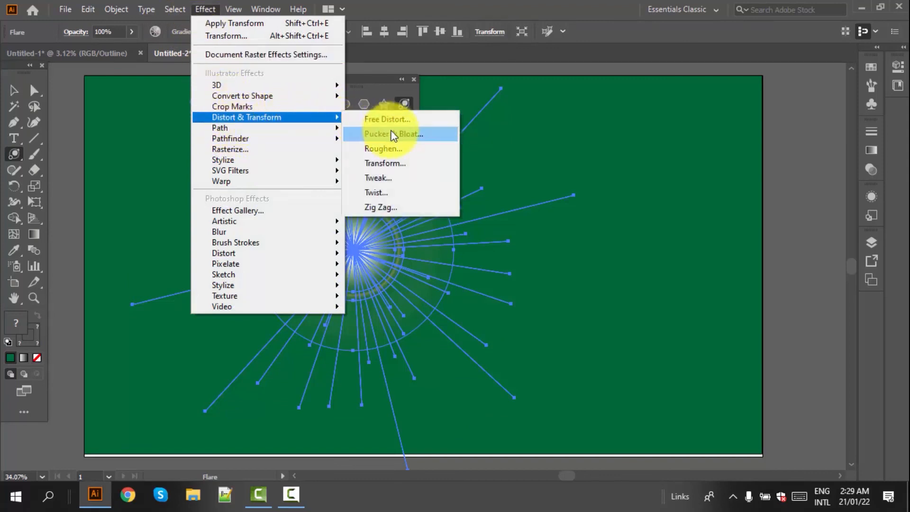
pyautogui.click(390, 162)
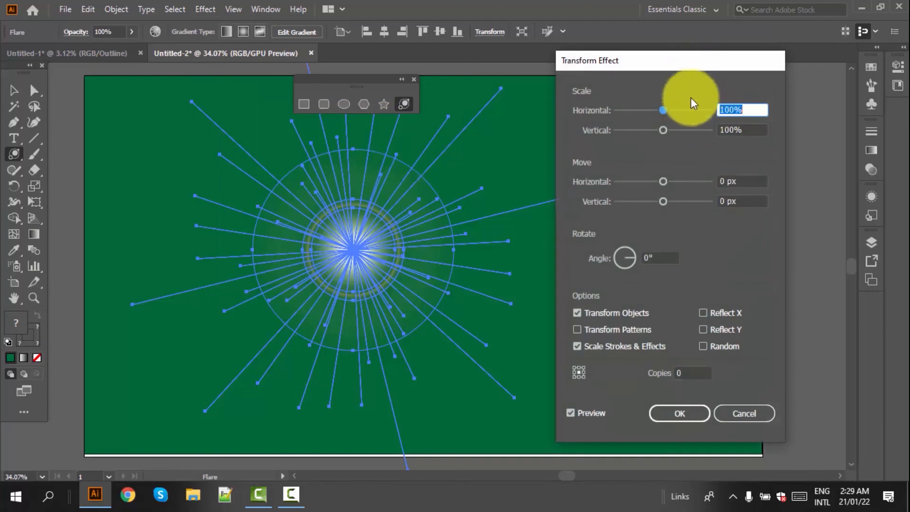
pyautogui.moveTo(662, 110); pyautogui.dragTo(676, 113)
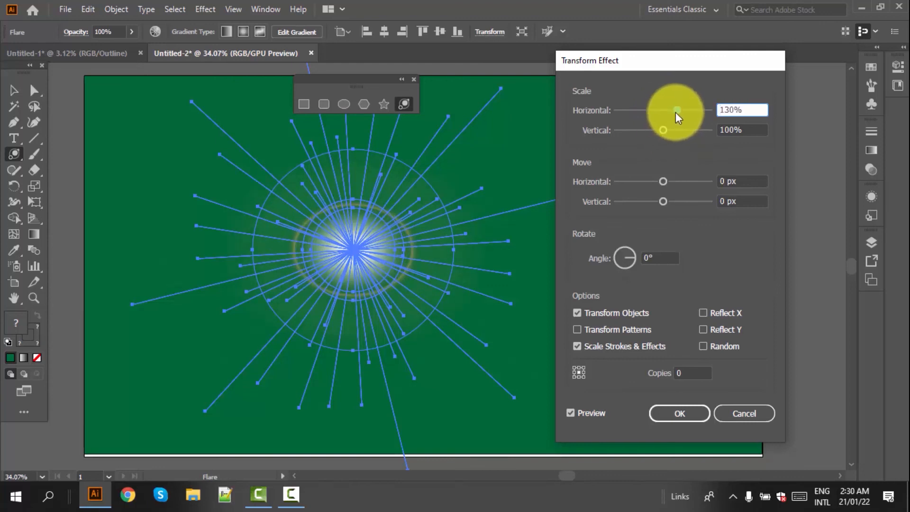
pyautogui.moveTo(661, 130); pyautogui.dragTo(628, 135)
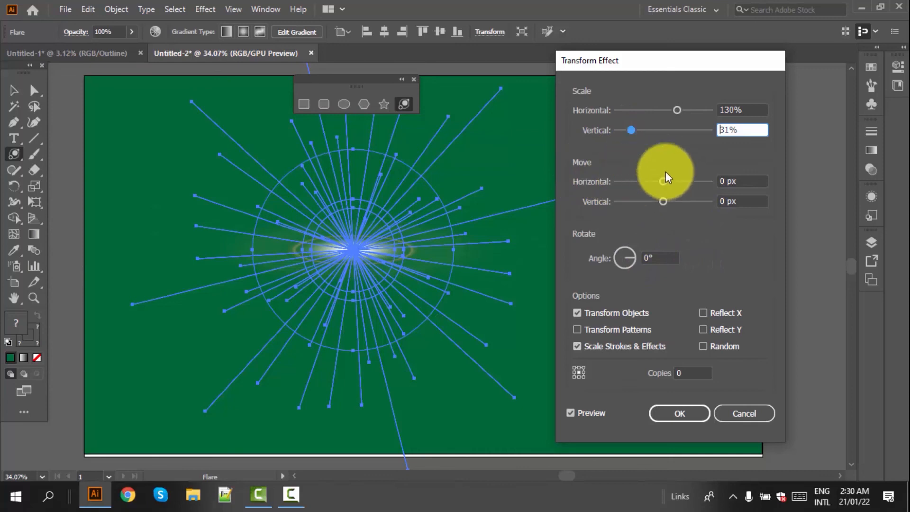
# Set the Transform effect's move to 10 px horizontally and -12 px vertically, and its rotation angle to 49°.
pyautogui.moveTo(663, 184); pyautogui.dragTo(659, 201)
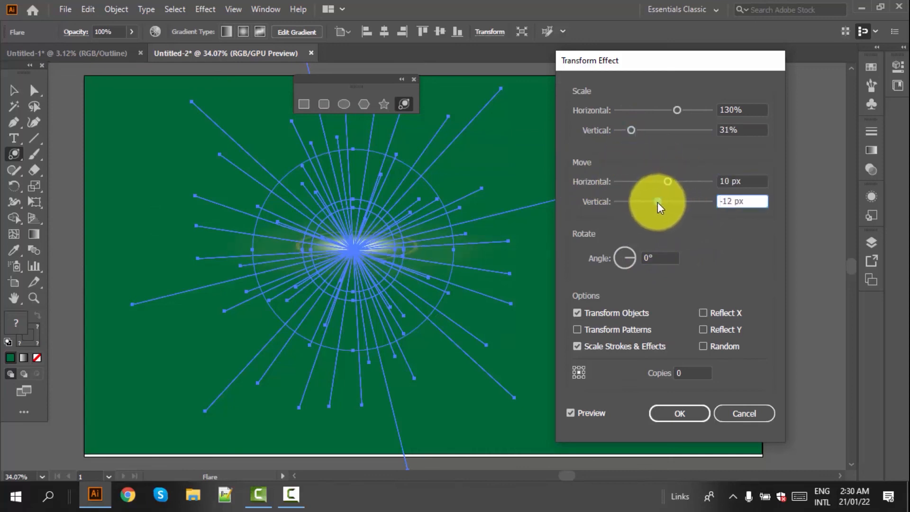
pyautogui.click(631, 255)
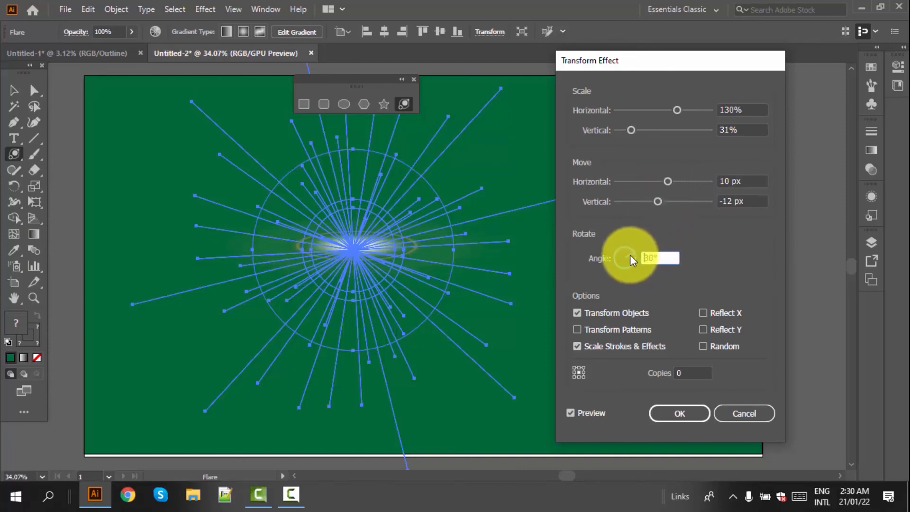
pyautogui.moveTo(630, 255); pyautogui.dragTo(630, 253)
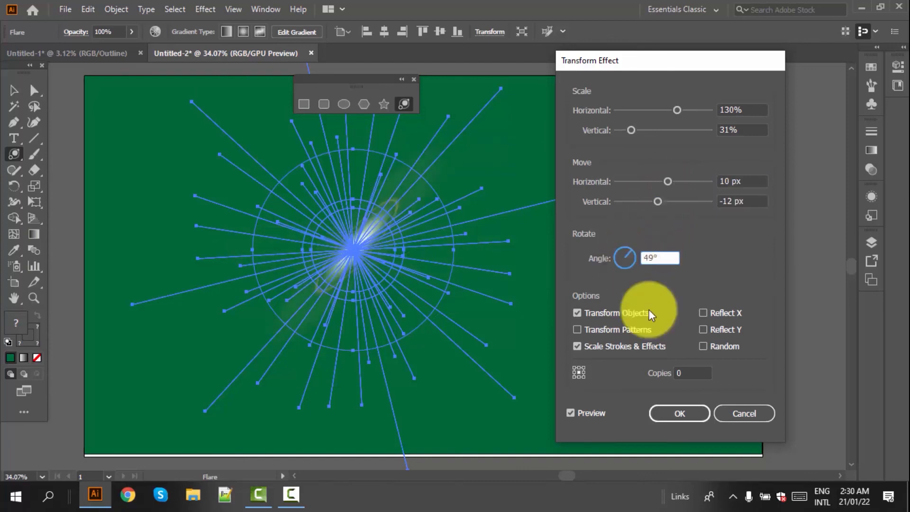
# Add copies to the Transform effect, apply it to the flare, and leave nothing selected.
pyautogui.click(693, 374)
pyautogui.moveTo(693, 374); pyautogui.dragTo(666, 378)
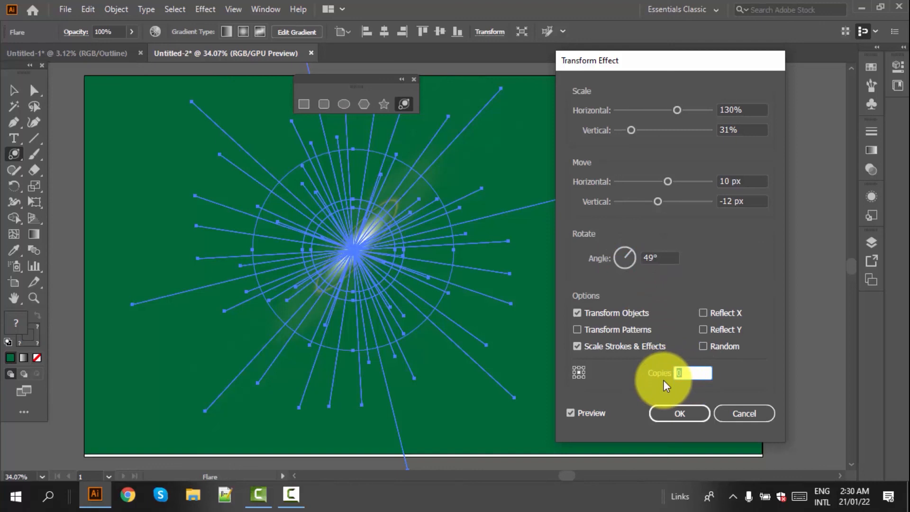
pyautogui.click(674, 418)
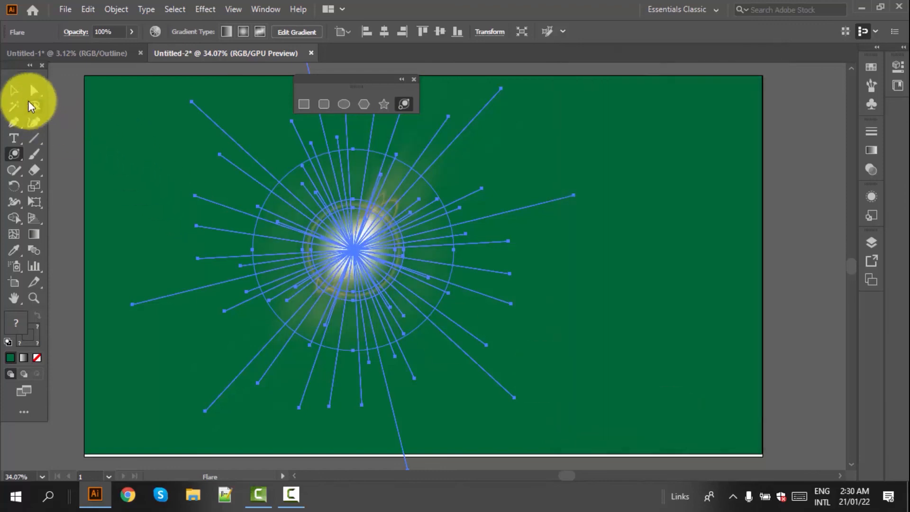
pyautogui.click(13, 90)
pyautogui.click(164, 181)
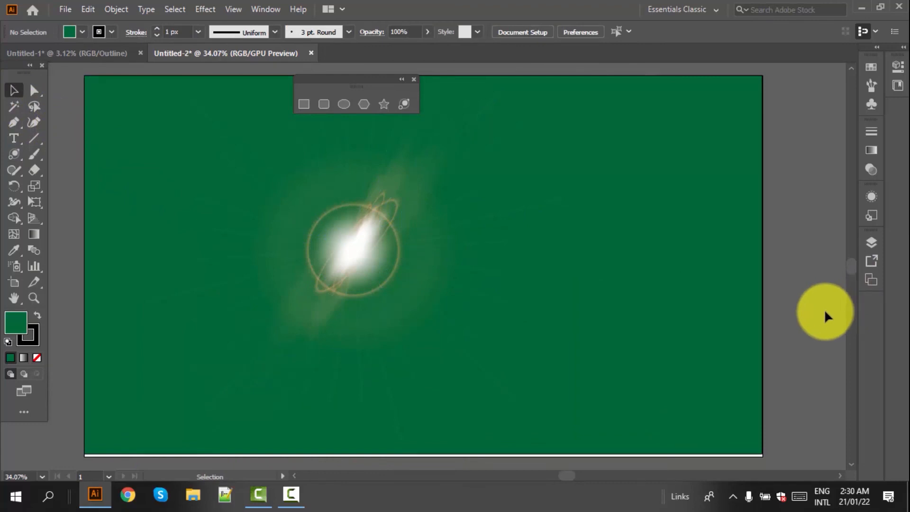
# Try red and yellow fills on the background rectangle, and settle on a dark gray fill.
pyautogui.click(731, 245)
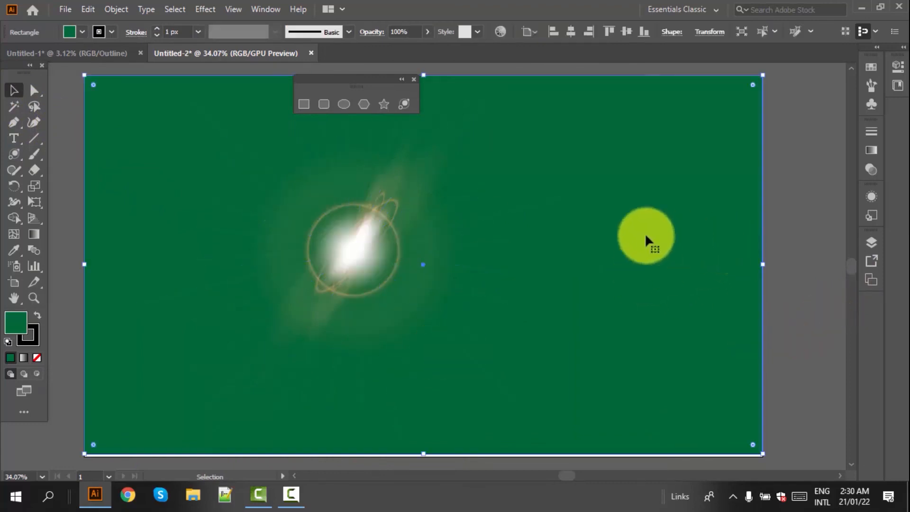
pyautogui.click(85, 32)
pyautogui.click(46, 55)
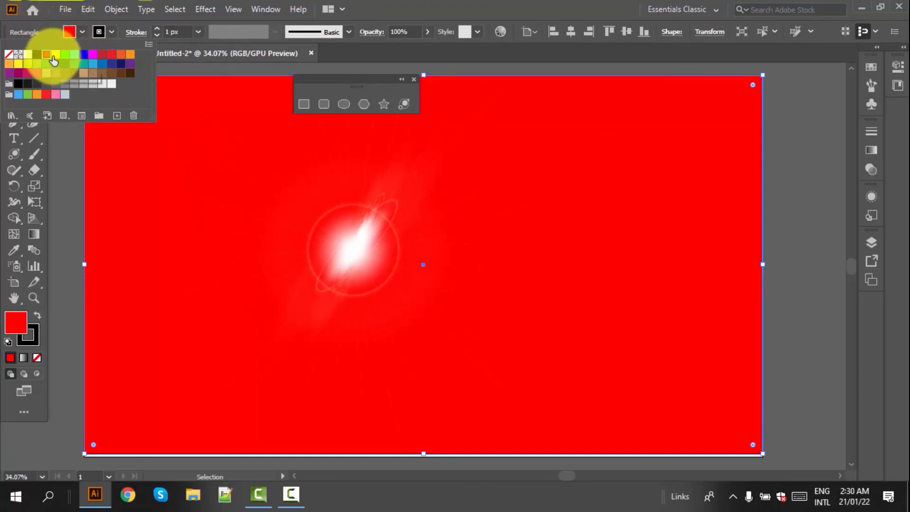
pyautogui.click(55, 56)
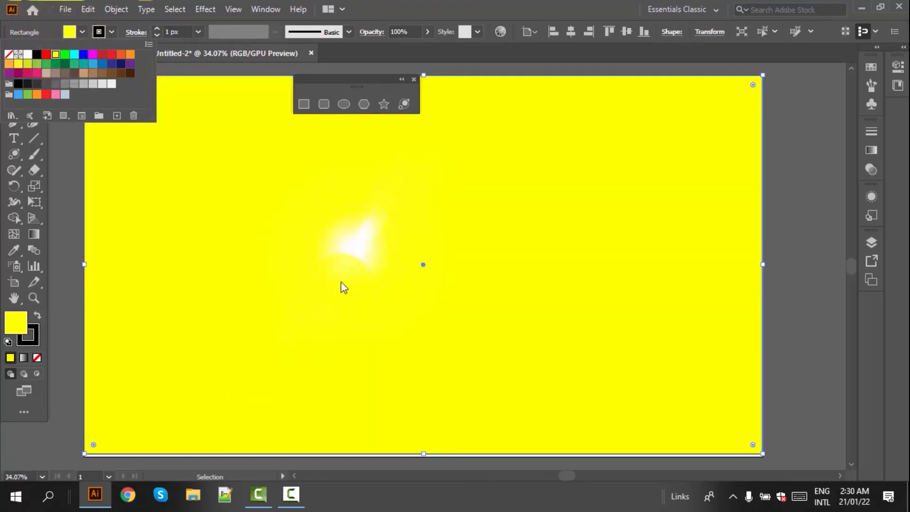
pyautogui.click(46, 85)
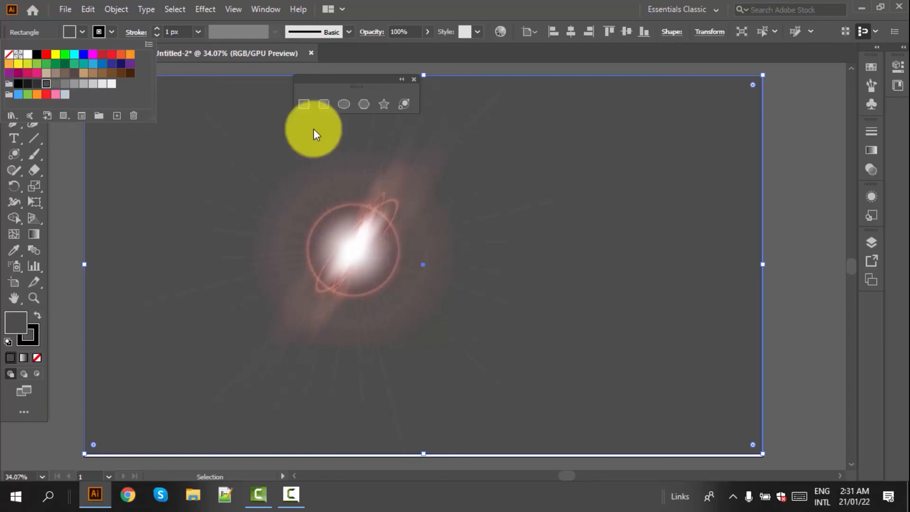
pyautogui.click(364, 239)
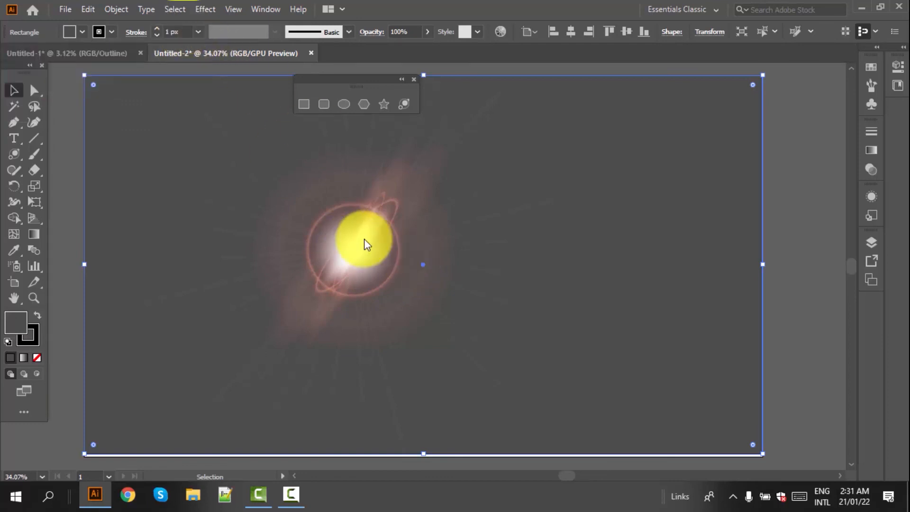
# Start a Roughen effect on the flare and set its relative size to 27%.
pyautogui.click(349, 261)
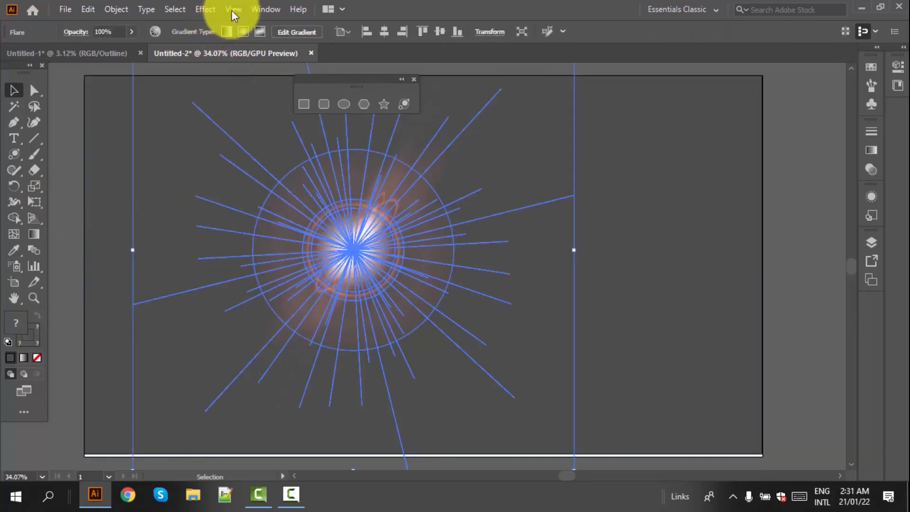
pyautogui.click(213, 9)
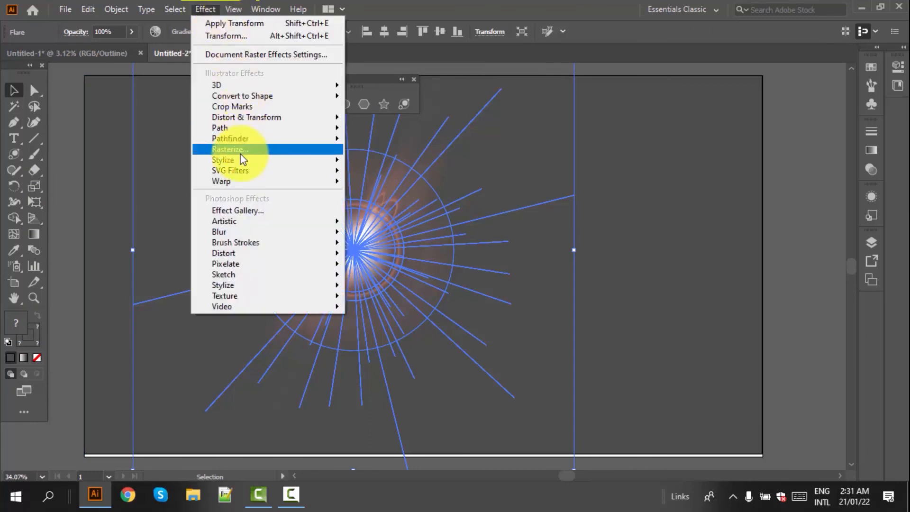
pyautogui.moveTo(237, 118)
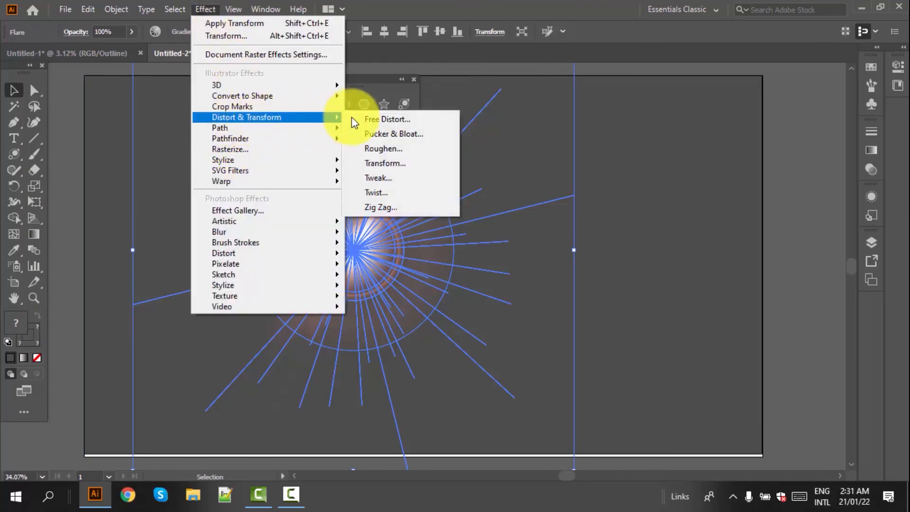
pyautogui.click(384, 149)
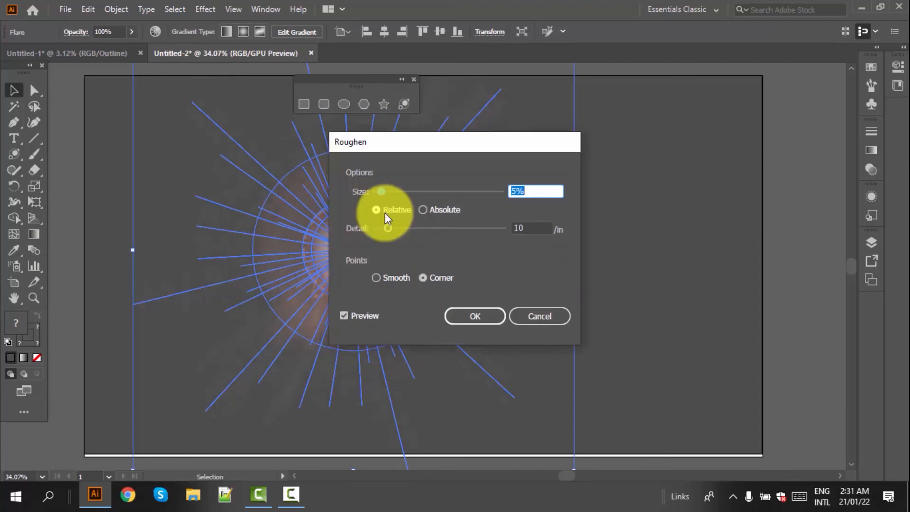
pyautogui.moveTo(383, 193); pyautogui.dragTo(403, 194)
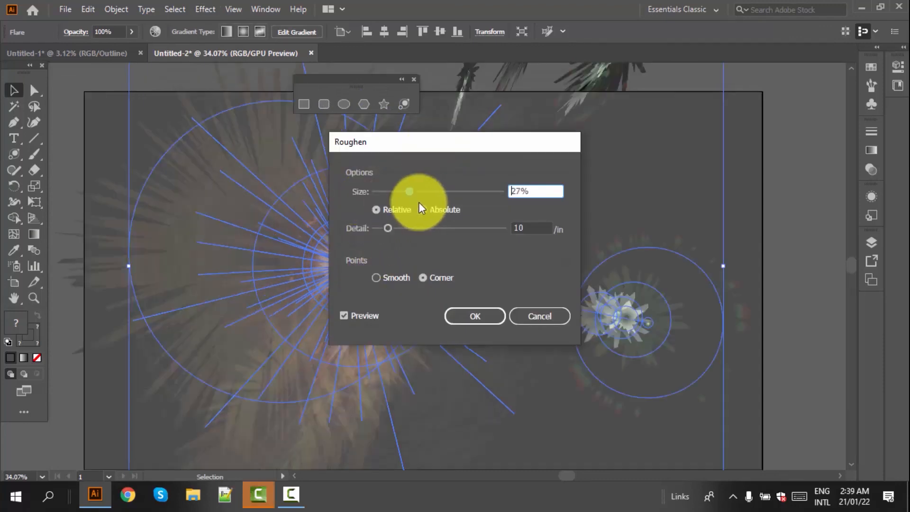